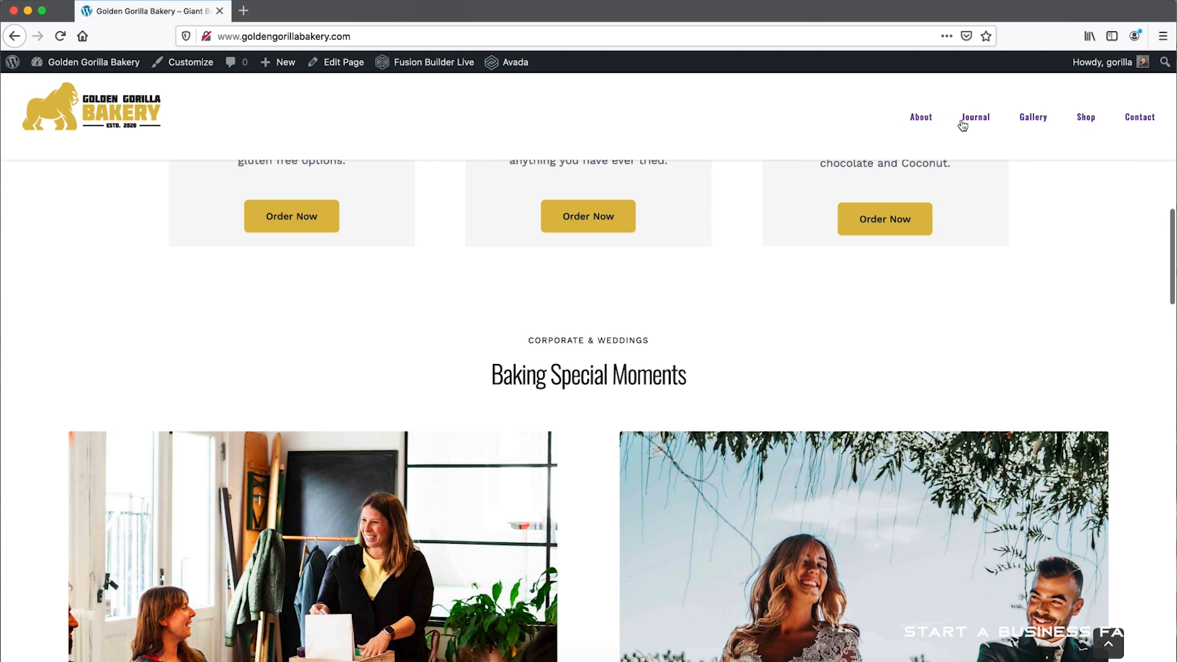
- Open the Footer Content section of Avada's theme options for the bakery site
{"action": "scroll", "coordinate": [662, 263], "scroll_direction": "down", "scroll_amount": 3}
{"action": "scroll", "coordinate": [664, 267], "scroll_direction": "down", "scroll_amount": 10}
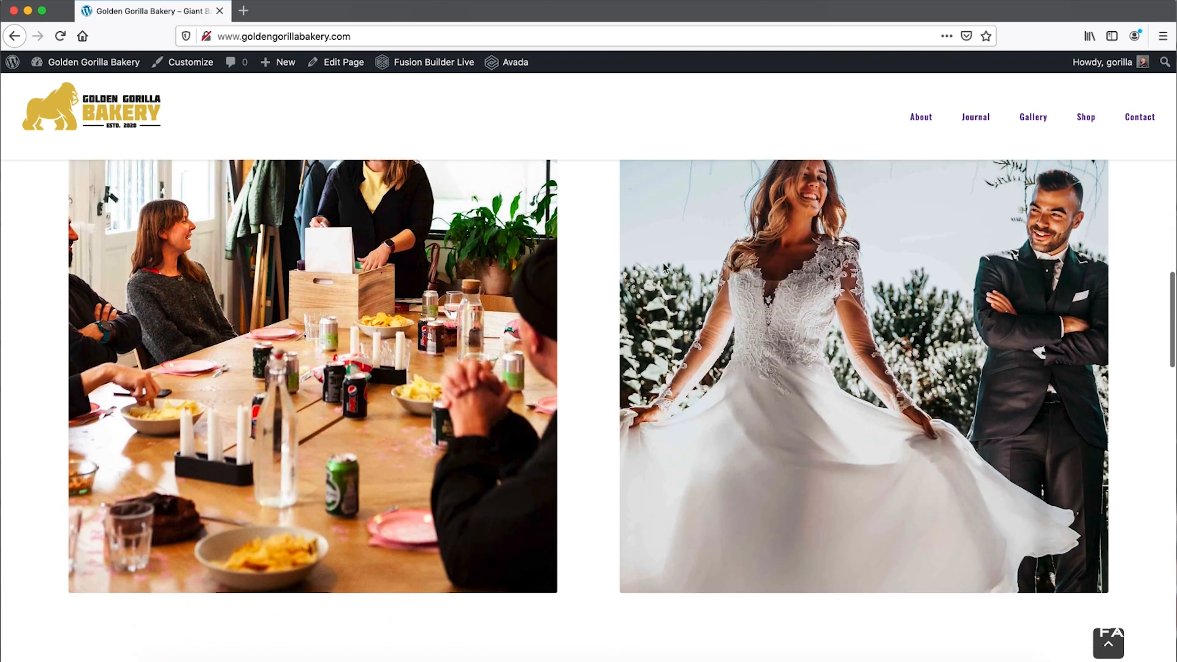
{"action": "scroll", "coordinate": [664, 268], "scroll_direction": "down", "scroll_amount": 12}
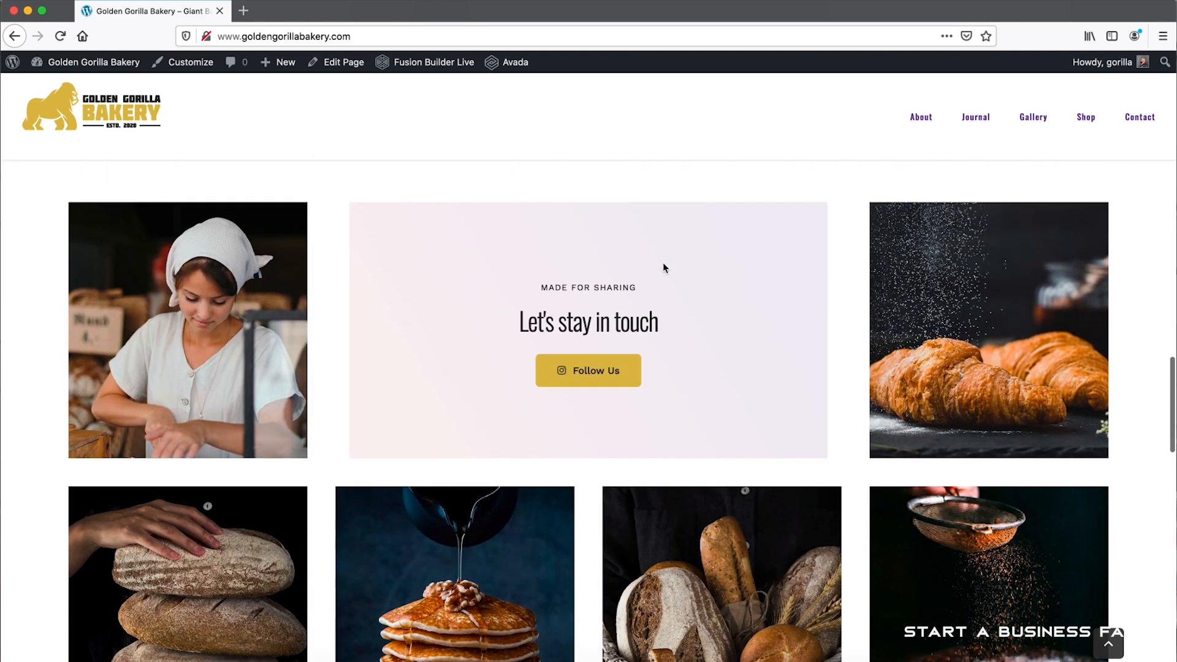
{"action": "scroll", "coordinate": [664, 268], "scroll_direction": "down", "scroll_amount": 10}
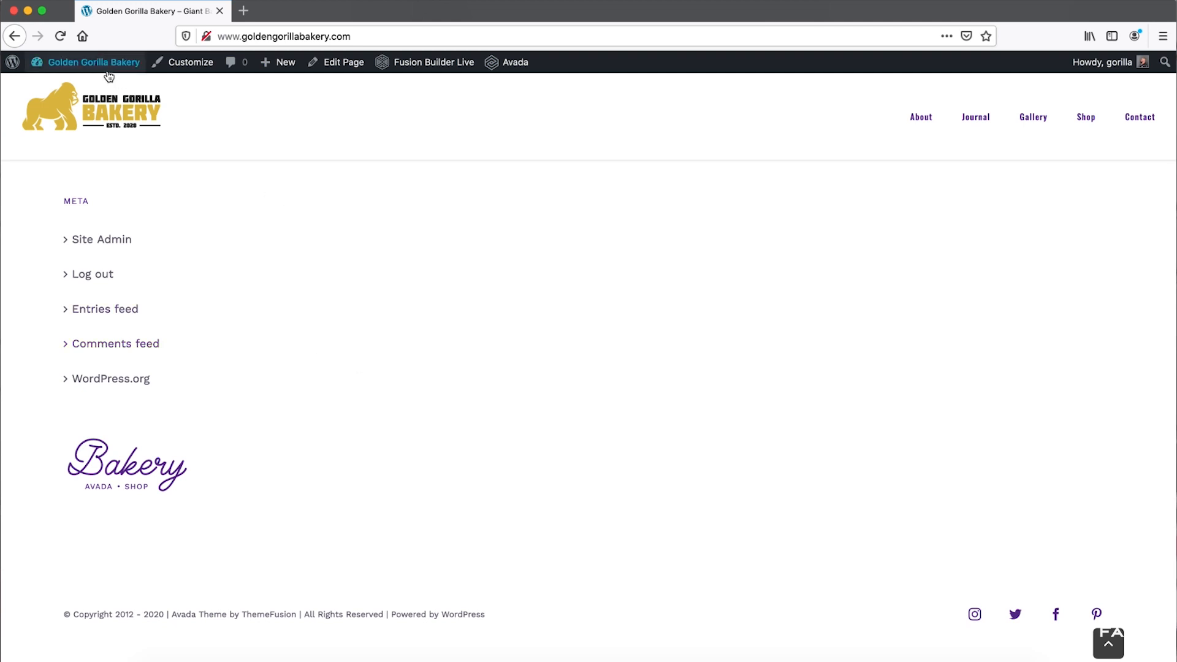
{"action": "mouse_move", "coordinate": [513, 65]}
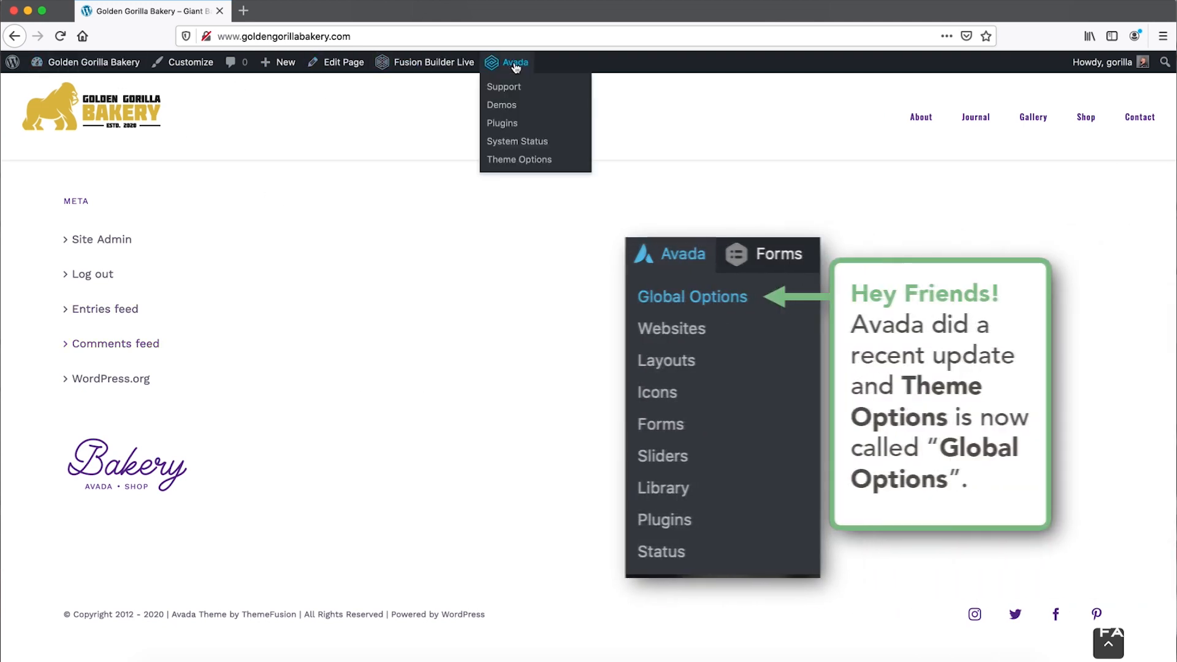
{"action": "left_click", "coordinate": [516, 161]}
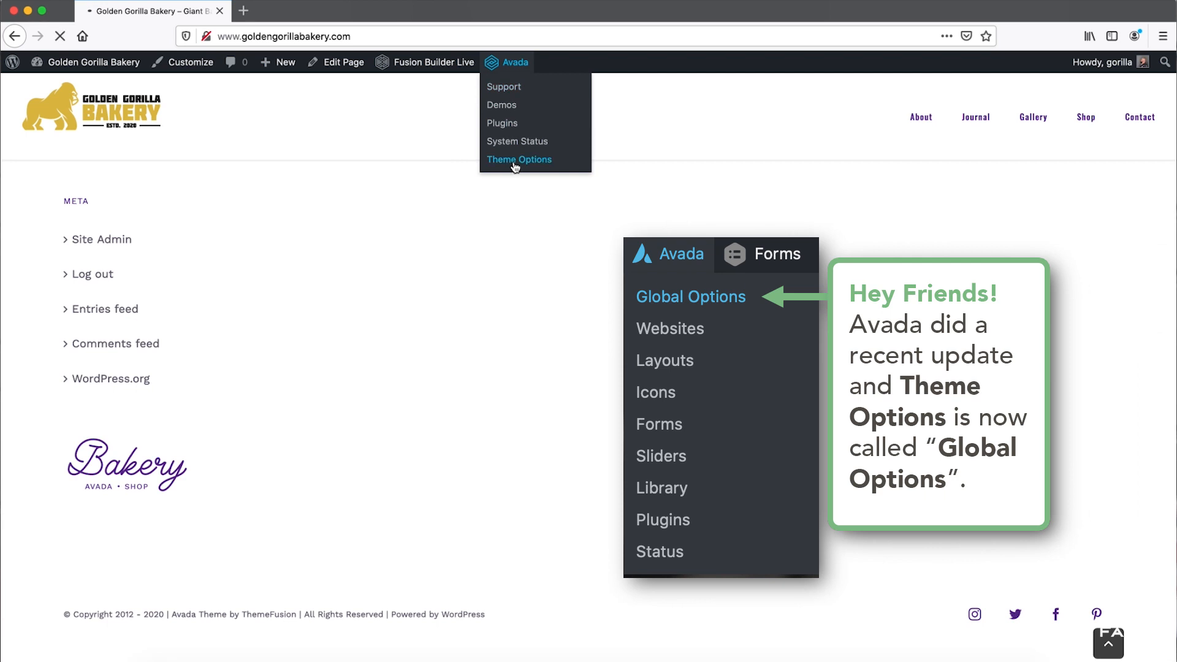
{"action": "scroll", "coordinate": [263, 269], "scroll_direction": "down", "scroll_amount": 3}
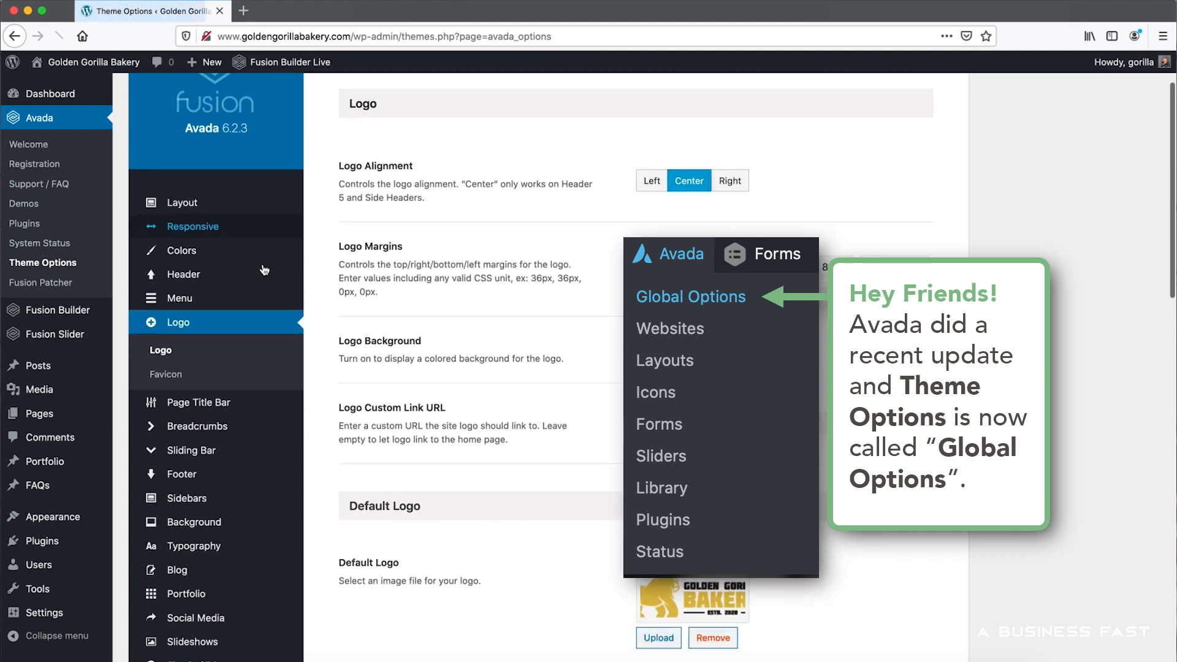
{"action": "scroll", "coordinate": [240, 466], "scroll_direction": "down", "scroll_amount": 2}
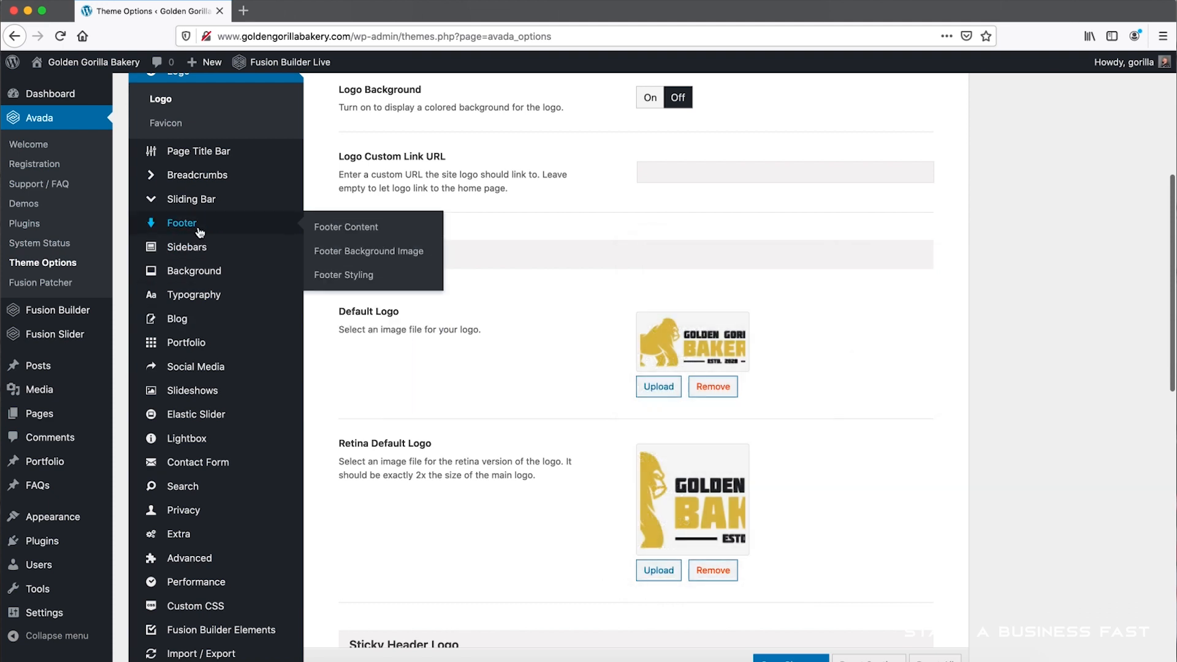
{"action": "left_click", "coordinate": [329, 225]}
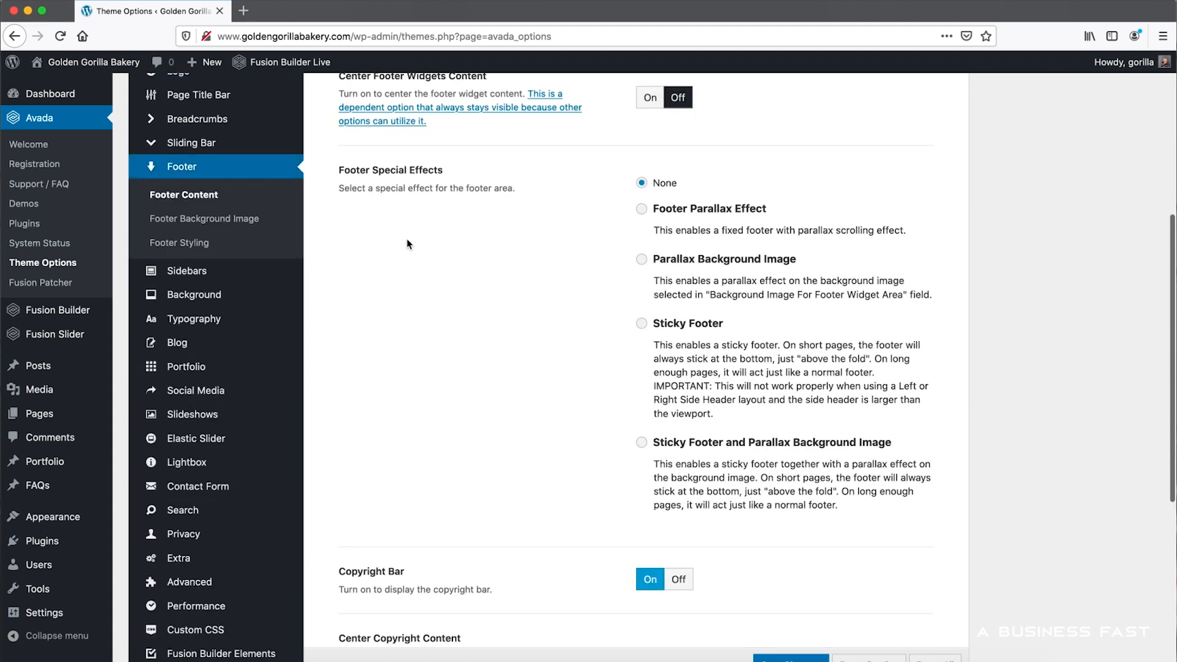
- Delete the link text "WordPress" from the end of the Copyright Text code
{"action": "scroll", "coordinate": [501, 257], "scroll_direction": "down", "scroll_amount": 5}
{"action": "left_click", "coordinate": [720, 395]}
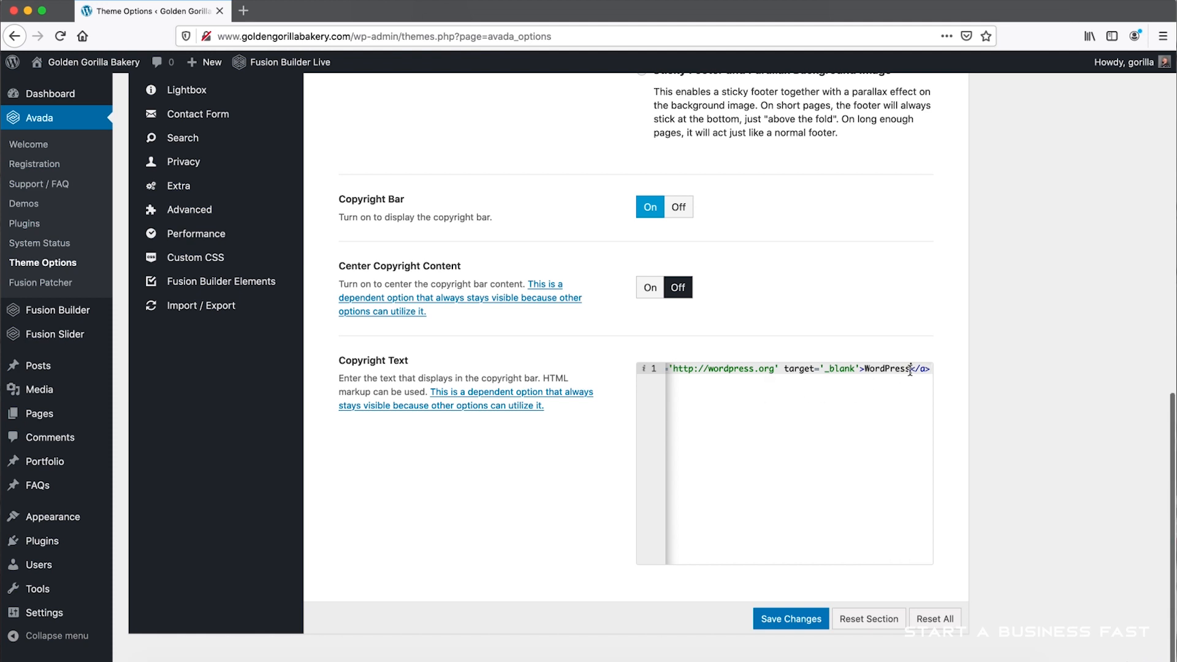
{"action": "left_click_drag", "start_coordinate": [912, 370], "coordinate": [639, 332]}
{"action": "left_click", "coordinate": [737, 409]}
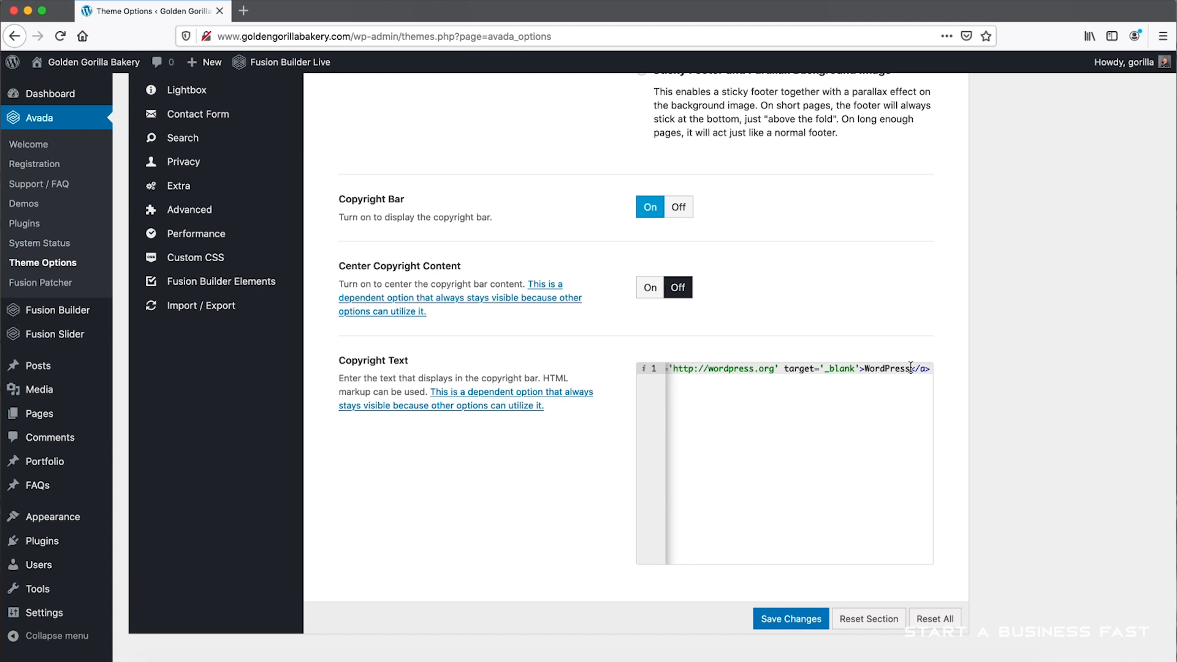
{"action": "key", "text": "BackSpace"}
{"action": "key", "text": "BackSpace"}
{"action": "key", "text": "BackSpace"}
{"action": "key", "text": "BackSpace"}
{"action": "key", "text": "BackSpace"}
{"action": "key", "text": "BackSpace"}
{"action": "key", "text": "BackSpace"}
{"action": "key", "text": "BackSpace"}
{"action": "key", "text": "BackSpace"}
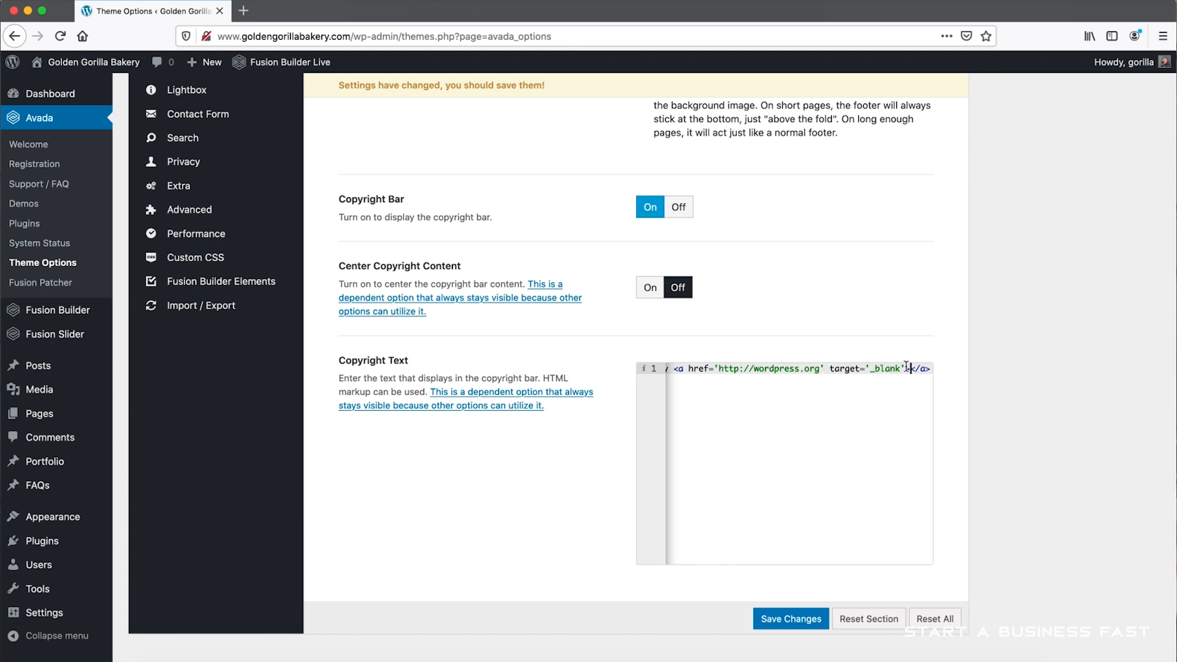
{"action": "mouse_move", "coordinate": [910, 367]}
{"action": "left_mouse_down"}
{"action": "mouse_move", "coordinate": [670, 368]}
{"action": "mouse_move", "coordinate": [923, 371]}
{"action": "mouse_move", "coordinate": [912, 368]}
{"action": "left_mouse_up"}
{"action": "key", "text": "BackSpace"}
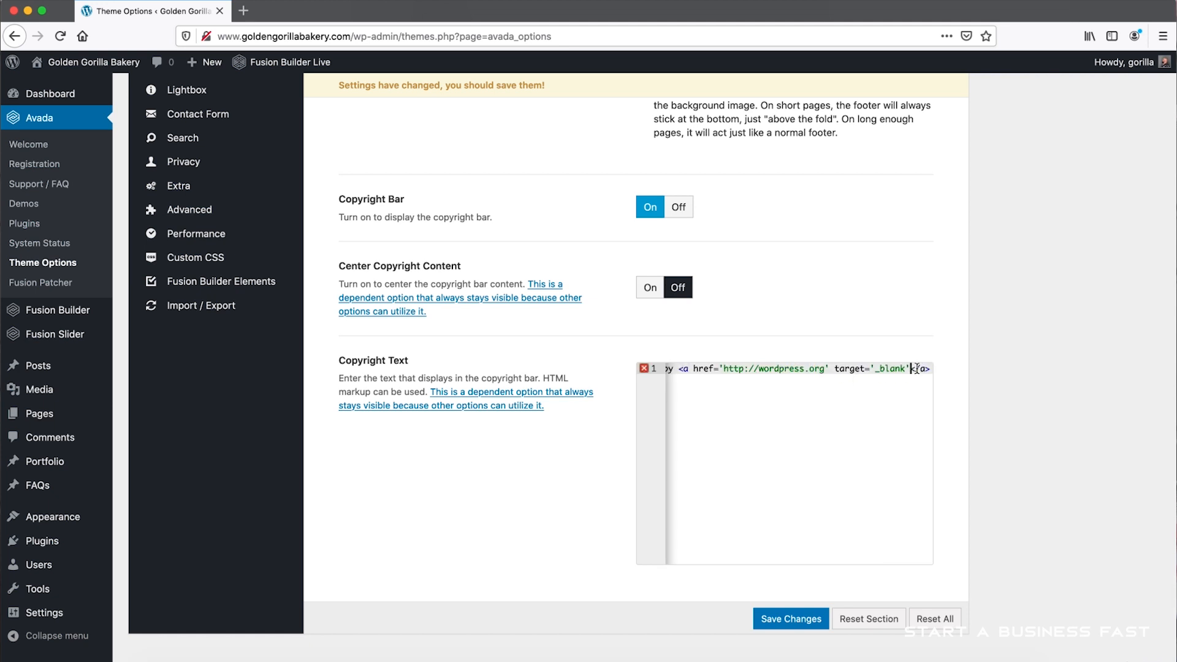
{"action": "type", "text": ">"}
{"action": "left_click_drag", "start_coordinate": [918, 368], "coordinate": [972, 373]}
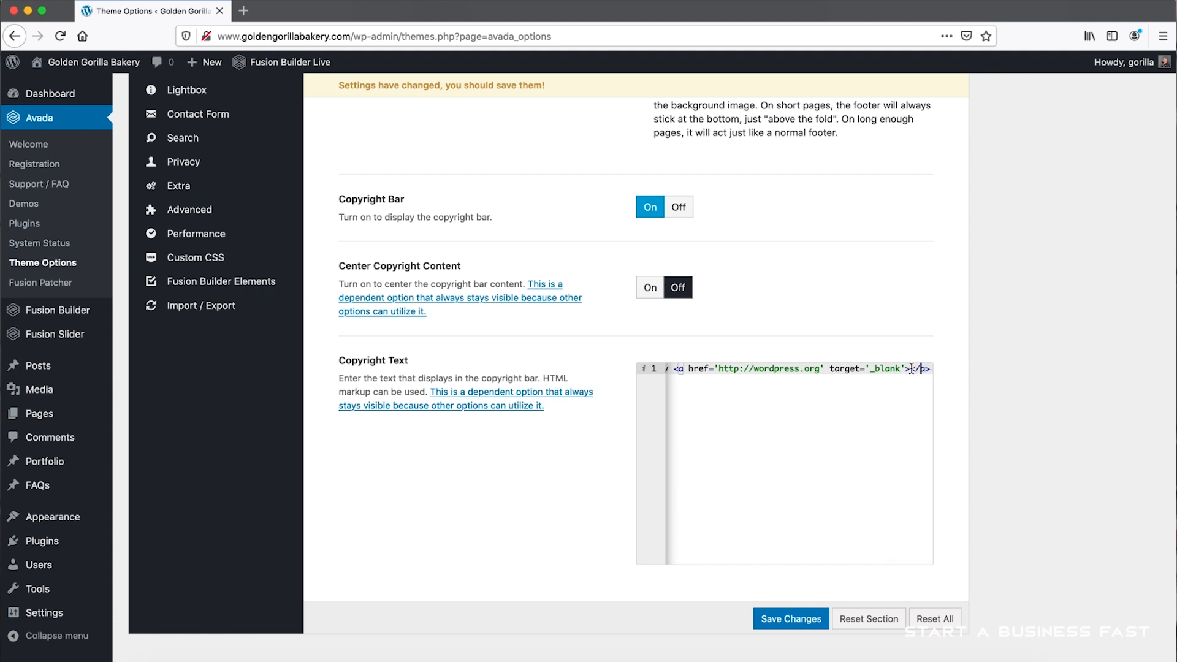
- Delete the WordPress link's opening tag and the words "Powered by" from the Copyright Text
{"action": "left_click_drag", "start_coordinate": [912, 368], "coordinate": [679, 371]}
{"action": "key", "text": "BackSpace"}
{"action": "key", "text": "BackSpace"}
{"action": "key", "text": "BackSpace"}
{"action": "key", "text": "BackSpace"}
{"action": "key", "text": "BackSpace"}
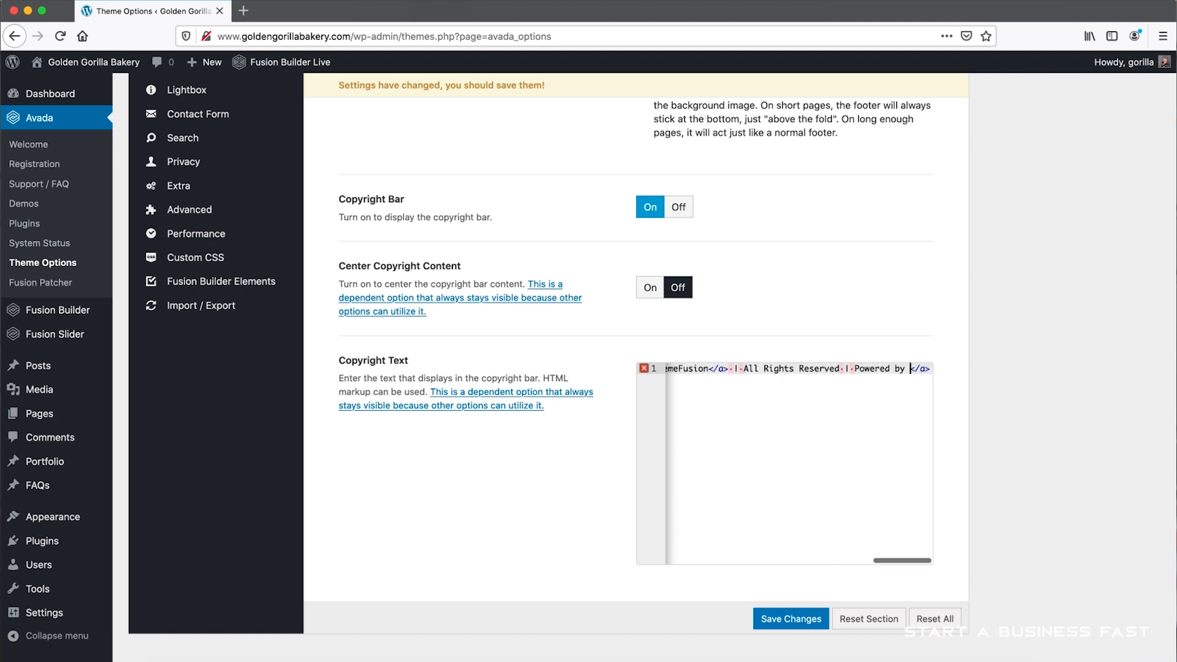
{"action": "key", "text": "BackSpace"}
{"action": "key", "text": "BackSpace"}
{"action": "key", "text": "BackSpace"}
{"action": "key", "text": "BackSpace"}
{"action": "key", "text": "BackSpace"}
{"action": "key", "text": "BackSpace"}
{"action": "key", "text": "BackSpace"}
{"action": "key", "text": "BackSpace"}
{"action": "key", "text": "BackSpace"}
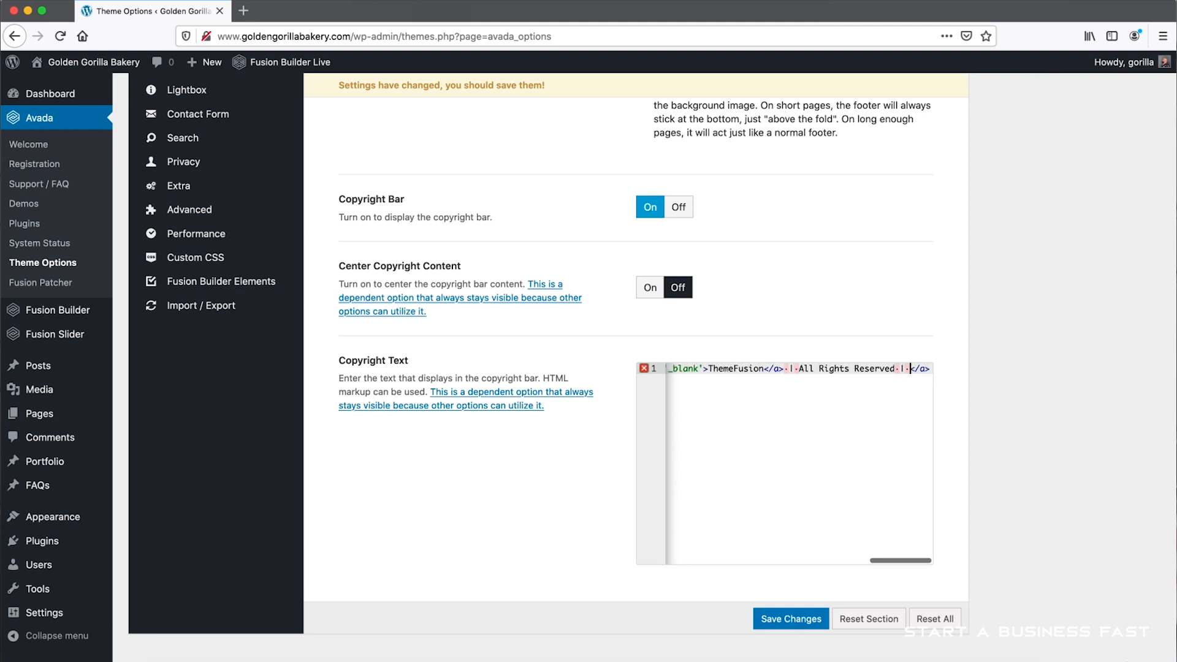
- Delete "All Rights Reserved" and the separator bars around it from the Copyright Text
{"action": "key", "text": "BackSpace"}
{"action": "key", "text": "BackSpace"}
{"action": "key", "text": "BackSpace"}
{"action": "key", "text": "BackSpace"}
{"action": "key", "text": "BackSpace"}
{"action": "key", "text": "BackSpace"}
{"action": "key", "text": "BackSpace"}
{"action": "key", "text": "BackSpace"}
{"action": "key", "text": "BackSpace"}
{"action": "key", "text": "BackSpace"}
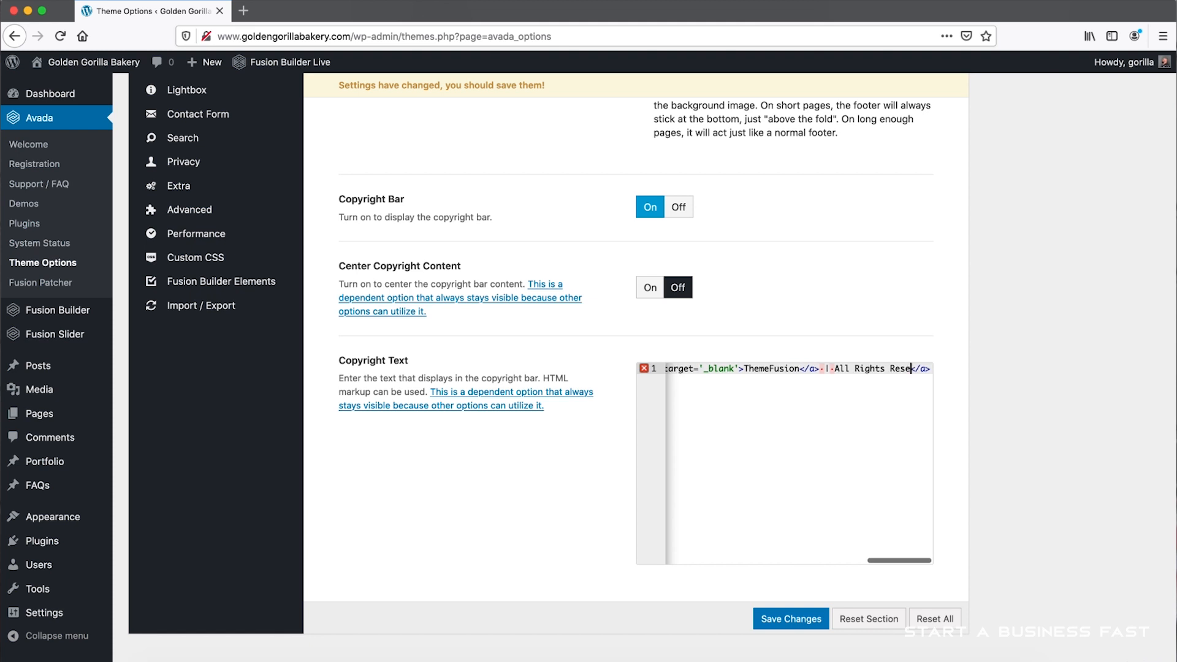
{"action": "key", "text": "BackSpace"}
{"action": "key", "text": "BackSpace"}
{"action": "key", "text": "BackSpace"}
{"action": "key", "text": "BackSpace"}
{"action": "key", "text": "BackSpace"}
{"action": "key", "text": "BackSpace"}
{"action": "key", "text": "BackSpace"}
{"action": "key", "text": "BackSpace"}
{"action": "key", "text": "BackSpace"}
{"action": "key", "text": "BackSpace"}
{"action": "key", "text": "BackSpace"}
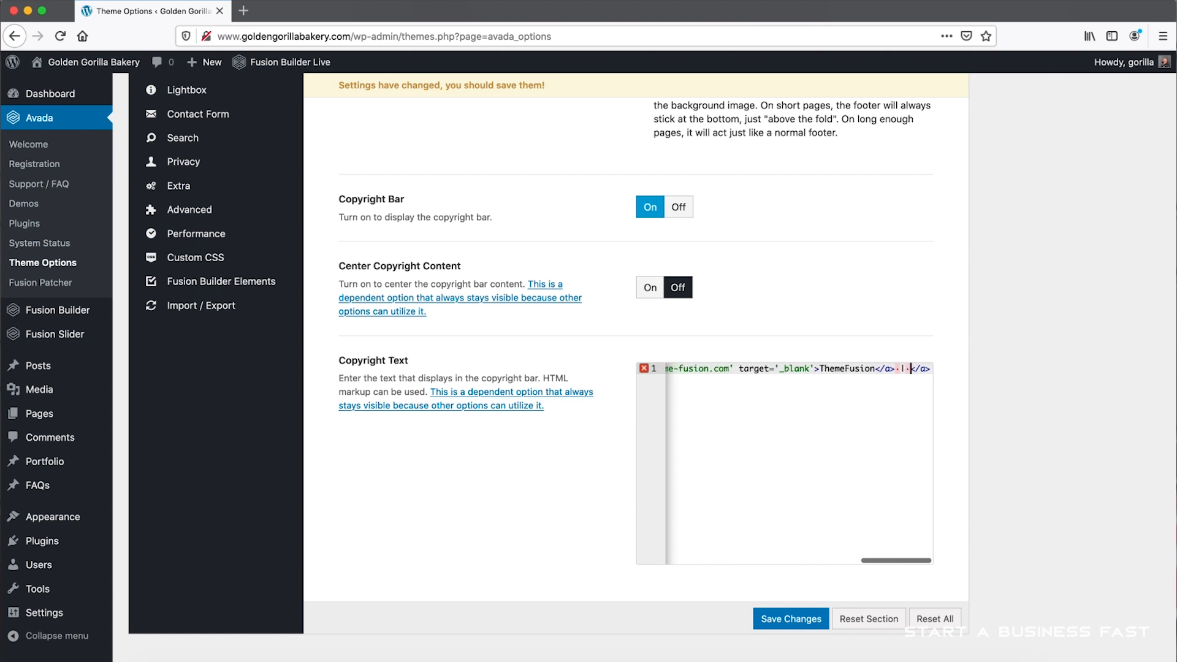
{"action": "key", "text": "BackSpace"}
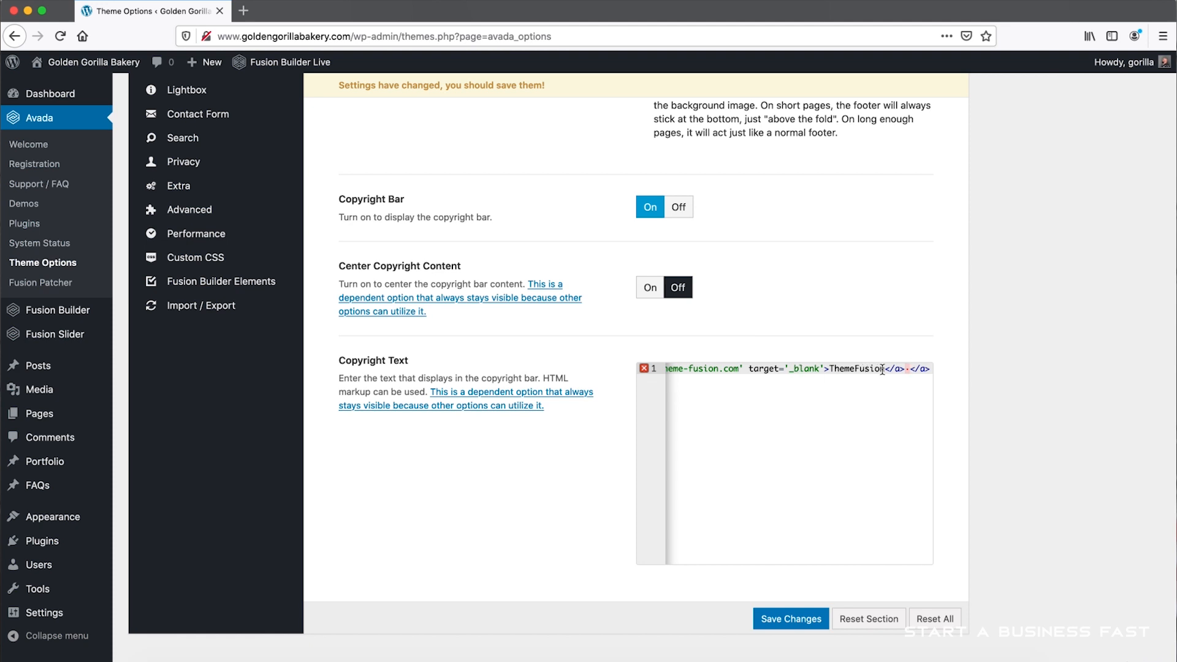
- Replace the ThemeFusion link text in the Copyright Text with "Stature Design"
{"action": "left_click_drag", "start_coordinate": [884, 368], "coordinate": [837, 369]}
{"action": "key", "text": "BackSpace"}
{"action": "key", "text": "BackSpace"}
{"action": "type", "text": "S"}
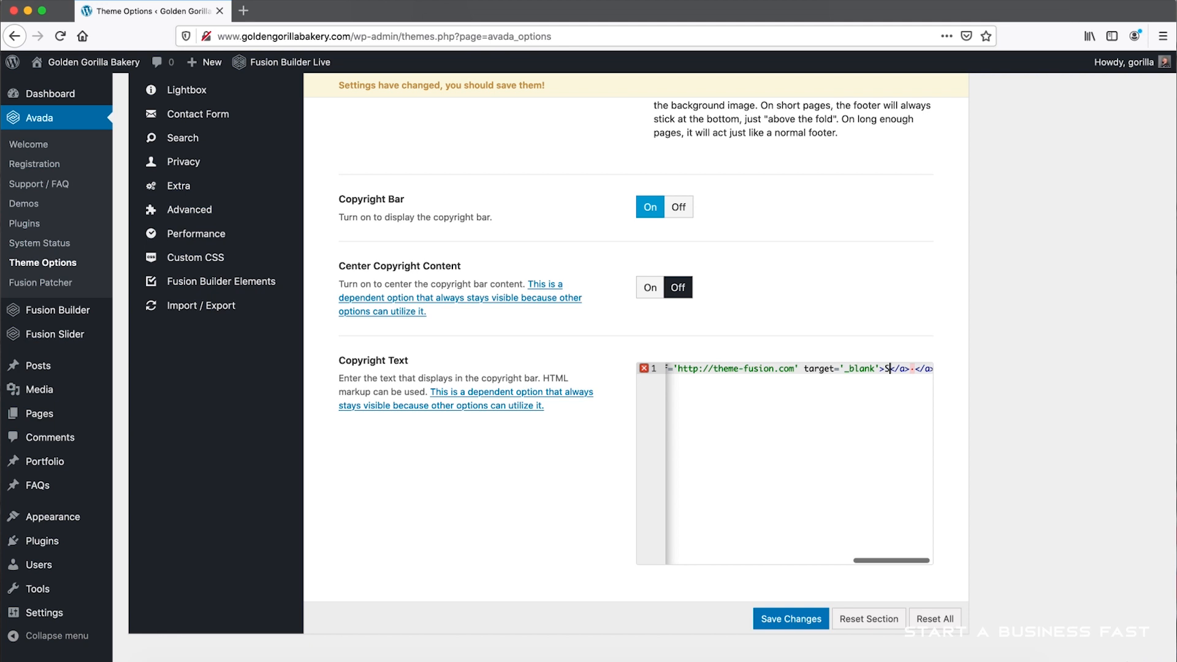
{"action": "type", "text": "tature Desgin"}
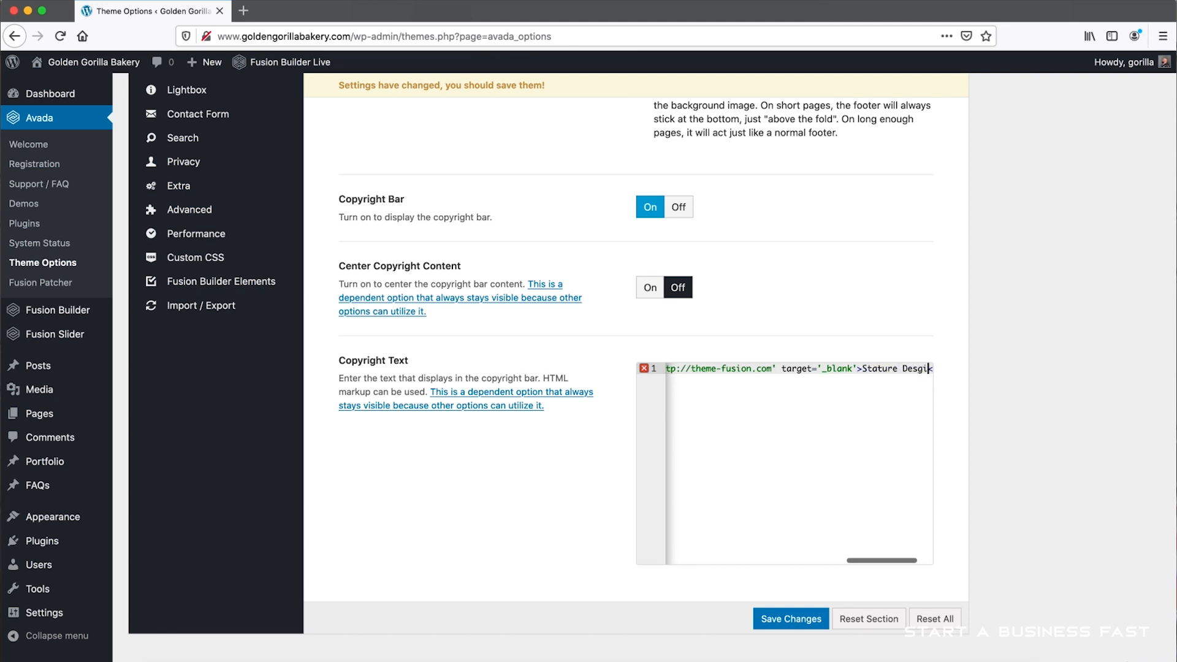
{"action": "key", "text": "BackSpace"}
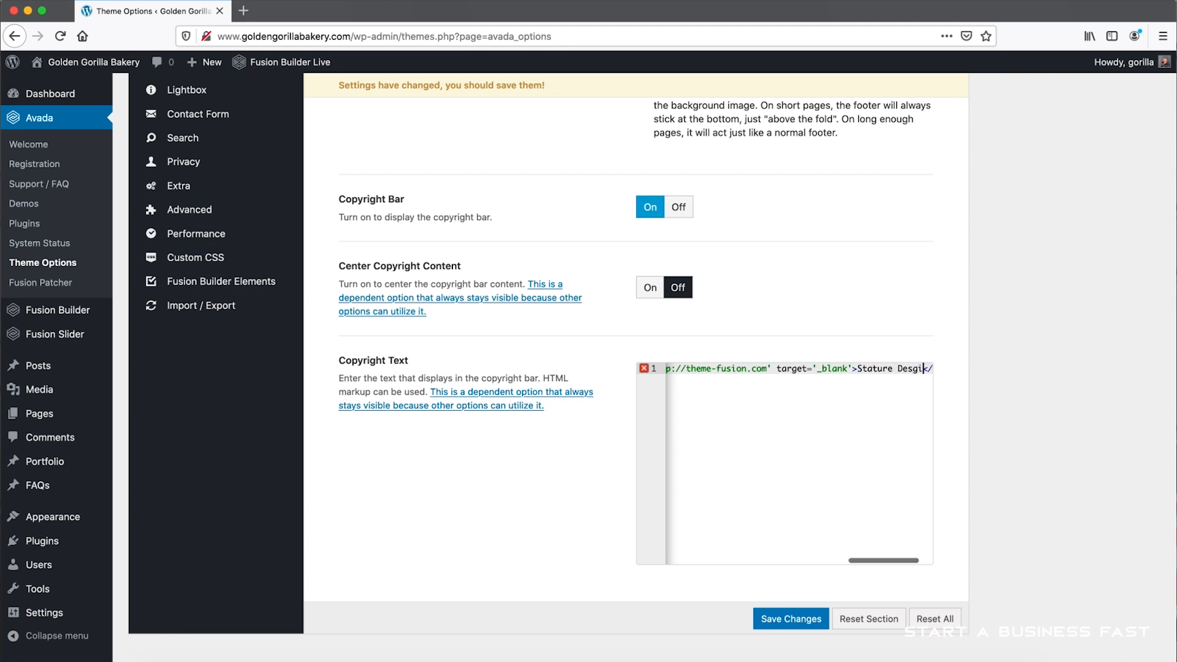
{"action": "type", "text": "sign"}
{"action": "key", "text": "End"}
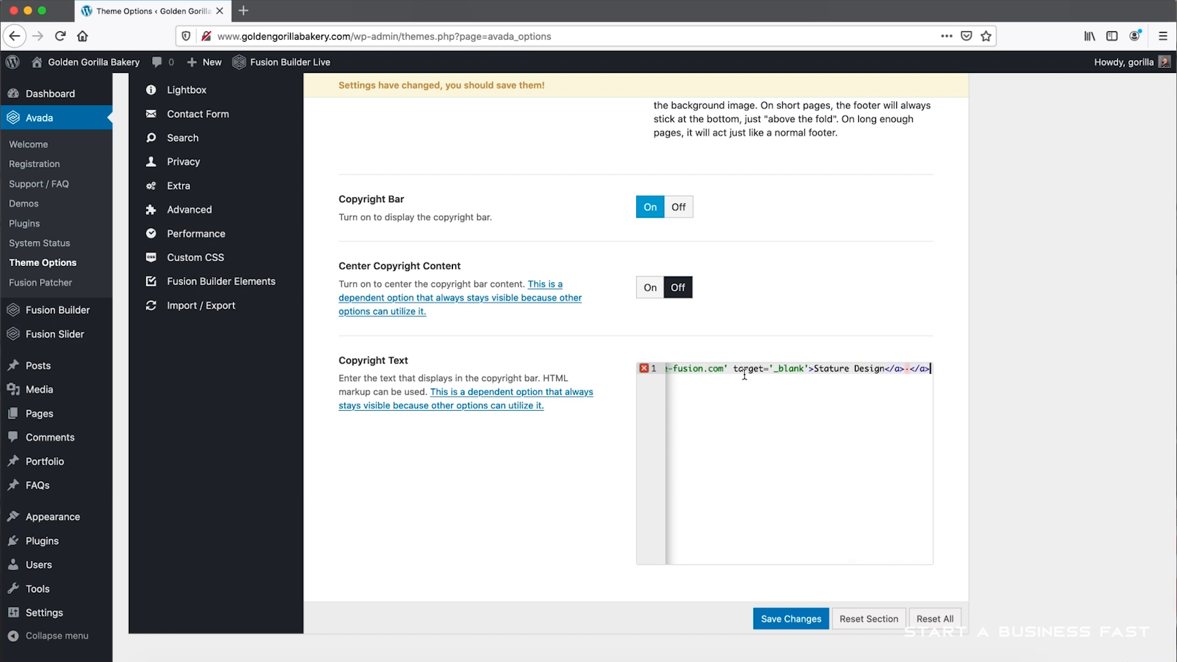
{"action": "left_click", "coordinate": [724, 369]}
{"action": "key", "text": "BackSpace"}
{"action": "key", "text": "BackSpace"}
{"action": "key", "text": "BackSpace"}
{"action": "key", "text": "BackSpace"}
{"action": "key", "text": "BackSpace"}
{"action": "key", "text": "BackSpace"}
{"action": "key", "text": "BackSpace"}
{"action": "key", "text": "BackSpace"}
{"action": "key", "text": "BackSpace"}
{"action": "key", "text": "BackSpace"}
{"action": "key", "text": "BackSpace"}
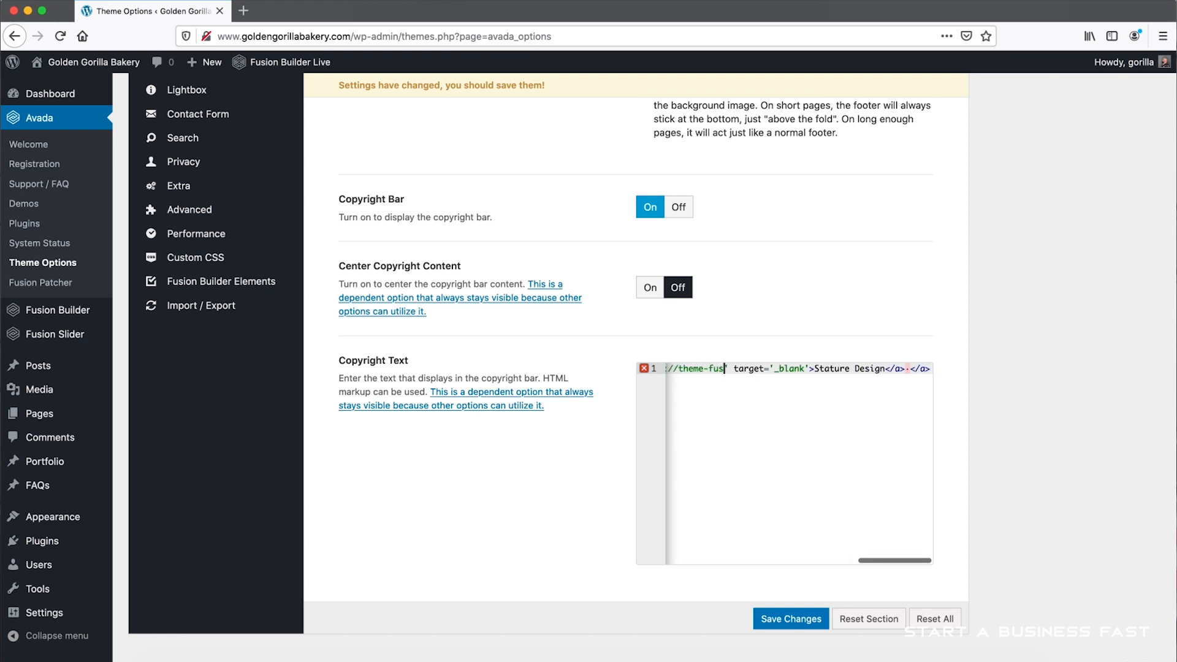
{"action": "key", "text": "BackSpace"}
{"action": "key", "text": "BackSpace"}
{"action": "key", "text": "BackSpace"}
{"action": "key", "text": "BackSpace"}
{"action": "key", "text": "BackSpace"}
{"action": "type", "text": "StatureDesign.c"}
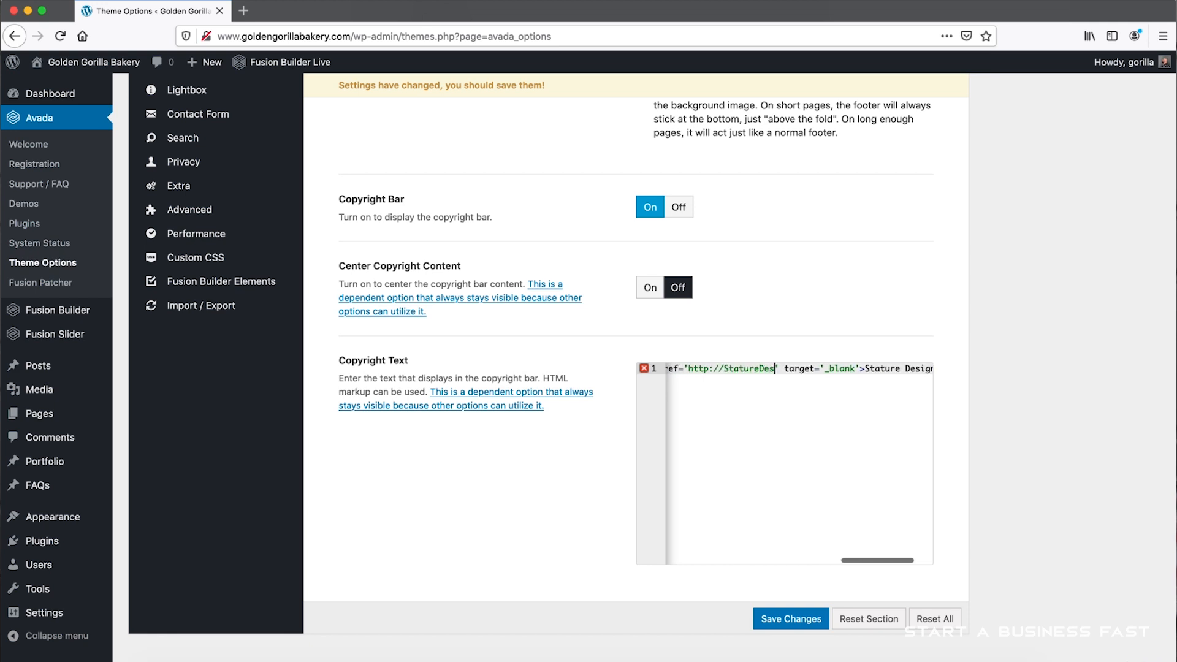
{"action": "type", "text": "om"}
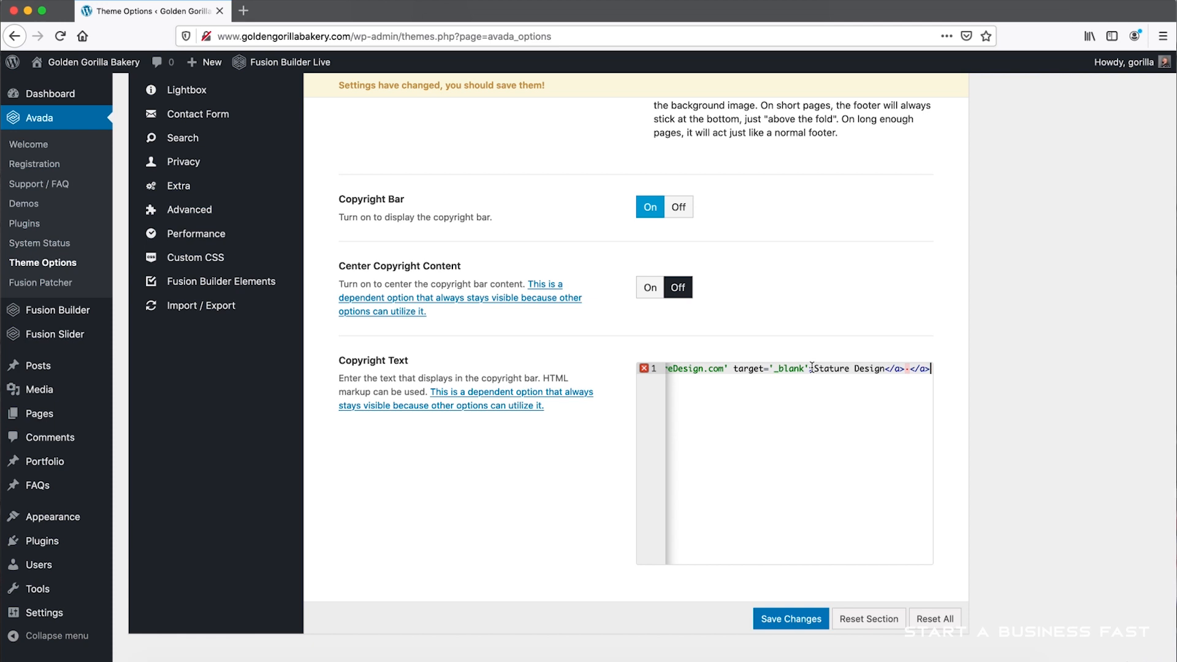
- Replace "Avada Theme" with "Site Design" in the Copyright Text and save the theme options
{"action": "left_click_drag", "start_coordinate": [813, 368], "coordinate": [661, 368]}
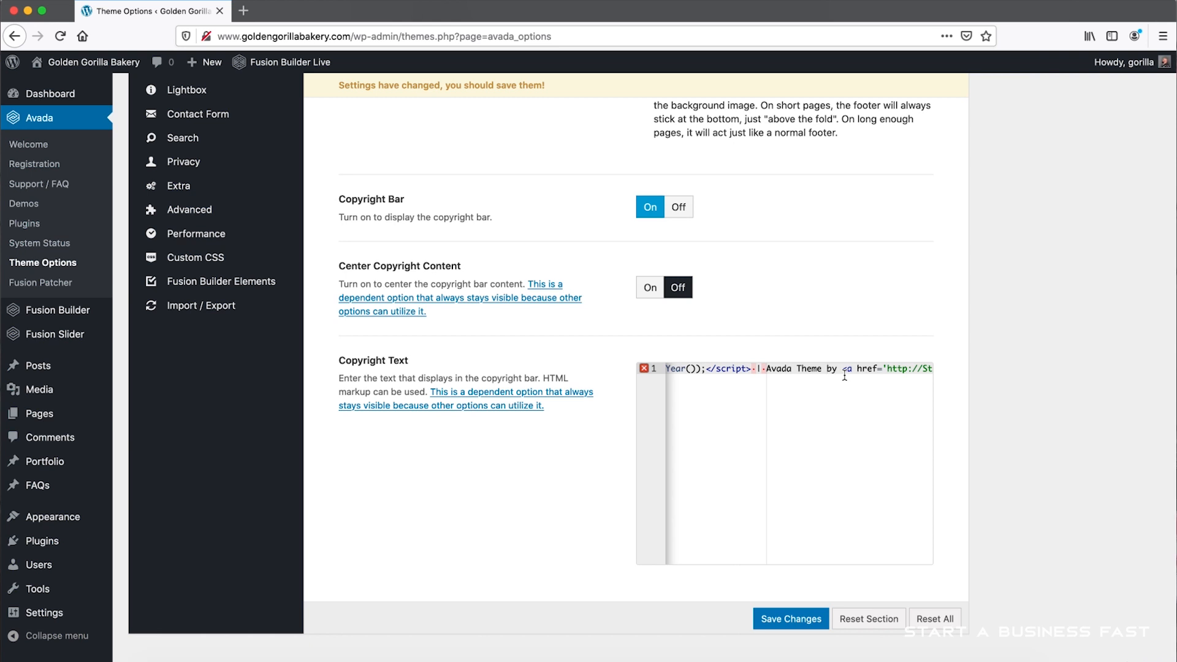
{"action": "key", "text": "BackSpace"}
{"action": "key", "text": "BackSpace"}
{"action": "key", "text": "BackSpace"}
{"action": "key", "text": "BackSpace"}
{"action": "key", "text": "BackSpace"}
{"action": "key", "text": "BackSpace"}
{"action": "key", "text": "BackSpace"}
{"action": "key", "text": "BackSpace"}
{"action": "key", "text": "BackSpace"}
{"action": "key", "text": "BackSpace"}
{"action": "key", "text": "BackSpace"}
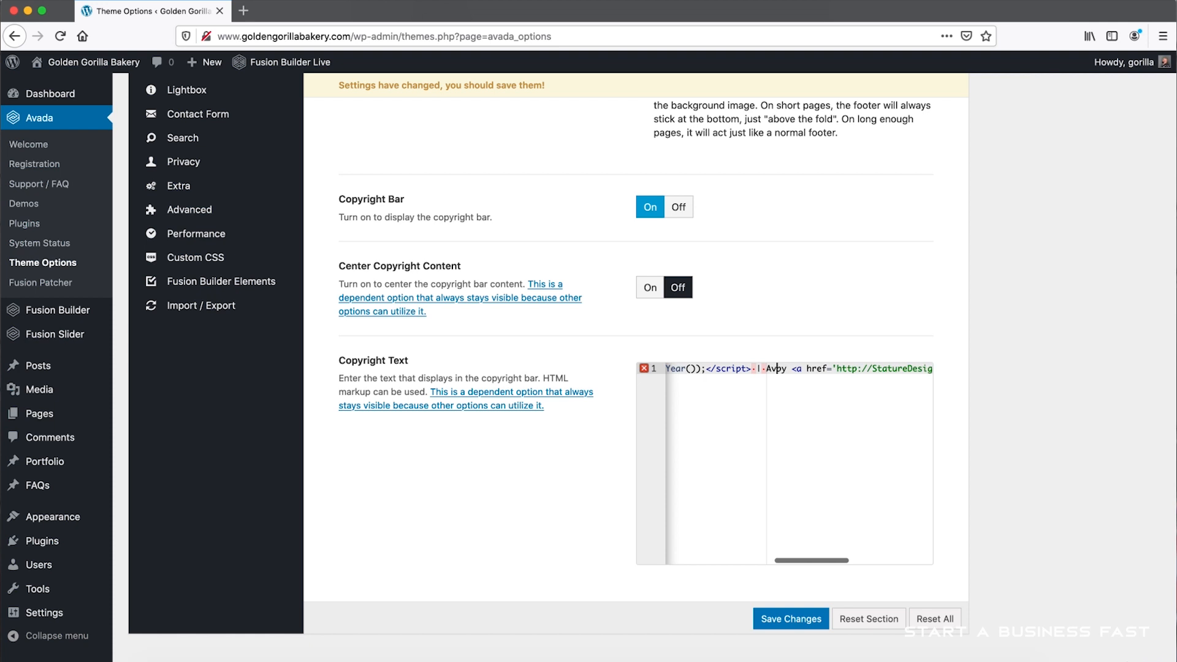
{"action": "key", "text": "BackSpace"}
{"action": "type", "text": "Site Desi"}
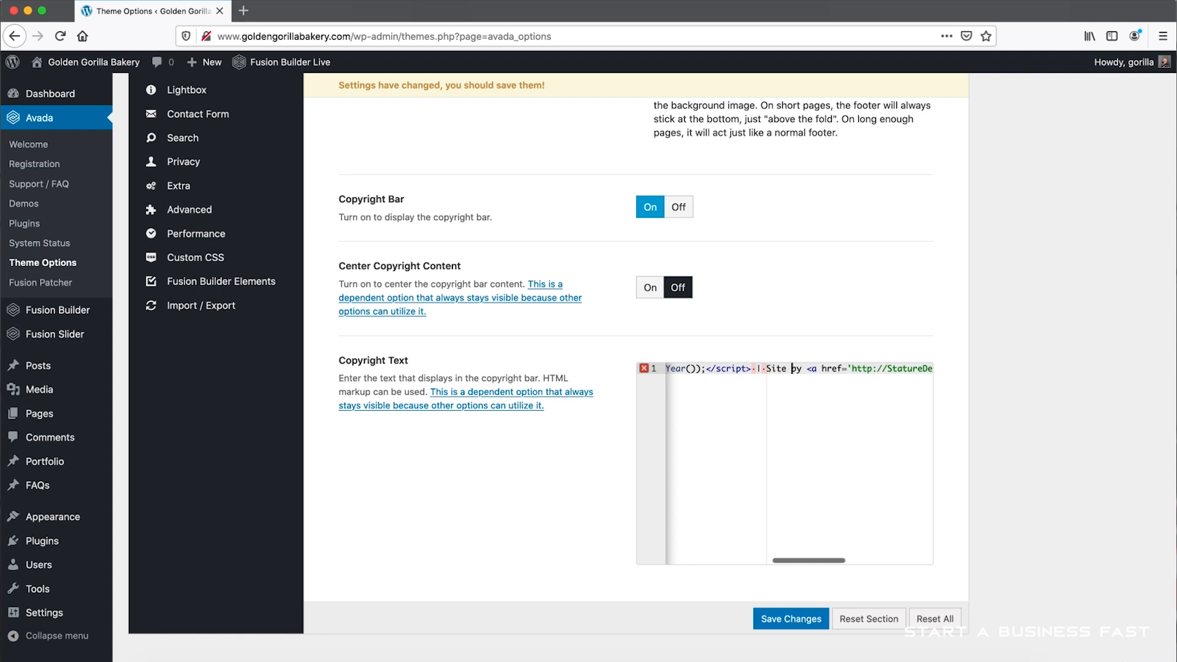
{"action": "type", "text": "gn"}
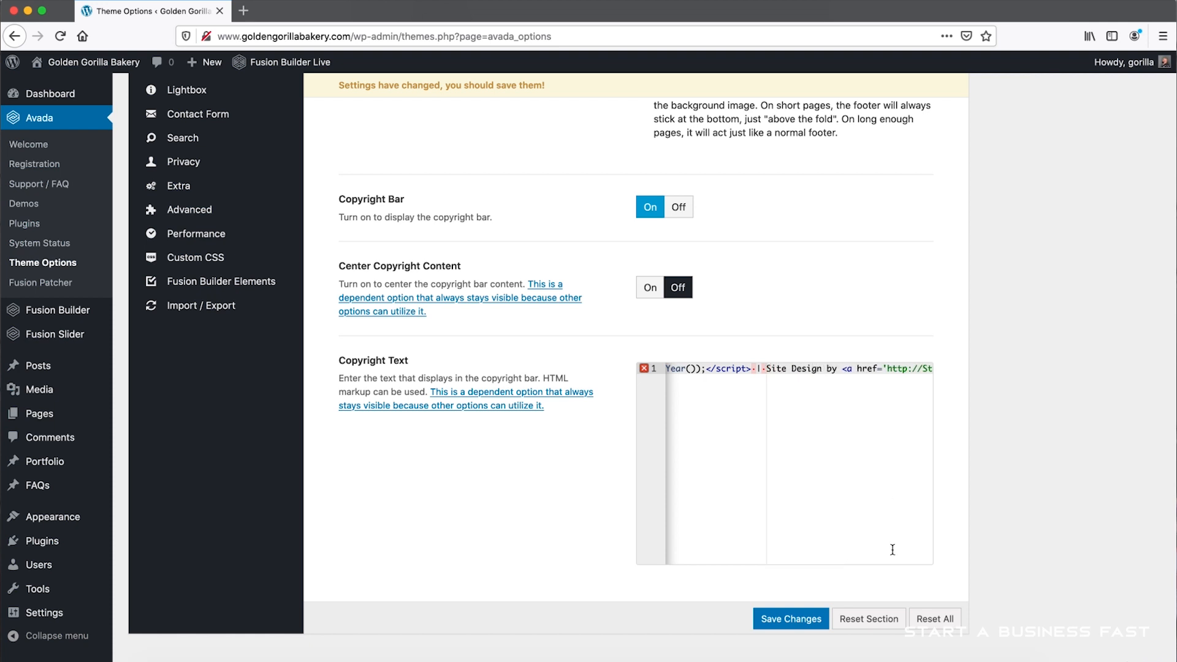
{"action": "left_click", "coordinate": [800, 619]}
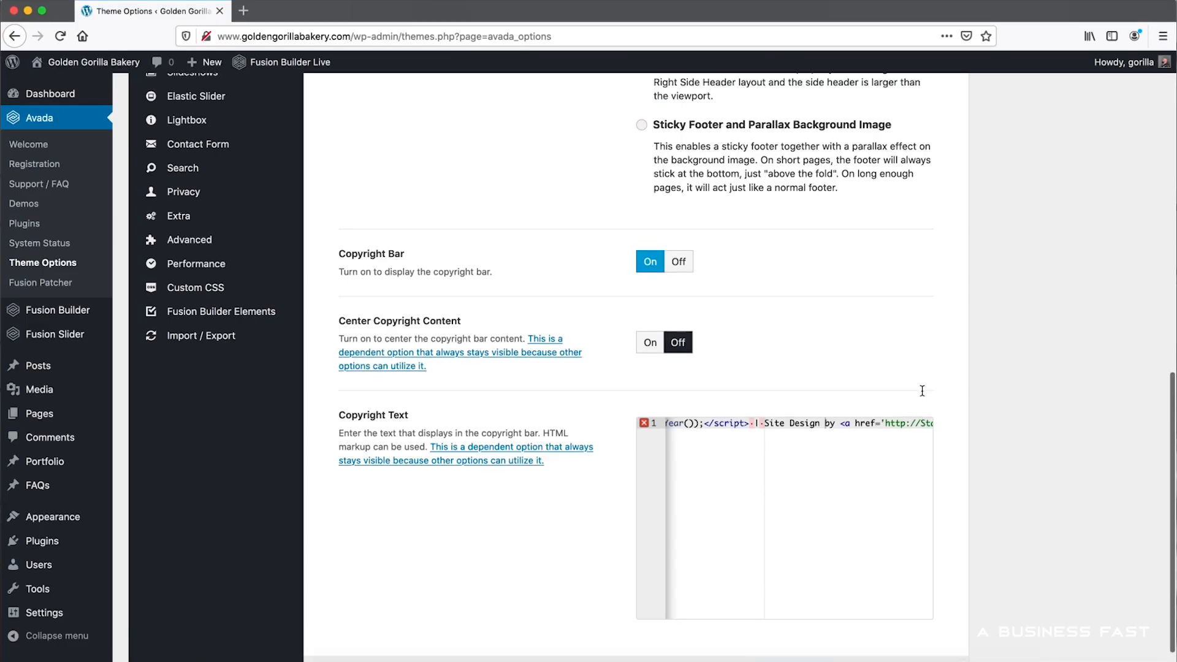
- Set the Number of Footer Columns to 4
{"action": "scroll", "coordinate": [924, 321], "scroll_direction": "up", "scroll_amount": 8}
{"action": "scroll", "coordinate": [924, 396], "scroll_direction": "up", "scroll_amount": 3}
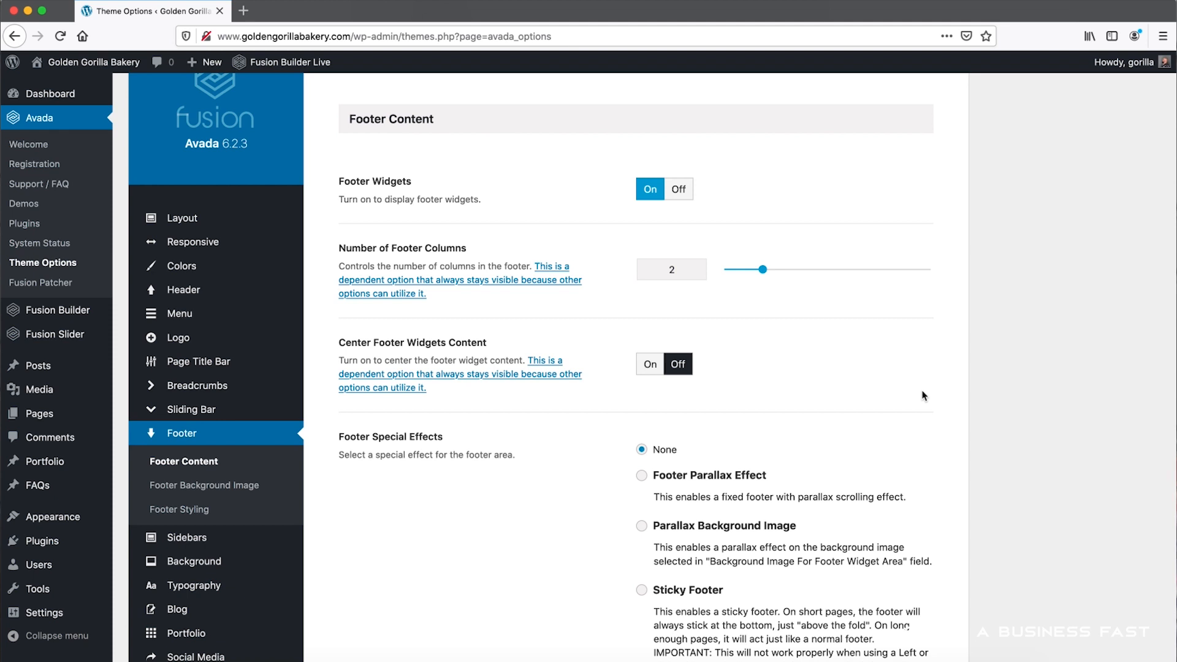
{"action": "scroll", "coordinate": [343, 404], "scroll_direction": "down", "scroll_amount": 3}
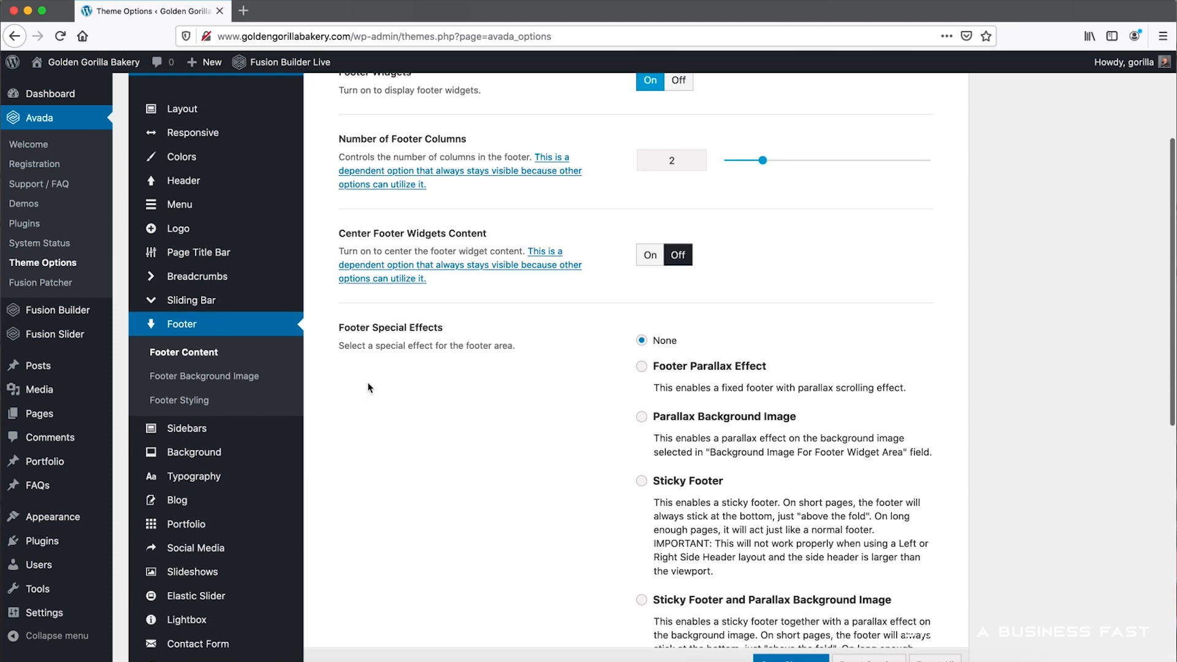
{"action": "scroll", "coordinate": [368, 388], "scroll_direction": "up", "scroll_amount": 5}
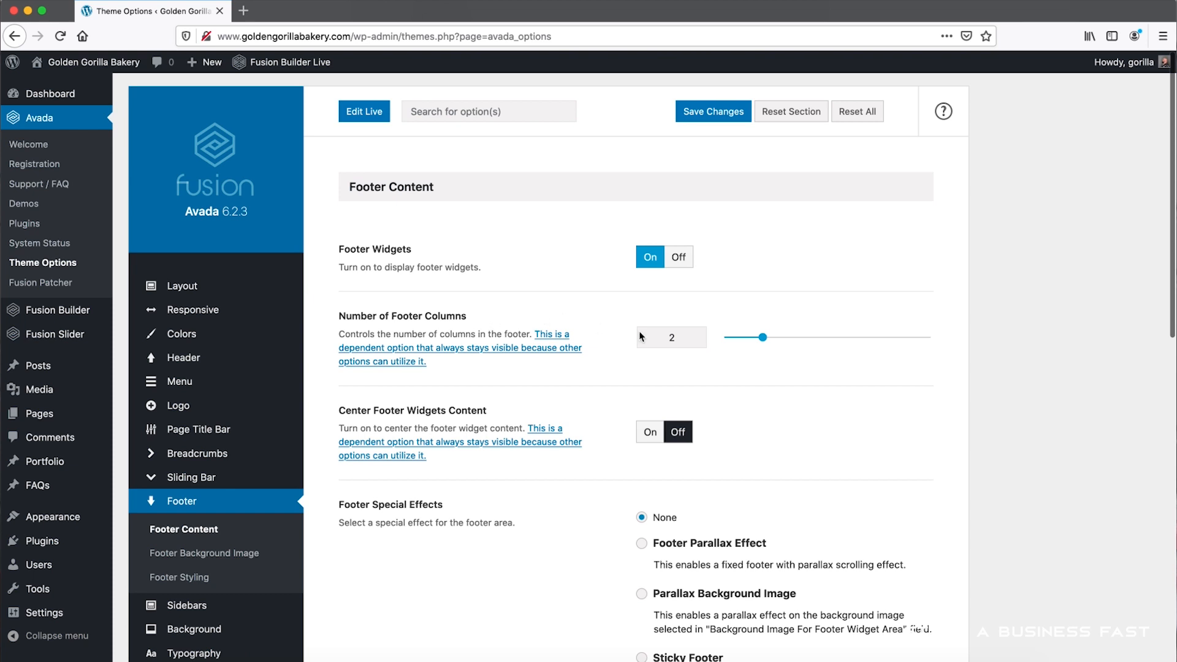
{"action": "left_click_drag", "start_coordinate": [763, 338], "coordinate": [845, 346]}
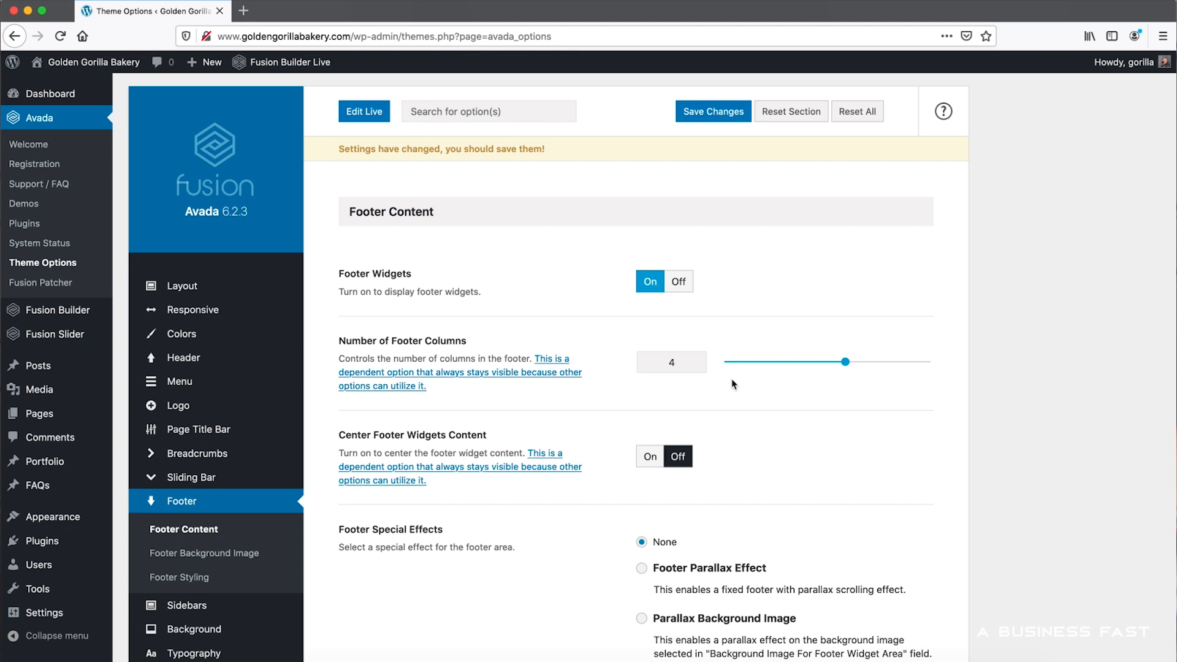
{"action": "scroll", "coordinate": [735, 390], "scroll_direction": "down", "scroll_amount": 5}
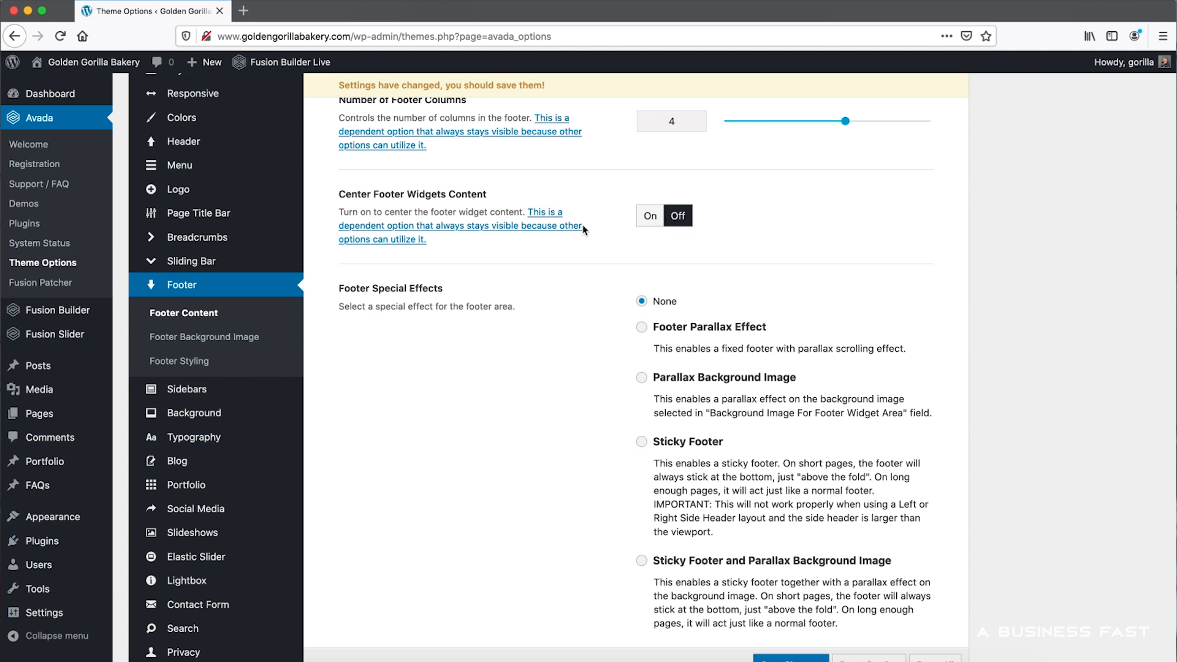
- Set the Footer Background Color in the Footer Styling options to #22222222
{"action": "left_click", "coordinate": [211, 339]}
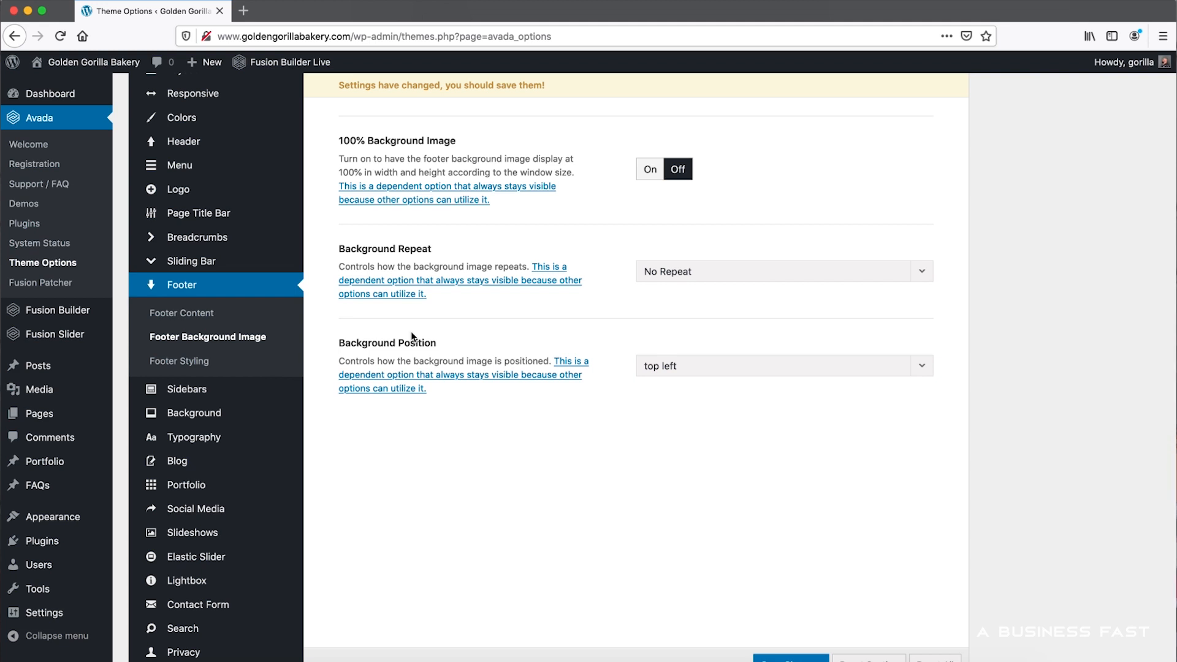
{"action": "left_click", "coordinate": [198, 366]}
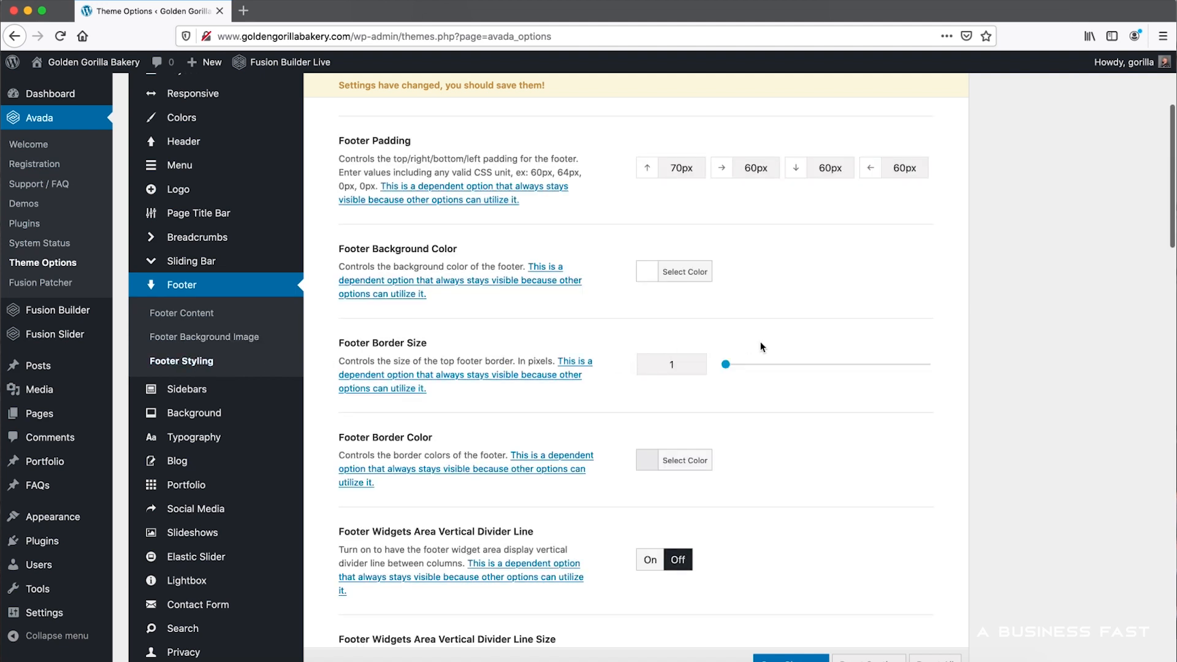
{"action": "scroll", "coordinate": [785, 336], "scroll_direction": "up", "scroll_amount": 5}
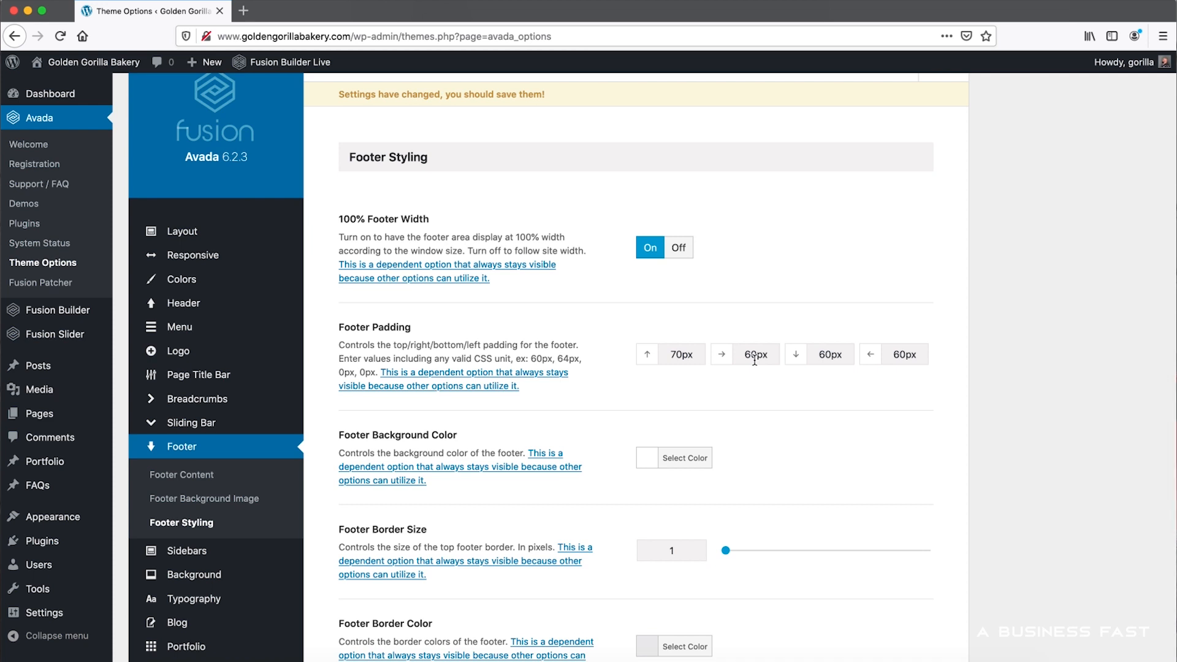
{"action": "scroll", "coordinate": [755, 361], "scroll_direction": "down", "scroll_amount": 2}
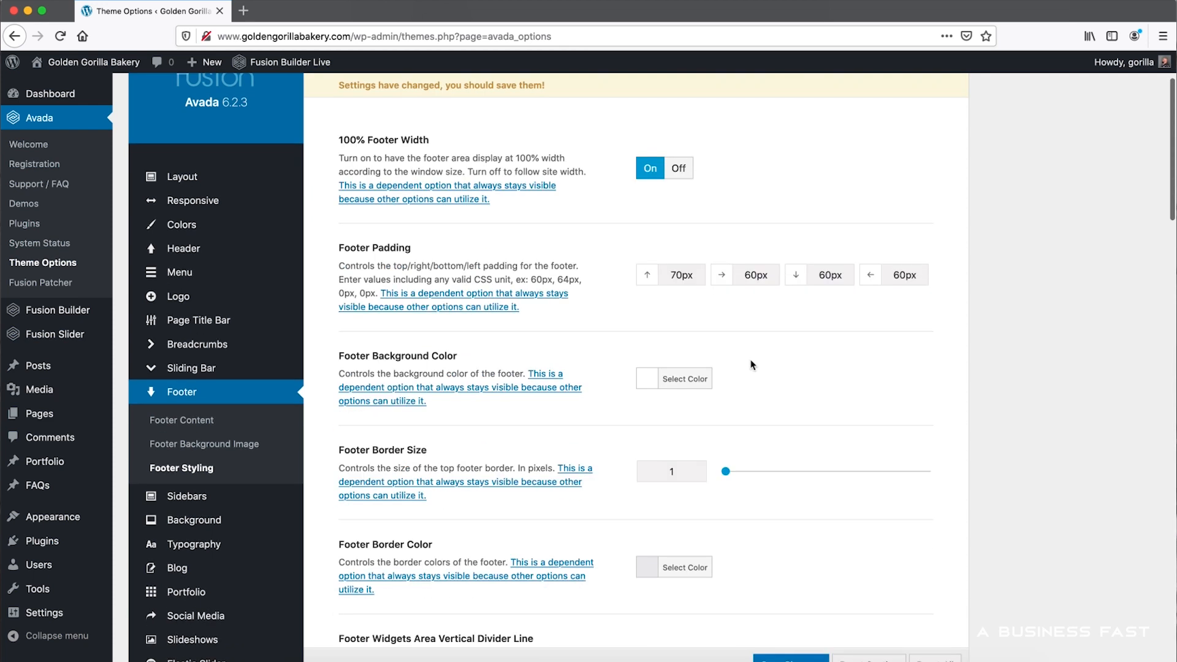
{"action": "left_click", "coordinate": [690, 387]}
{"action": "left_click_drag", "start_coordinate": [758, 359], "coordinate": [698, 353]}
{"action": "type", "text": "22222222"}
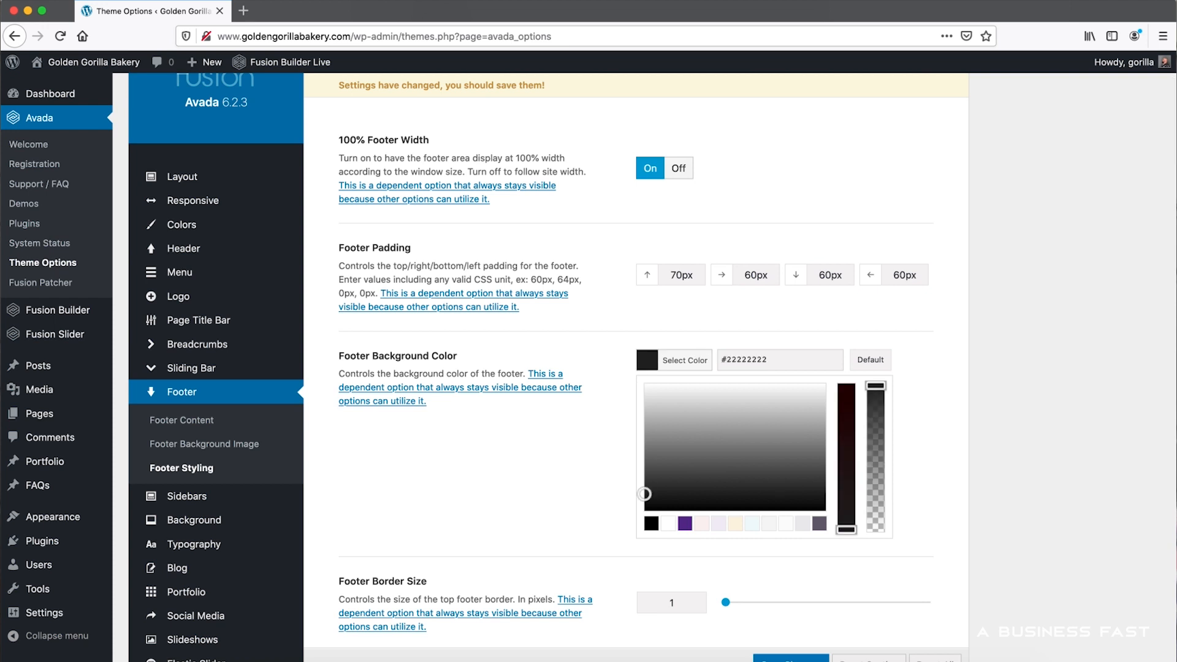
{"action": "left_click", "coordinate": [747, 338]}
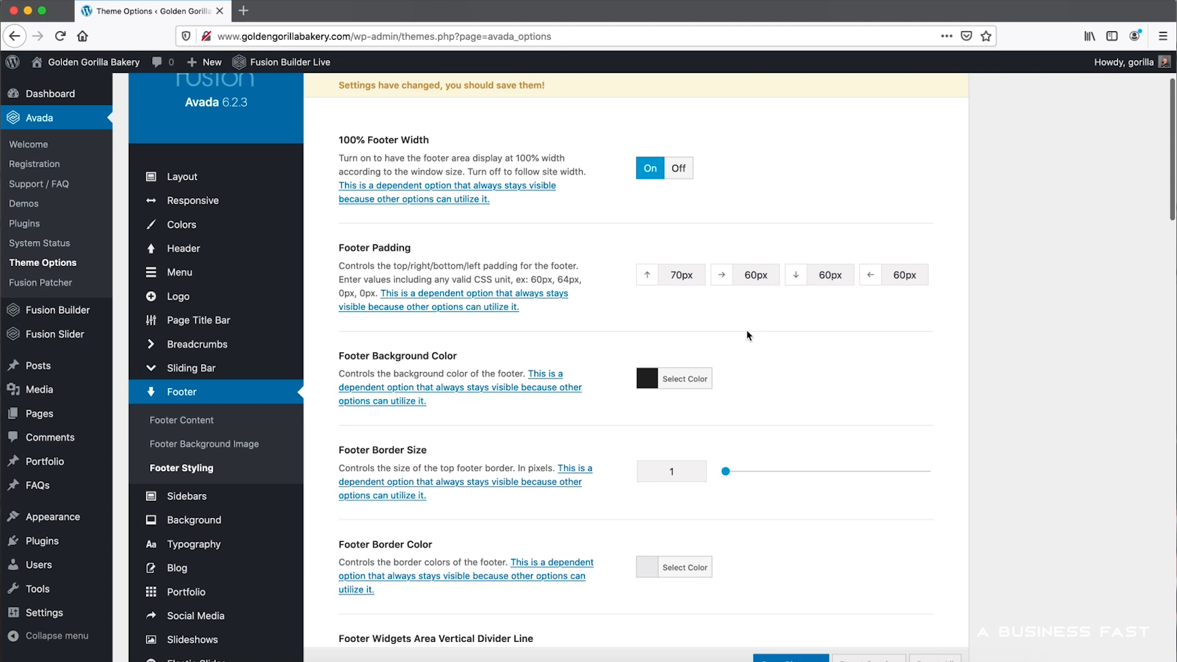
- Set the Footer Border Color to #2222222
{"action": "scroll", "coordinate": [753, 413], "scroll_direction": "down", "scroll_amount": 1}
{"action": "scroll", "coordinate": [754, 413], "scroll_direction": "down", "scroll_amount": 3}
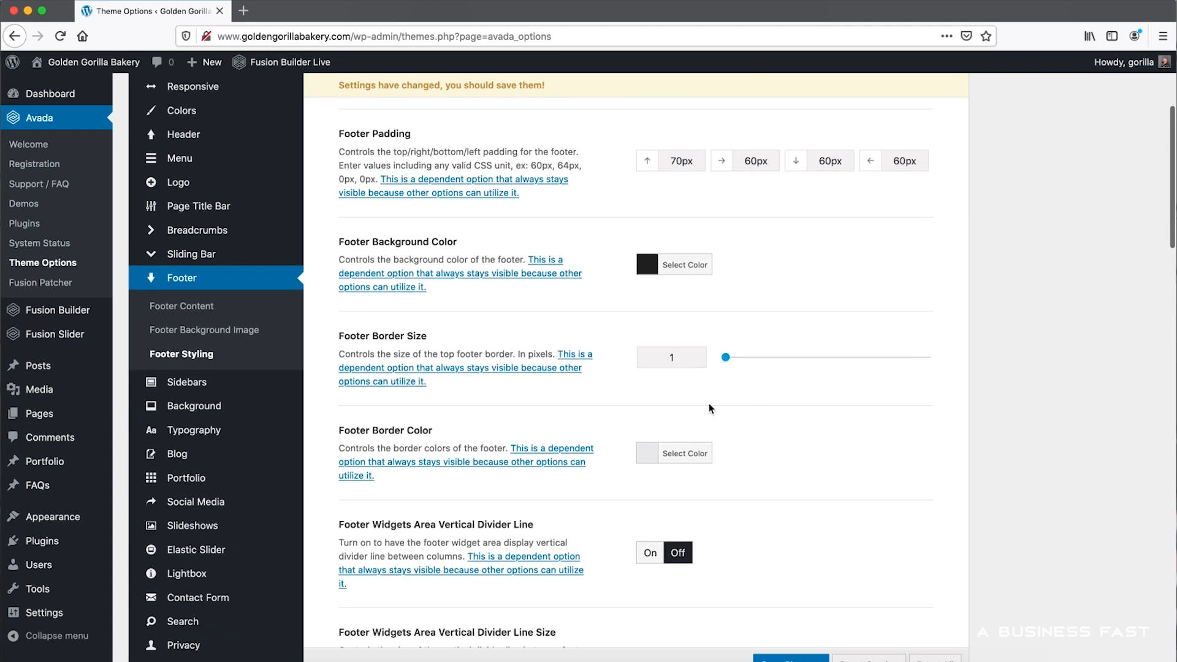
{"action": "left_click", "coordinate": [687, 454]}
{"action": "left_click_drag", "start_coordinate": [763, 433], "coordinate": [713, 427]}
{"action": "type", "text": "2222222"}
{"action": "left_click", "coordinate": [863, 398]}
- Set the Copyright Background Color to #111111
{"action": "scroll", "coordinate": [863, 398], "scroll_direction": "down", "scroll_amount": 3}
{"action": "scroll", "coordinate": [863, 398], "scroll_direction": "down", "scroll_amount": 6}
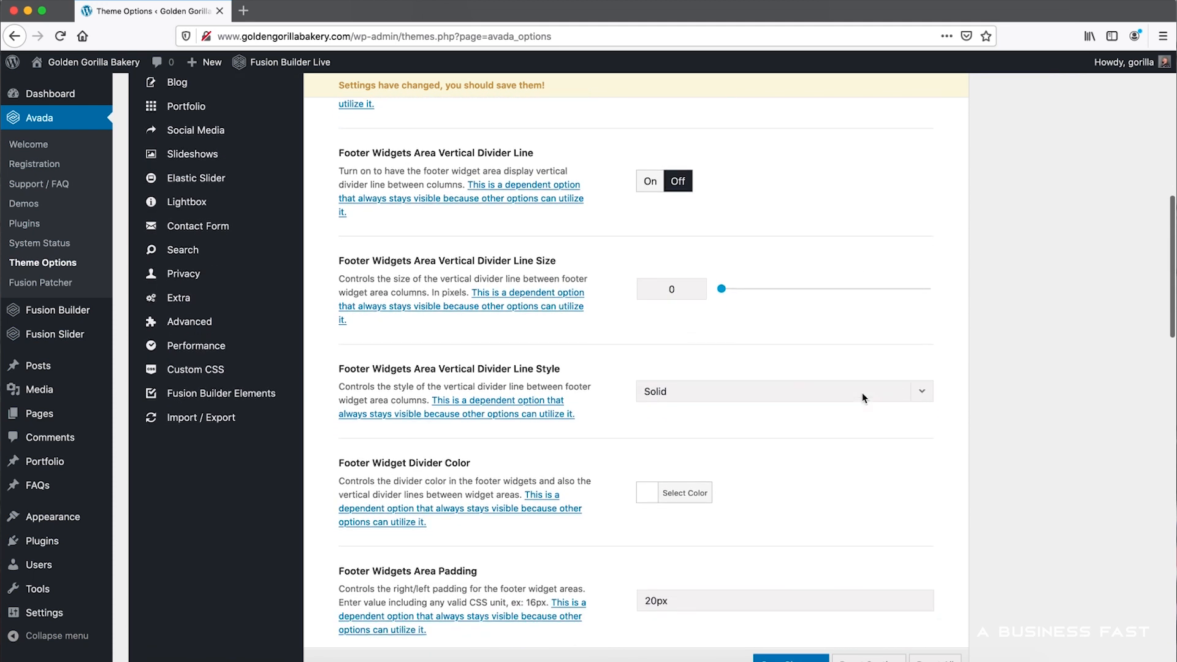
{"action": "scroll", "coordinate": [863, 398], "scroll_direction": "down", "scroll_amount": 5}
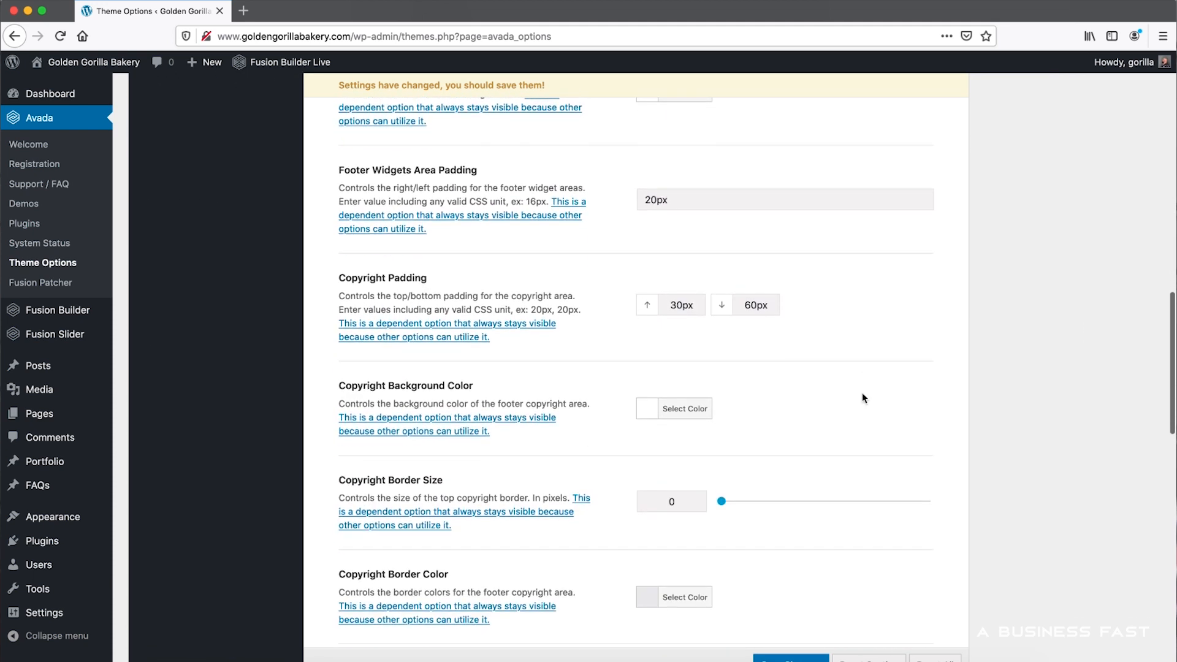
{"action": "scroll", "coordinate": [863, 397], "scroll_direction": "down", "scroll_amount": 2}
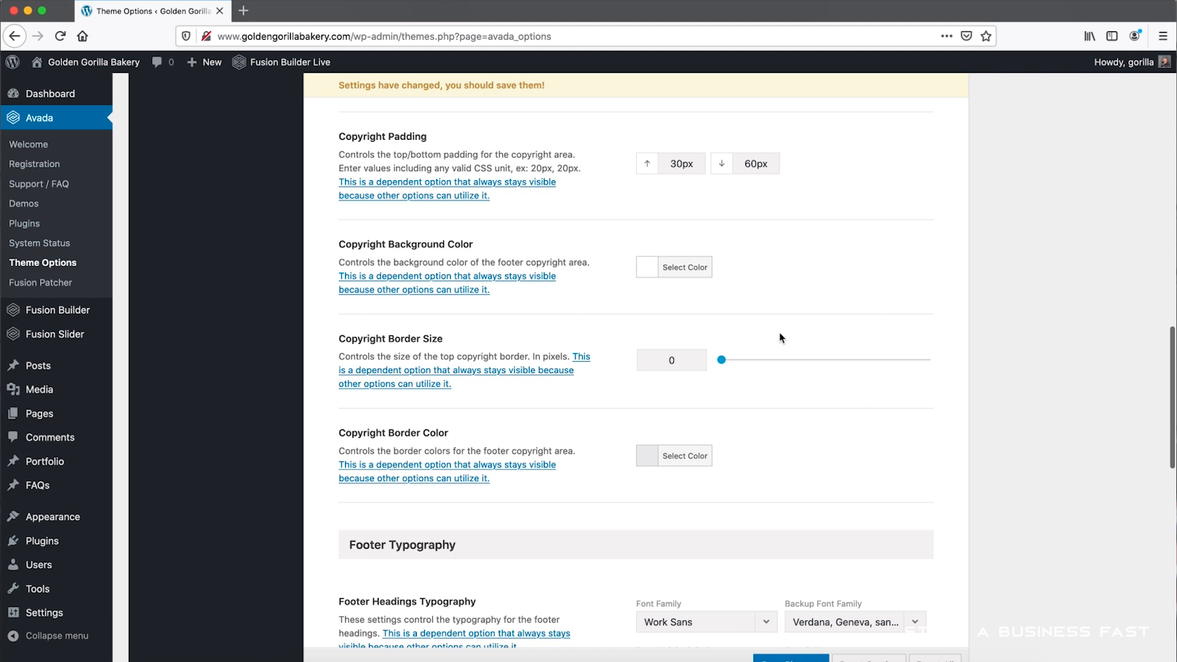
{"action": "left_click", "coordinate": [696, 274]}
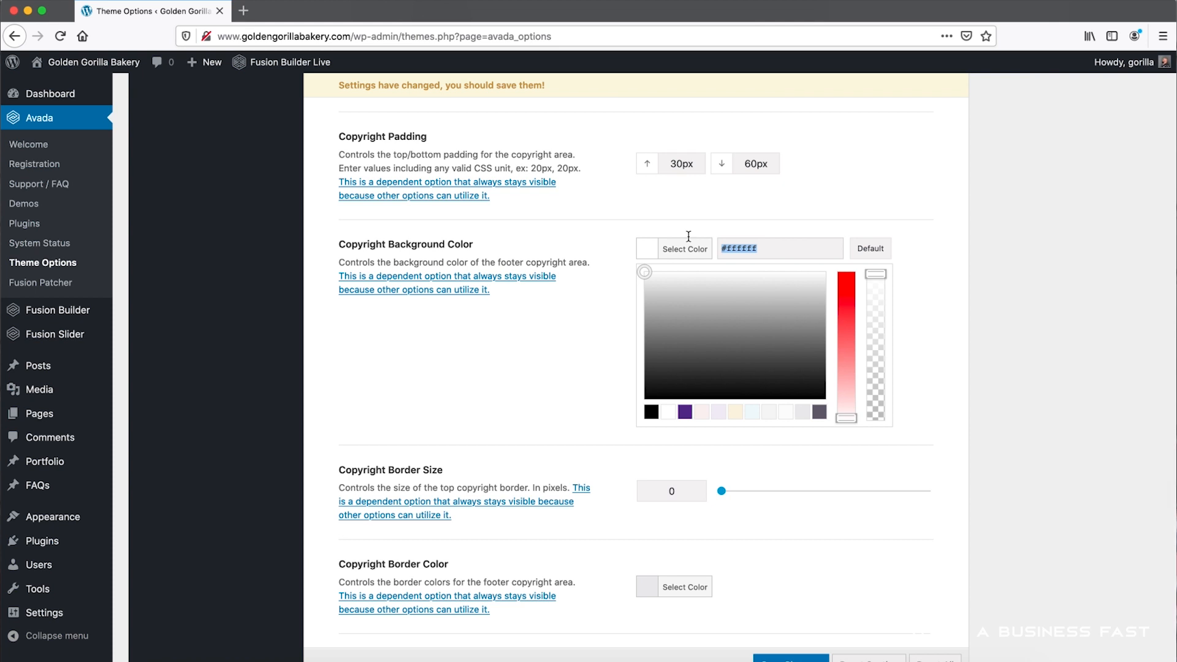
{"action": "type", "text": "111111"}
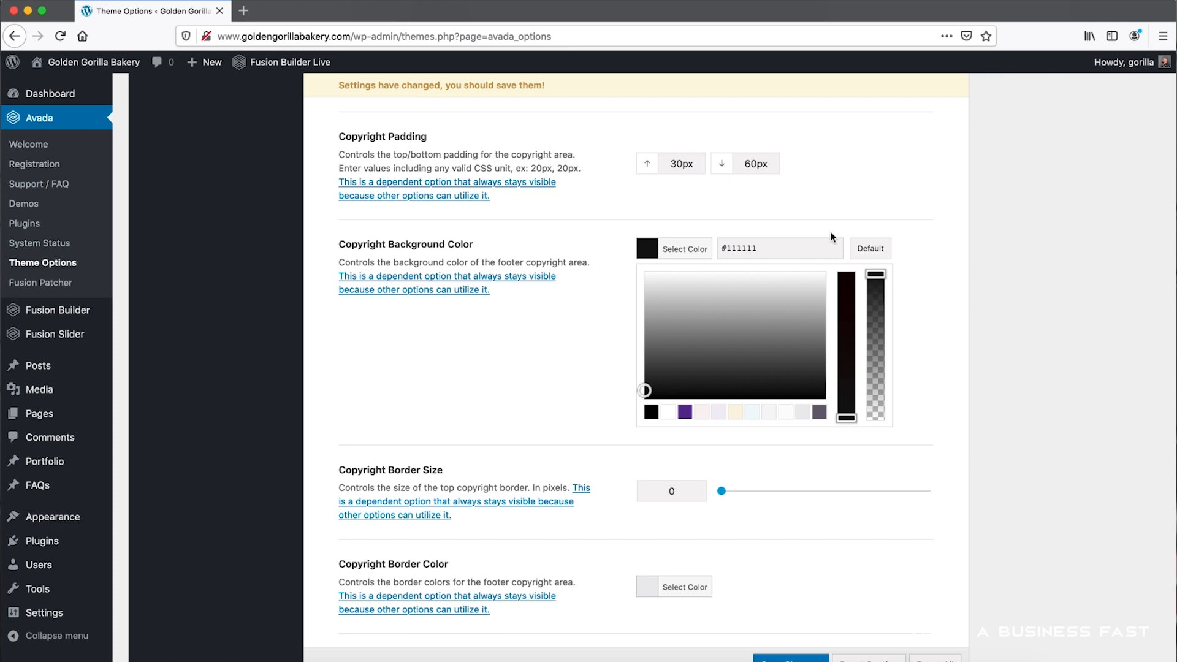
{"action": "left_click", "coordinate": [856, 209]}
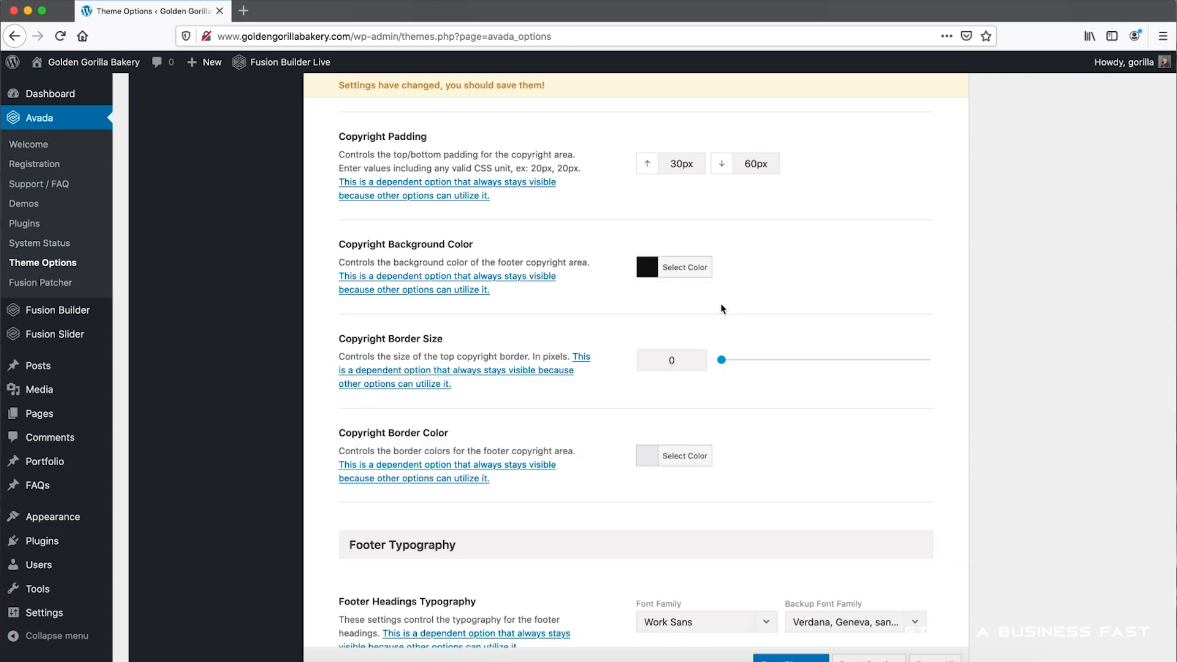
- Open the color picker of the Copyright Border Color
{"action": "scroll", "coordinate": [740, 300], "scroll_direction": "up", "scroll_amount": 1}
{"action": "scroll", "coordinate": [740, 300], "scroll_direction": "down", "scroll_amount": 1}
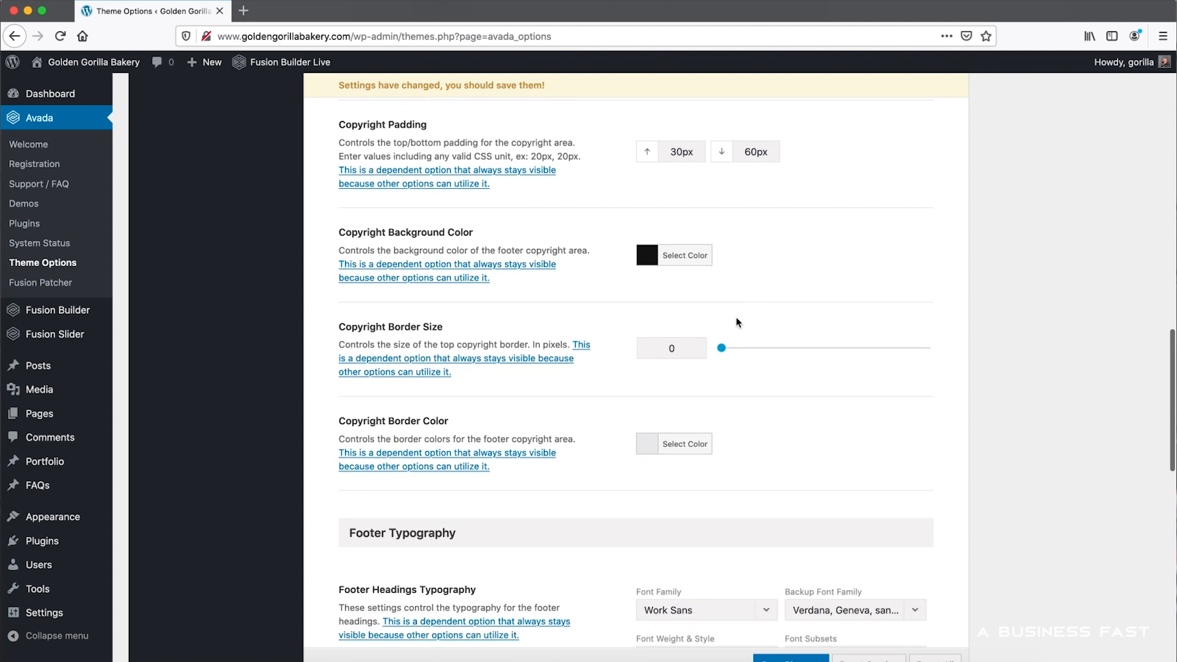
{"action": "scroll", "coordinate": [746, 380], "scroll_direction": "down", "scroll_amount": 4}
{"action": "left_click", "coordinate": [685, 315]}
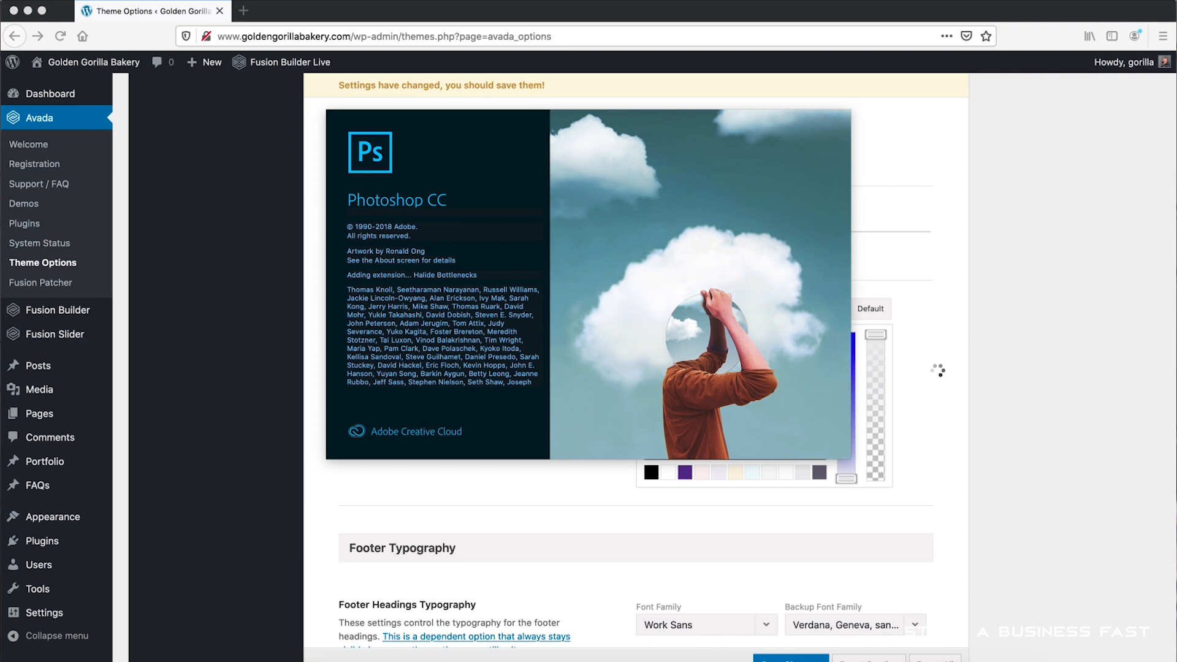
- Set the font color of the Footer Headings Typography to white
{"action": "scroll", "coordinate": [936, 371], "scroll_direction": "down", "scroll_amount": 3}
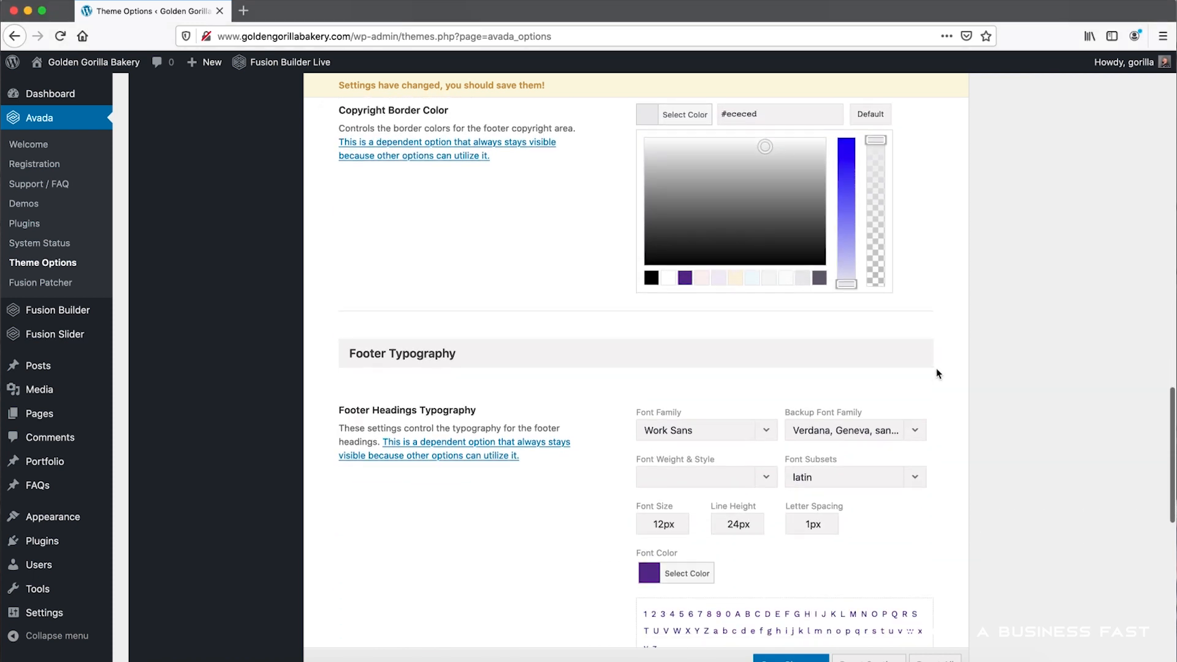
{"action": "scroll", "coordinate": [937, 373], "scroll_direction": "down", "scroll_amount": 3}
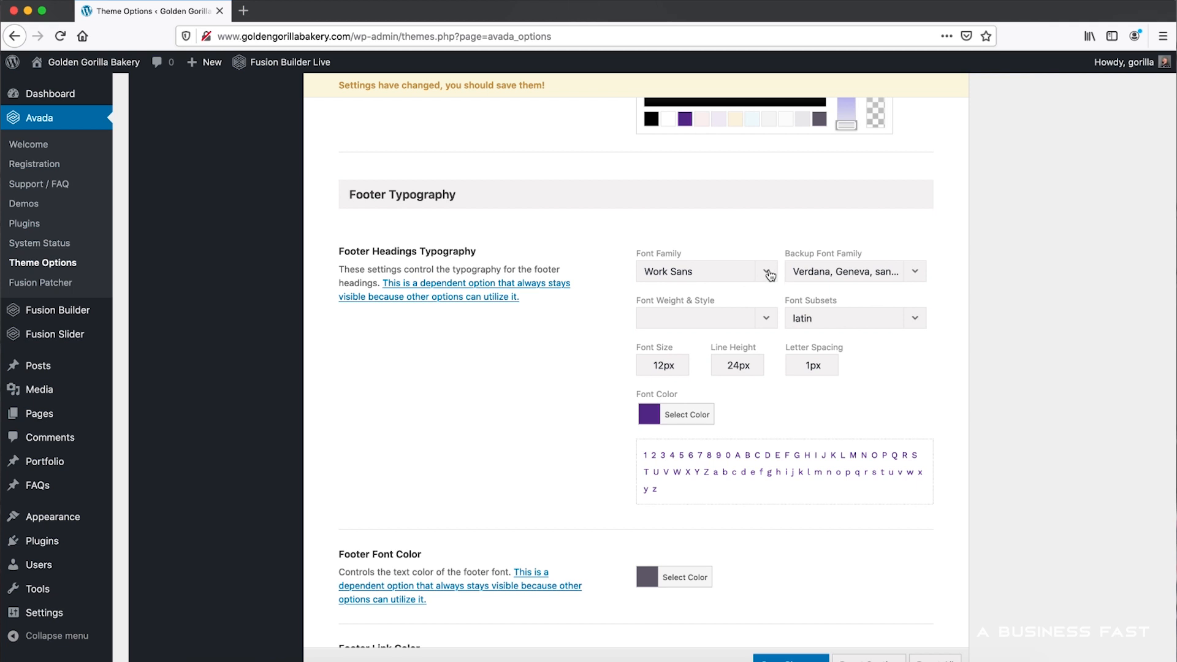
{"action": "left_click", "coordinate": [695, 416]}
{"action": "scroll", "coordinate": [696, 416], "scroll_direction": "down", "scroll_amount": 2}
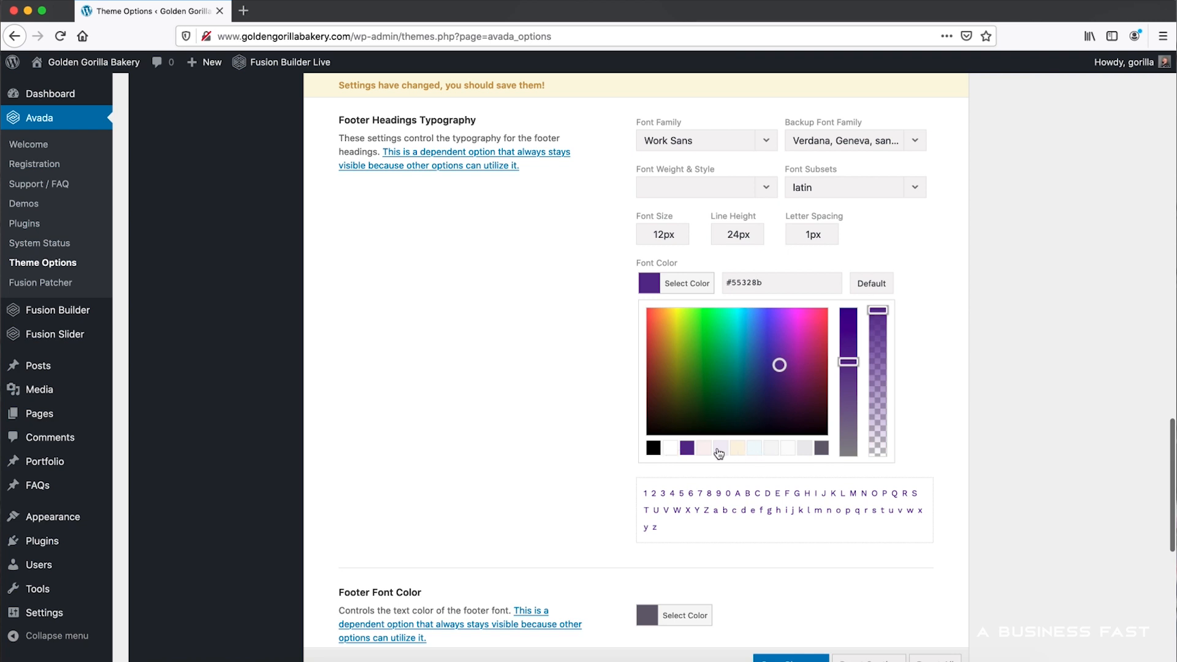
{"action": "left_click", "coordinate": [671, 449]}
{"action": "left_click", "coordinate": [604, 403]}
- Set the Footer Font Color to white (#ffffff)
{"action": "scroll", "coordinate": [604, 402], "scroll_direction": "down", "scroll_amount": 2}
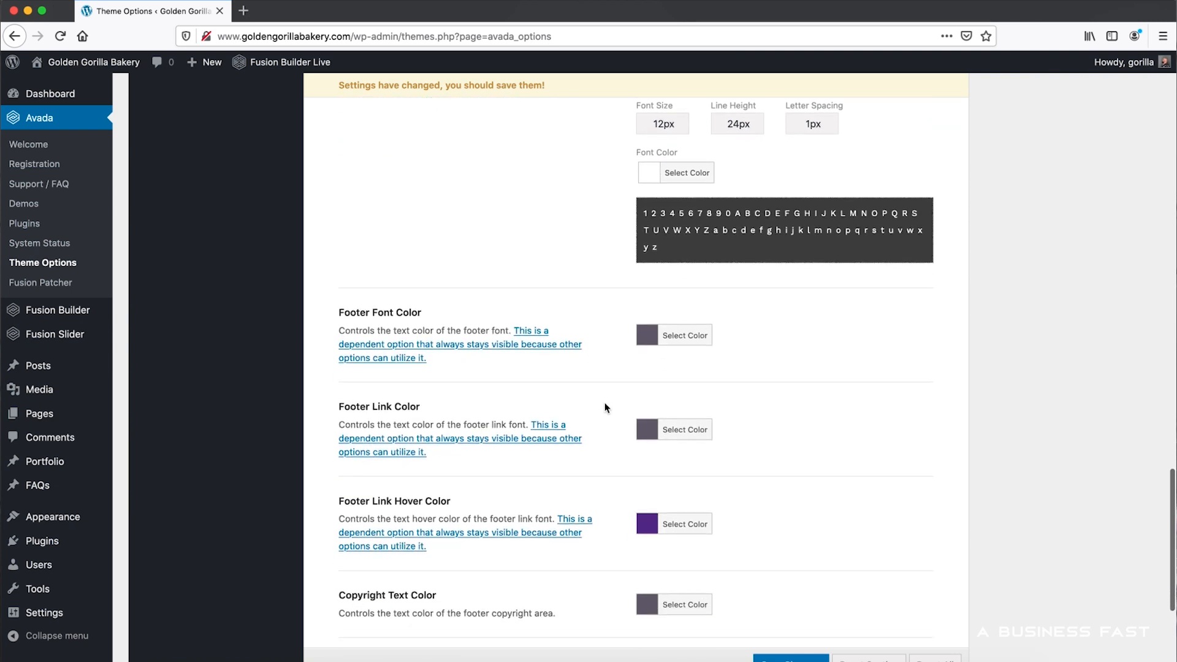
{"action": "scroll", "coordinate": [778, 329], "scroll_direction": "up", "scroll_amount": 3}
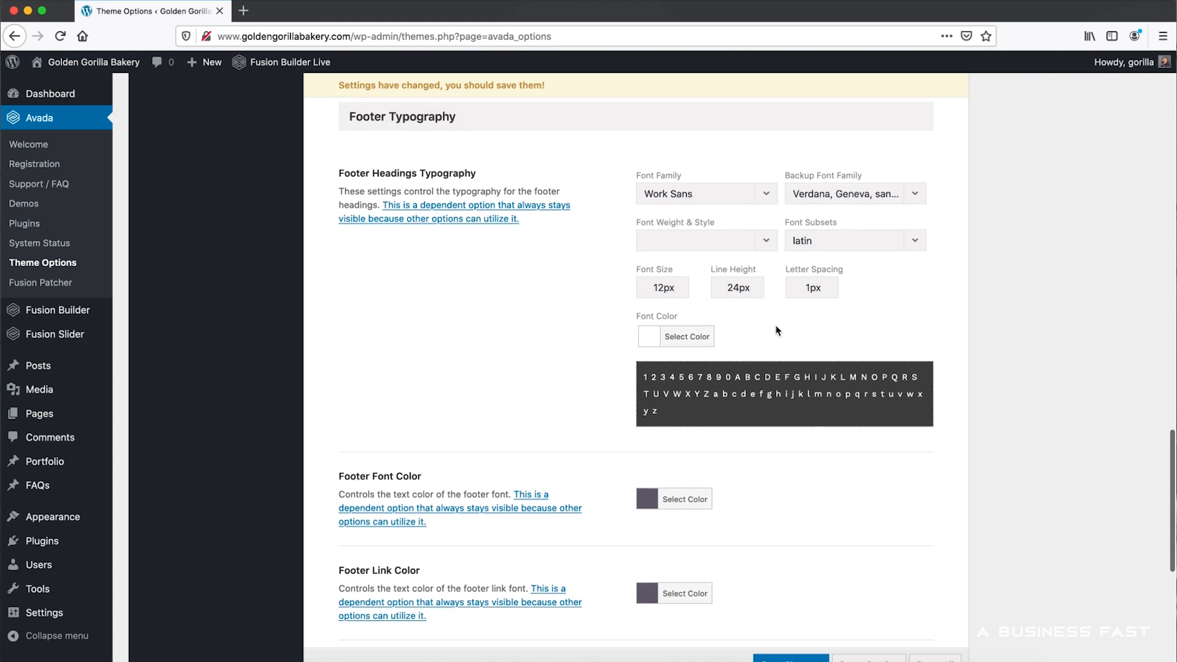
{"action": "scroll", "coordinate": [777, 330], "scroll_direction": "up", "scroll_amount": 1}
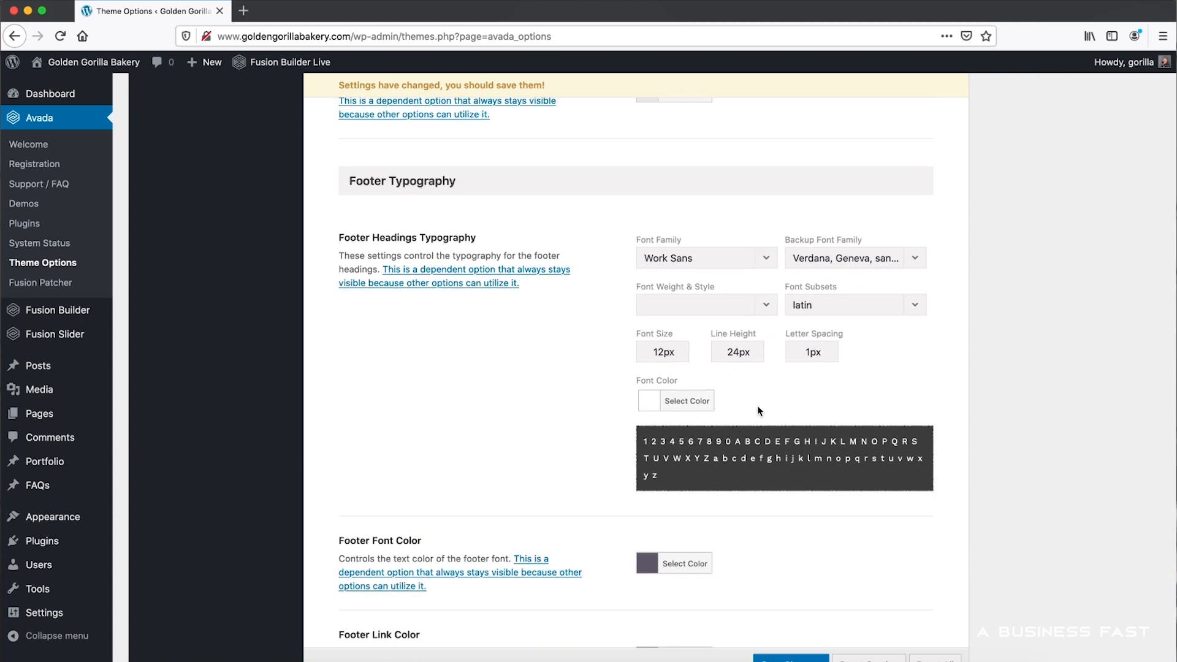
{"action": "scroll", "coordinate": [757, 406], "scroll_direction": "down", "scroll_amount": 3}
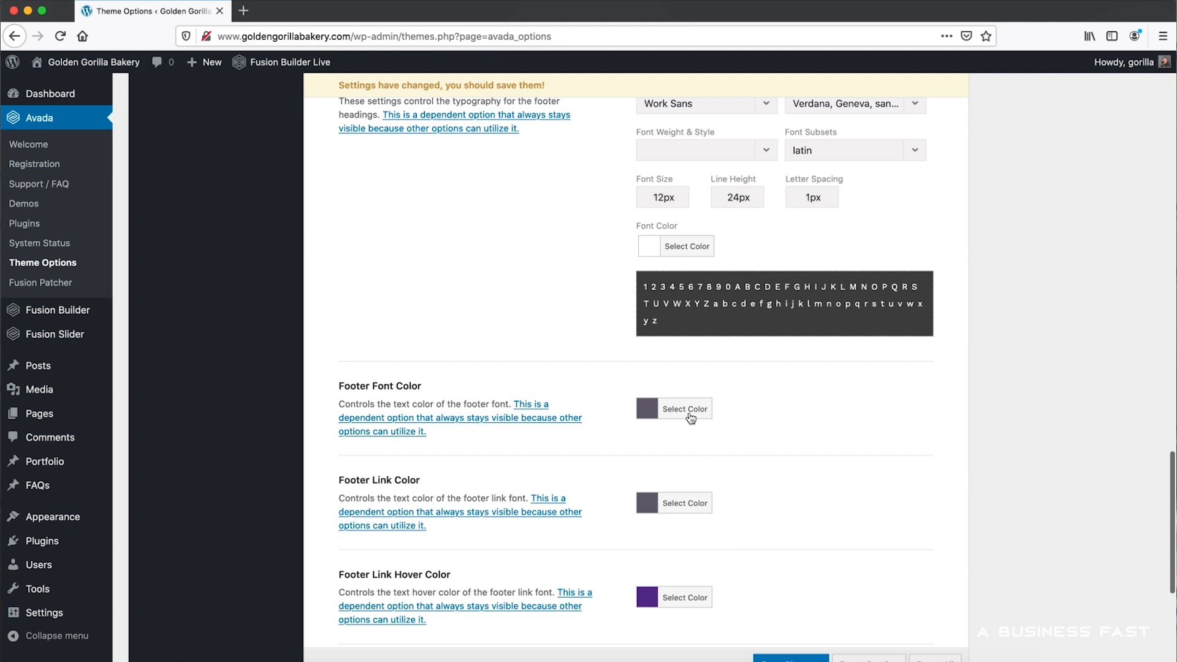
{"action": "left_click", "coordinate": [691, 418]}
{"action": "left_click", "coordinate": [668, 553]}
{"action": "scroll", "coordinate": [643, 525], "scroll_direction": "down", "scroll_amount": 1}
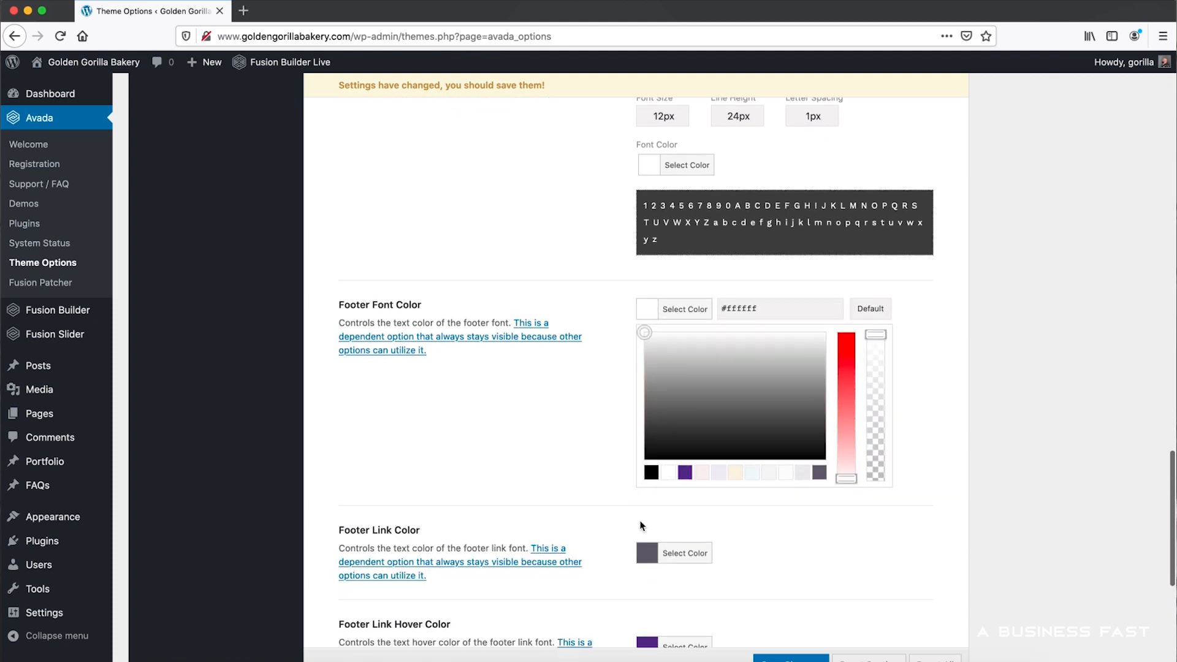
{"action": "left_click", "coordinate": [642, 526]}
- Switch to Adobe Photoshop CC 2019
{"action": "scroll", "coordinate": [668, 457], "scroll_direction": "down", "scroll_amount": 1}
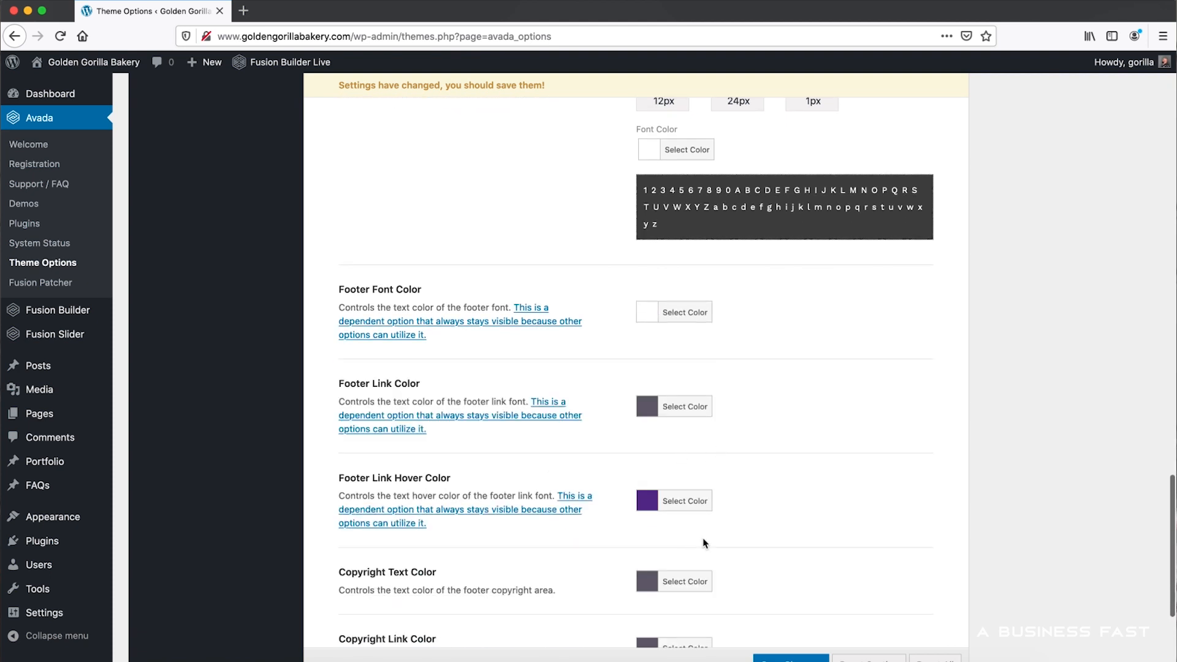
{"action": "left_click", "coordinate": [700, 660]}
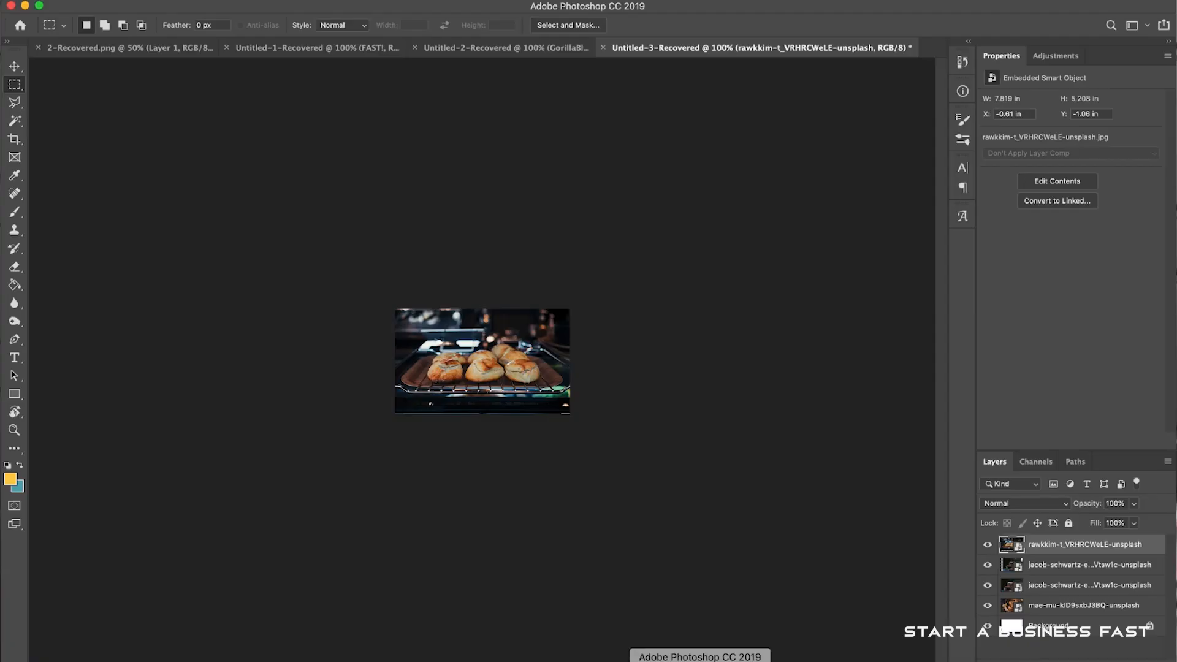
{"action": "left_click", "coordinate": [13, 482]}
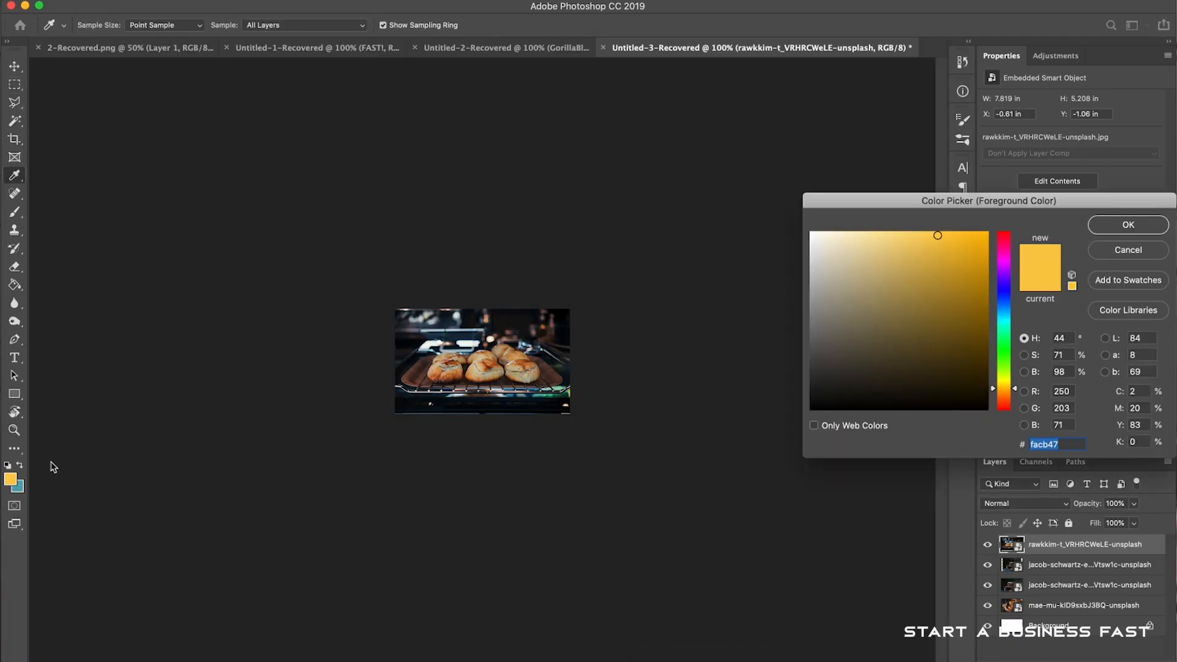
{"action": "left_click", "coordinate": [1142, 250]}
{"action": "key", "text": "m"}
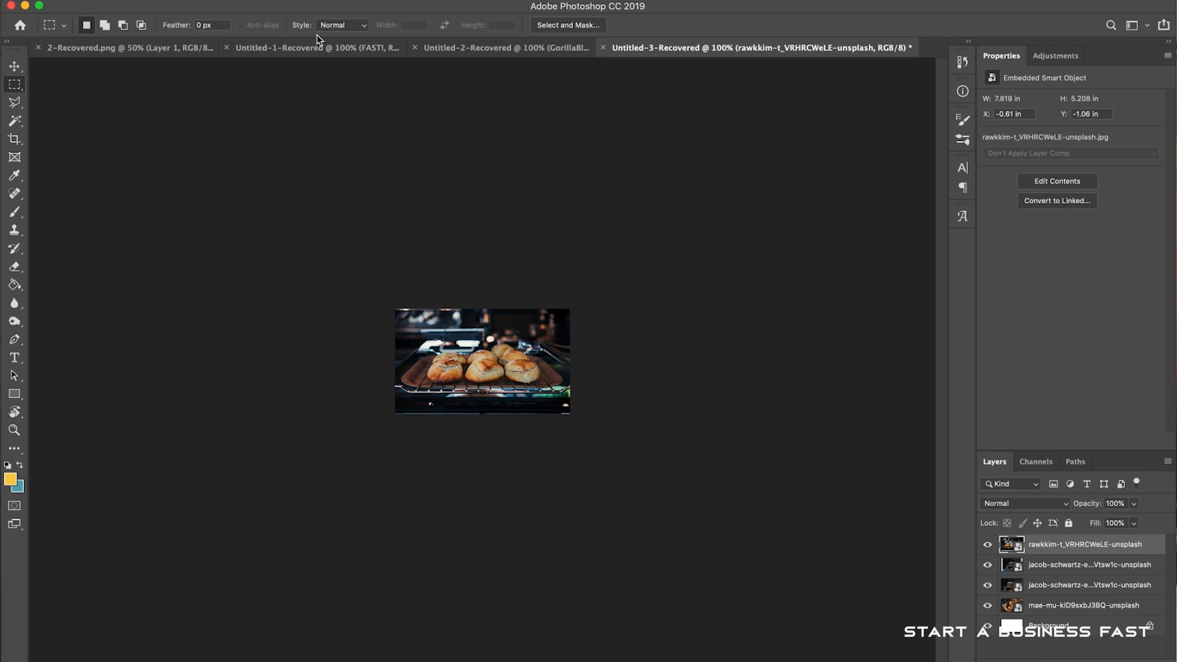
- Open golden-gorilla-bakery-logo-retina.png from the Logos - Gorilla folder
{"action": "left_click", "coordinate": [129, 0]}
{"action": "left_click", "coordinate": [140, 19]}
{"action": "left_click", "coordinate": [597, 105]}
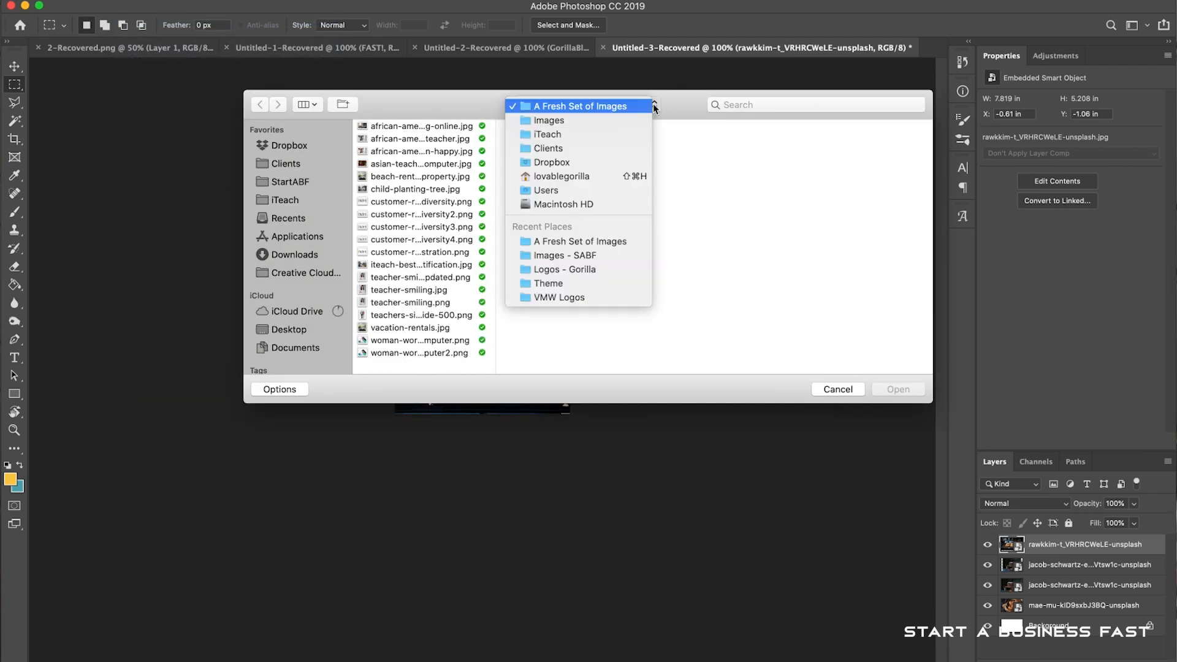
{"action": "left_click", "coordinate": [602, 270]}
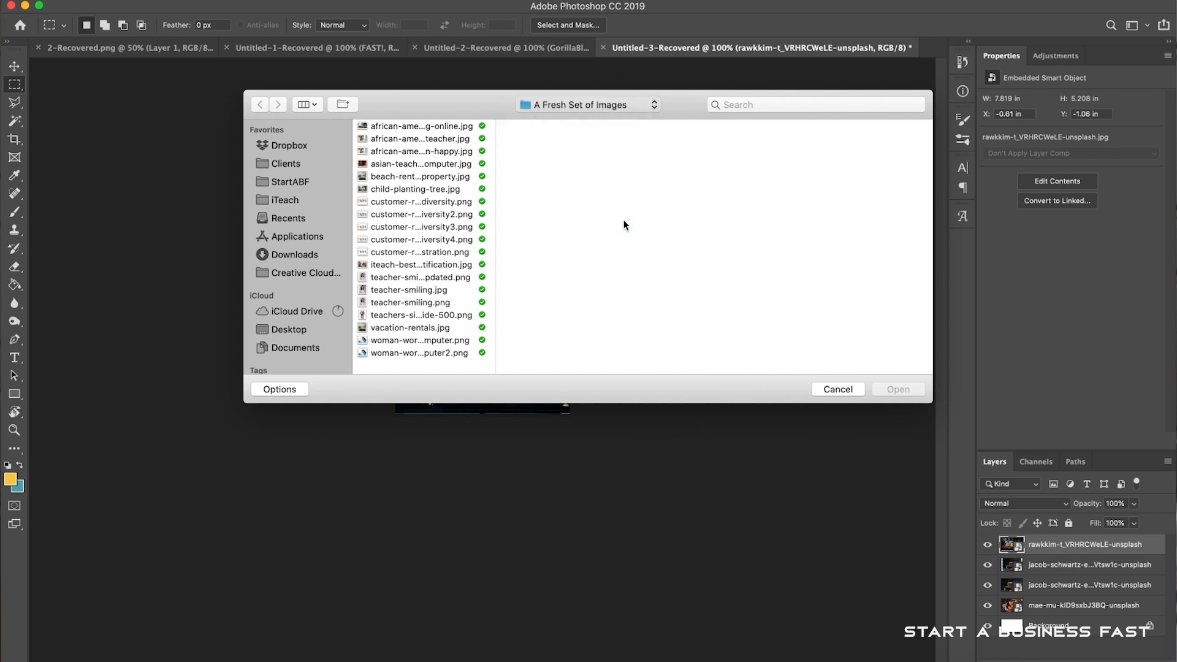
{"action": "left_click", "coordinate": [569, 128]}
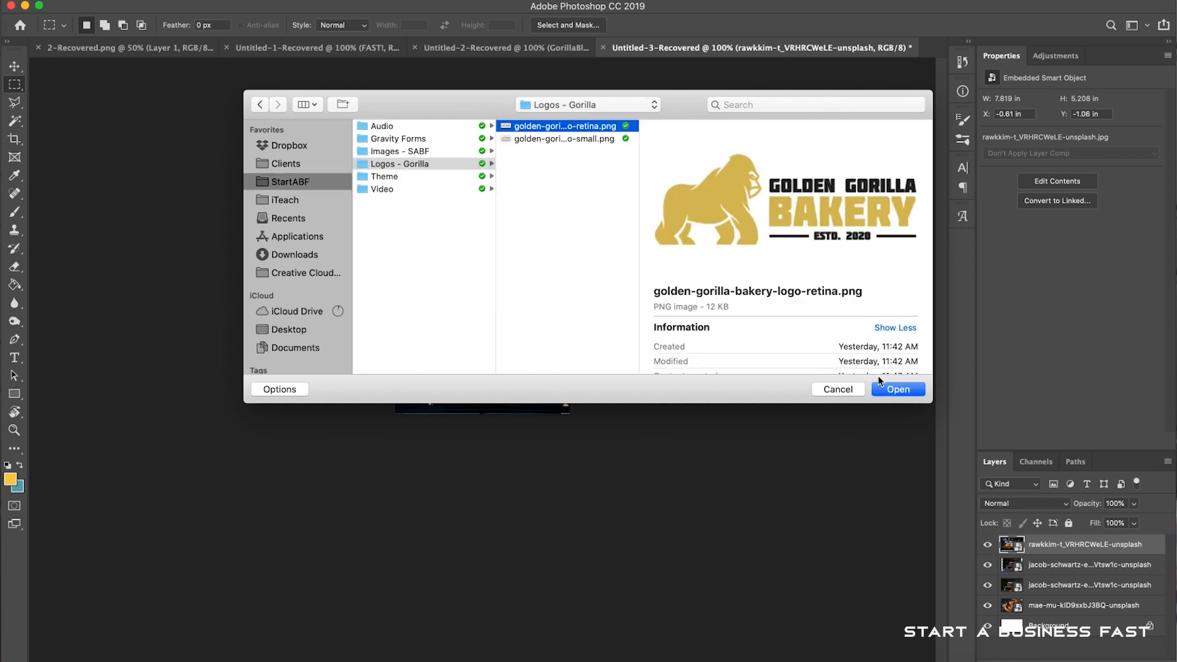
{"action": "left_click", "coordinate": [897, 390]}
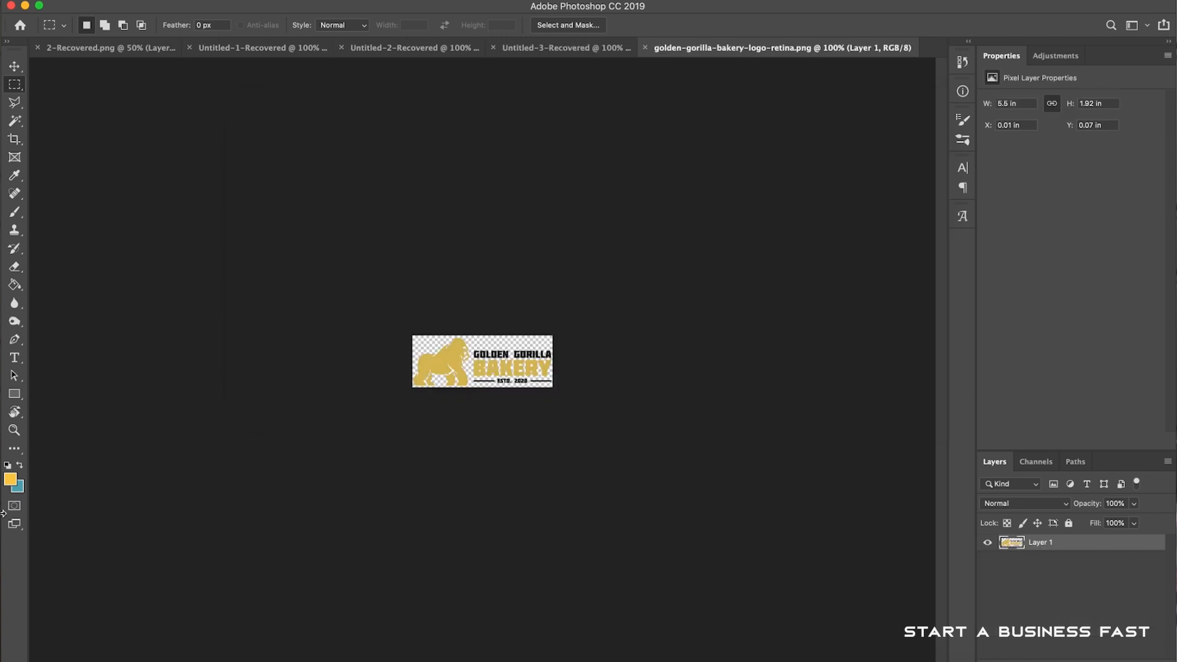
- Set the foreground color to the gold #d9bc5a sampled from the gorilla in the logo
{"action": "left_click", "coordinate": [10, 479]}
{"action": "left_click", "coordinate": [432, 360]}
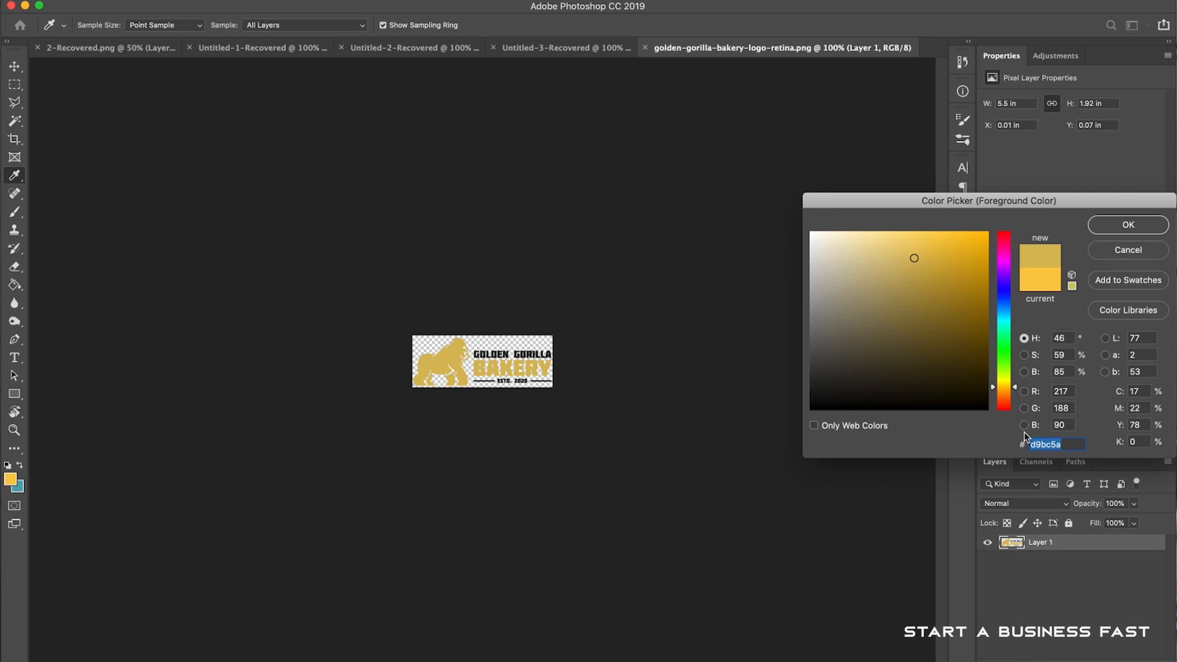
{"action": "left_click", "coordinate": [1132, 226]}
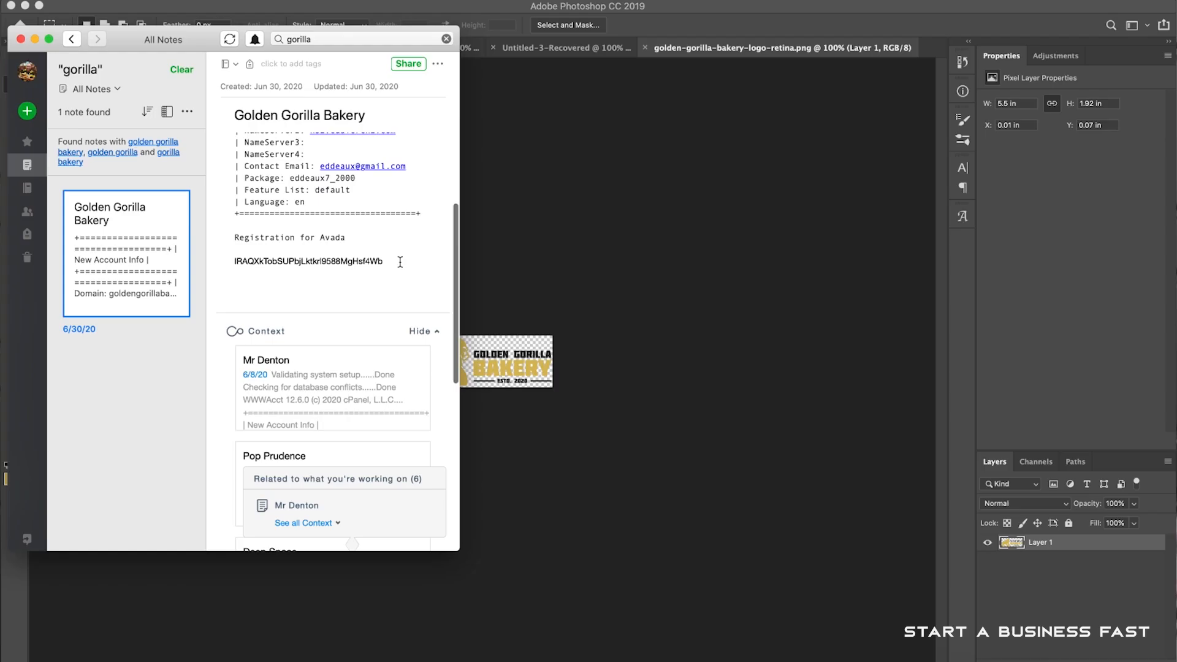
- Add the line "Golden Gorilla Gold: #d9bc5a" below the Avada registration entry in the Golden Gorilla Bakery note
{"action": "key", "text": "Return"}
{"action": "key", "text": "Return"}
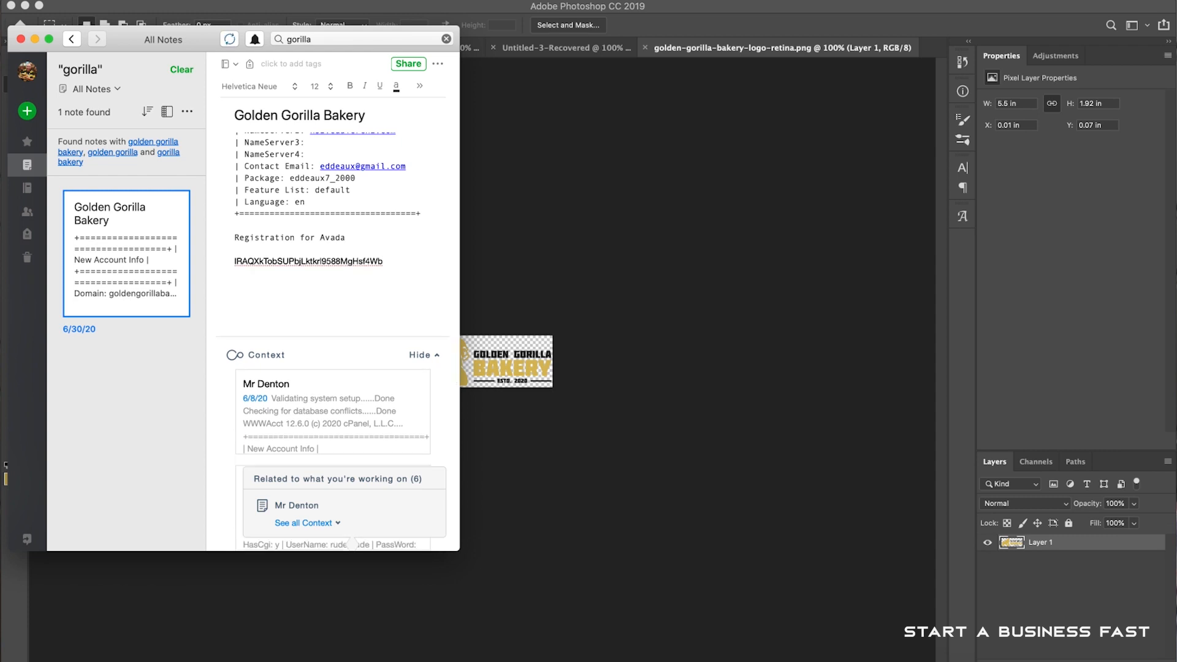
{"action": "type", "text": "Golden Gorilla Gold: #"}
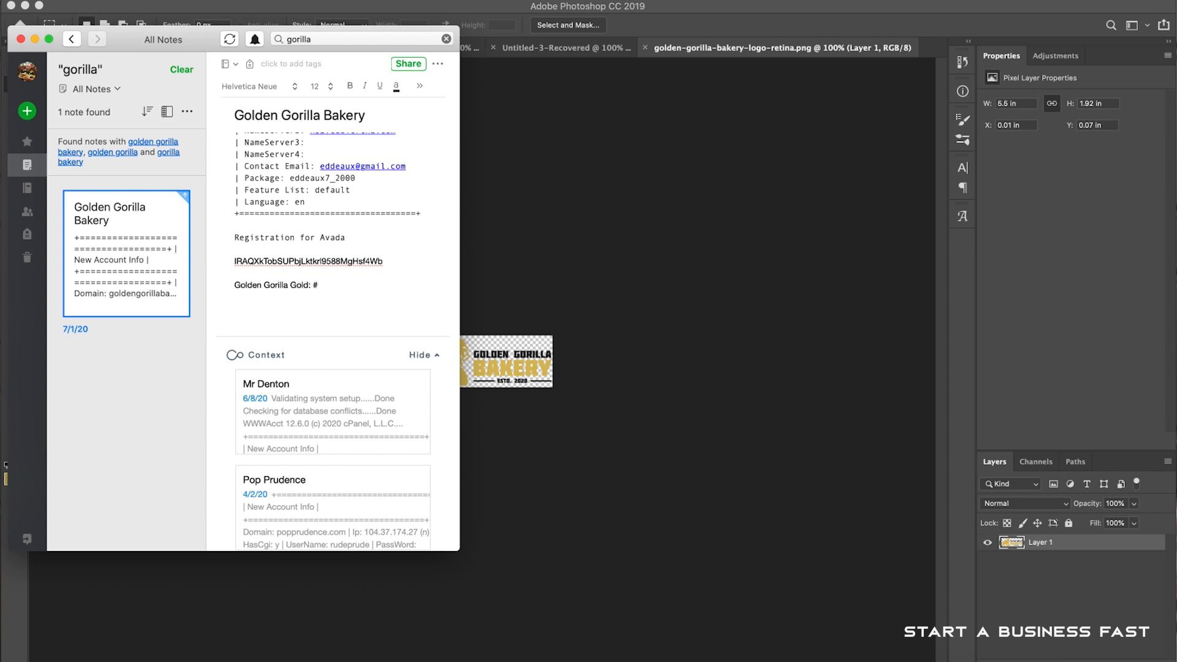
{"action": "type", "text": "d9bc5a"}
- Switch to Firefox and set the Footer Link Color to the gold #d9bc5a
{"action": "left_click", "coordinate": [401, 661]}
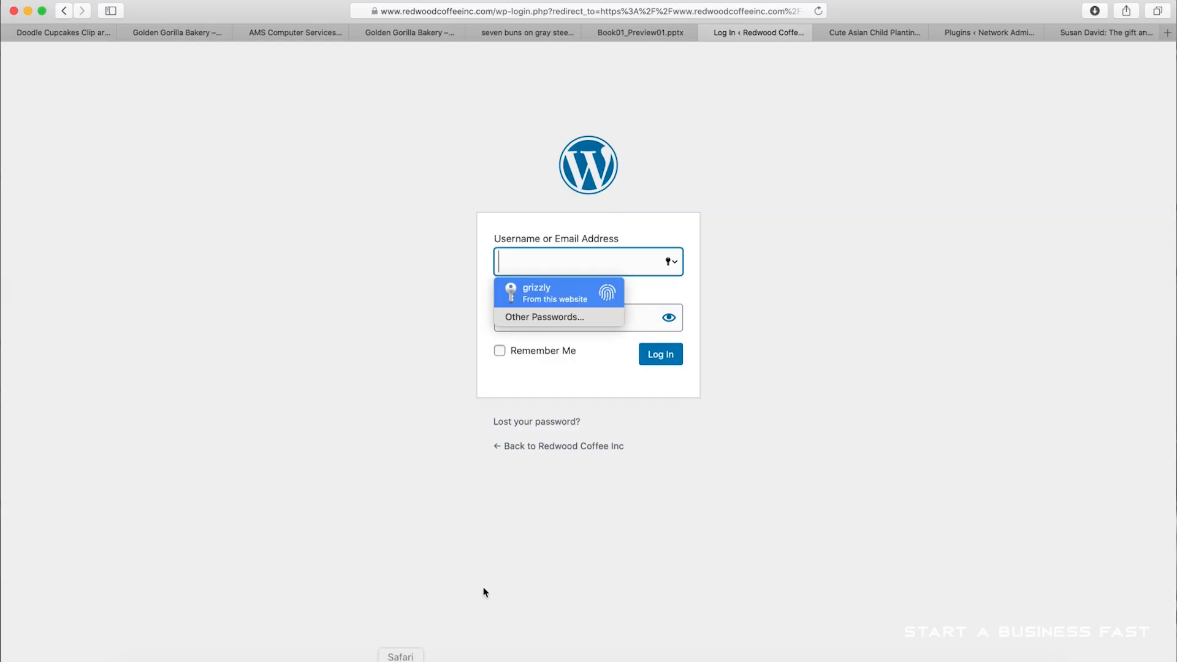
{"action": "left_click", "coordinate": [432, 660]}
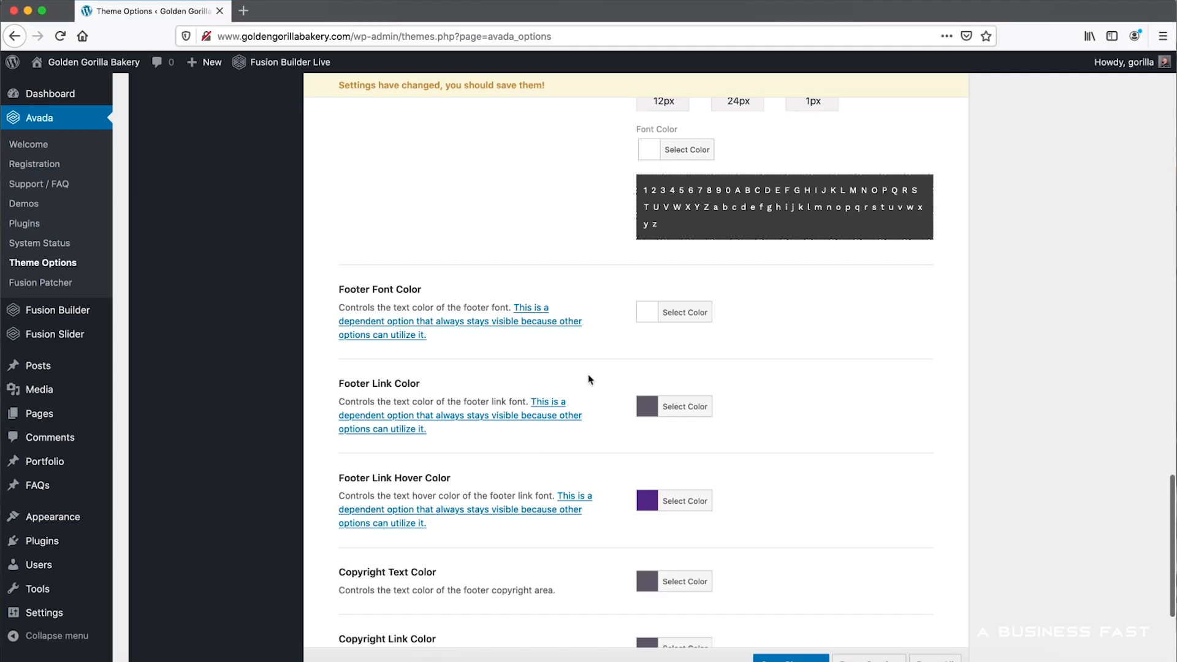
{"action": "scroll", "coordinate": [605, 425], "scroll_direction": "down", "scroll_amount": 1}
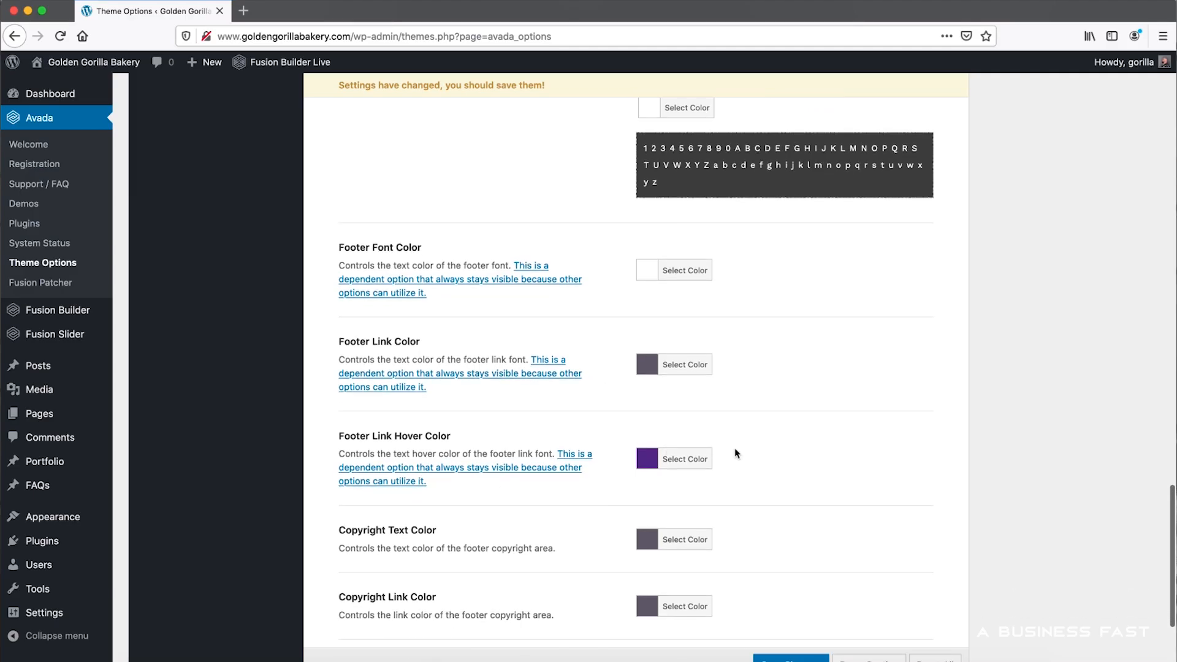
{"action": "left_click", "coordinate": [686, 364]}
{"action": "key", "text": "BackSpace"}
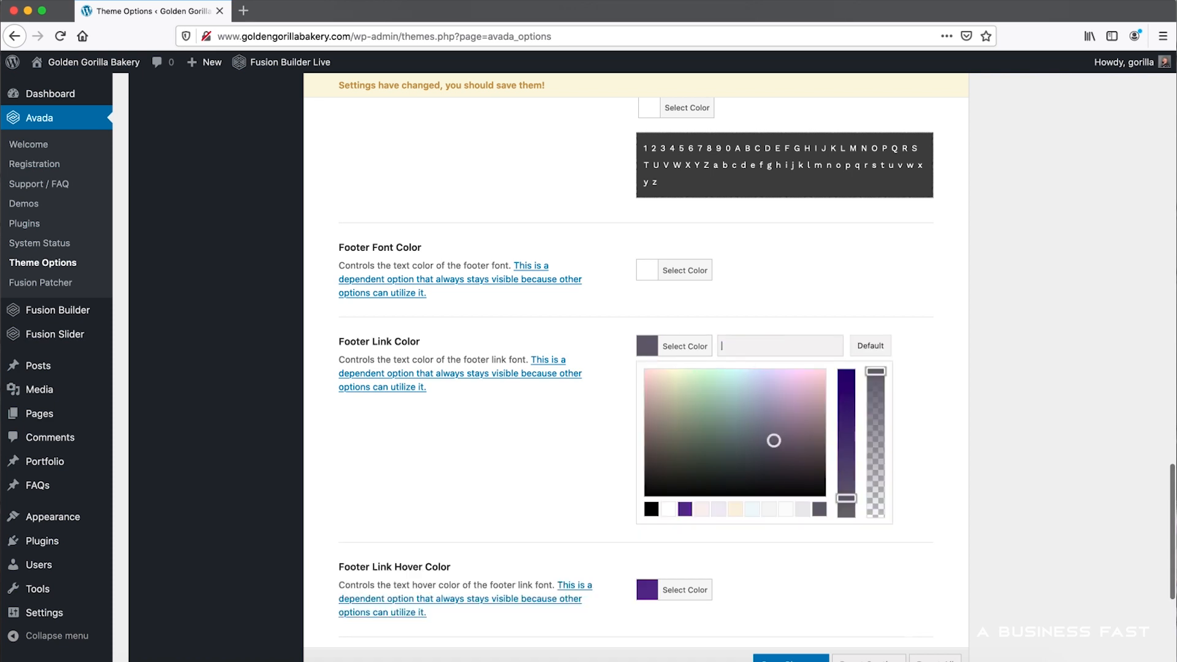
{"action": "type", "text": "#d9bc5a"}
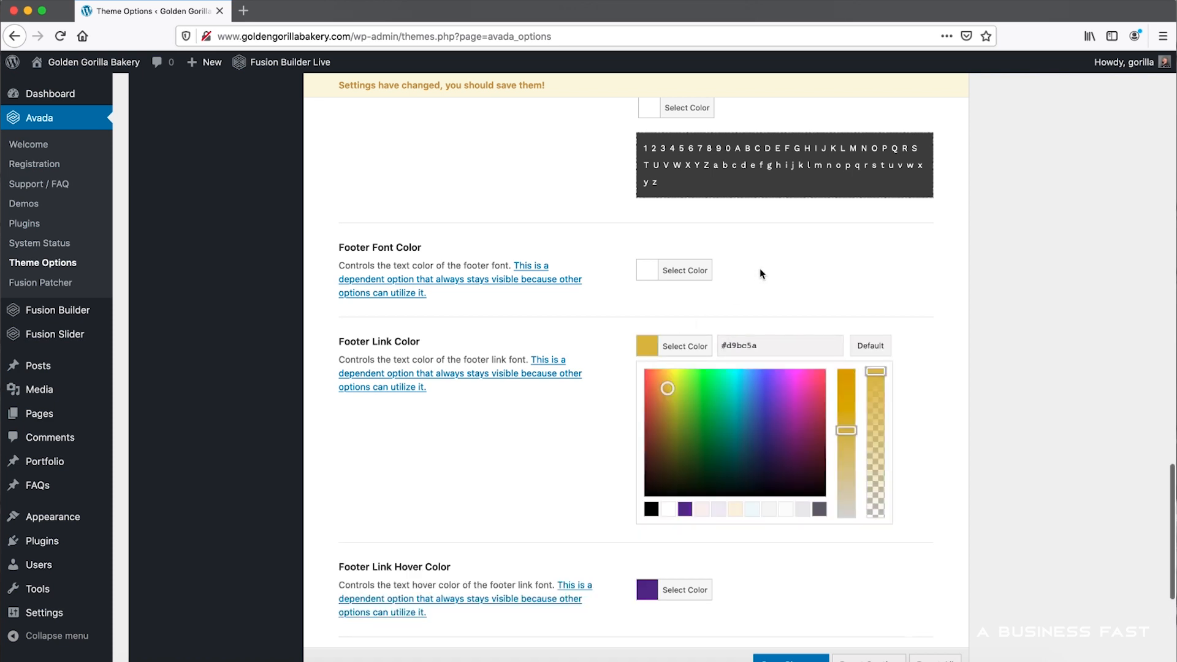
- Set the font color of the Footer Headings Typography to the gold #d9bc5a
{"action": "scroll", "coordinate": [757, 274], "scroll_direction": "up", "scroll_amount": 3}
{"action": "scroll", "coordinate": [735, 175], "scroll_direction": "up", "scroll_amount": 1}
{"action": "scroll", "coordinate": [736, 175], "scroll_direction": "up", "scroll_amount": 1}
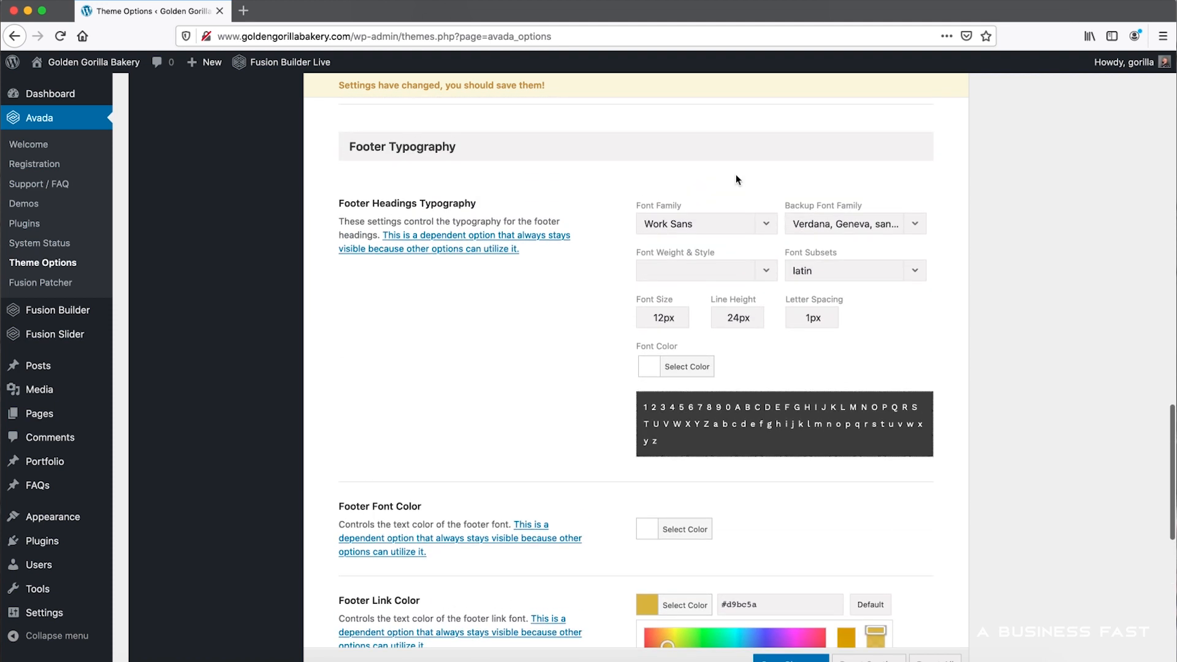
{"action": "left_click", "coordinate": [686, 367]}
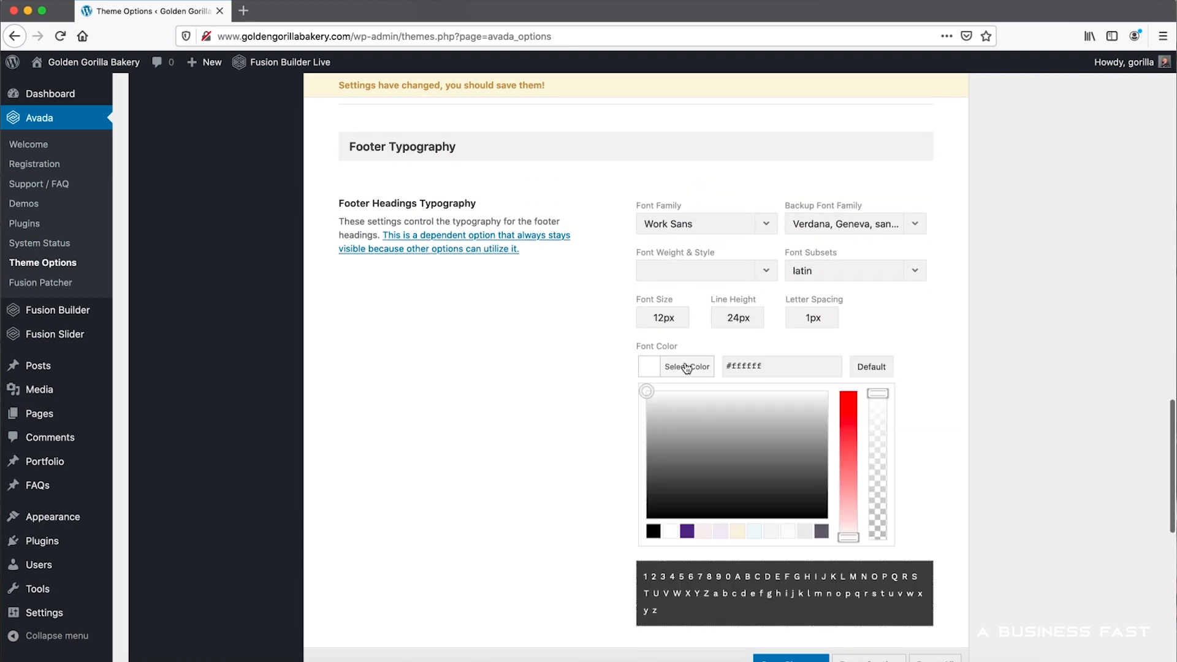
{"action": "triple_click", "coordinate": [772, 367]}
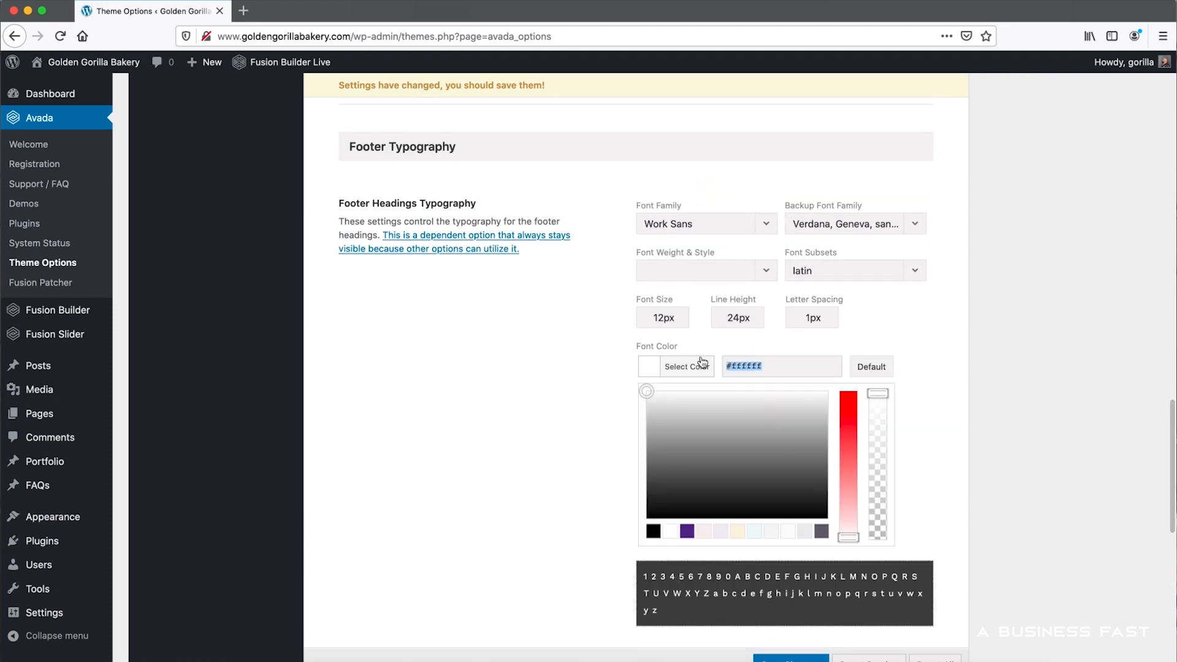
{"action": "key", "text": "super+v"}
{"action": "left_click", "coordinate": [575, 329]}
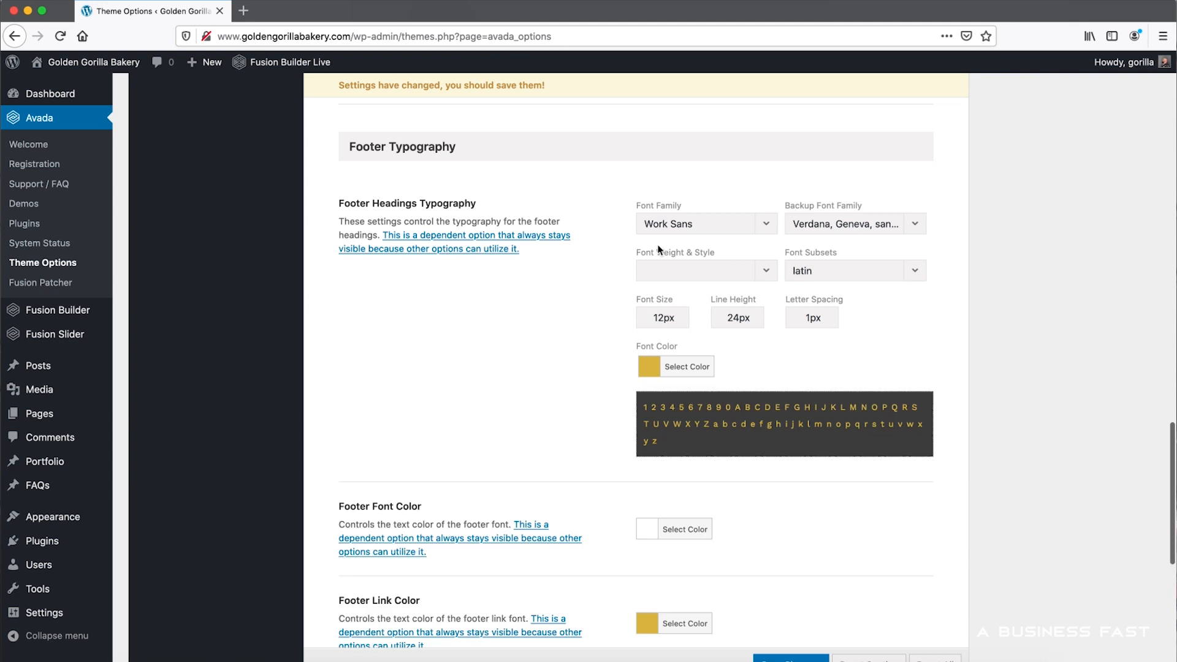
- Try to change the footer headings' font family to Oswald
{"action": "left_click", "coordinate": [763, 225]}
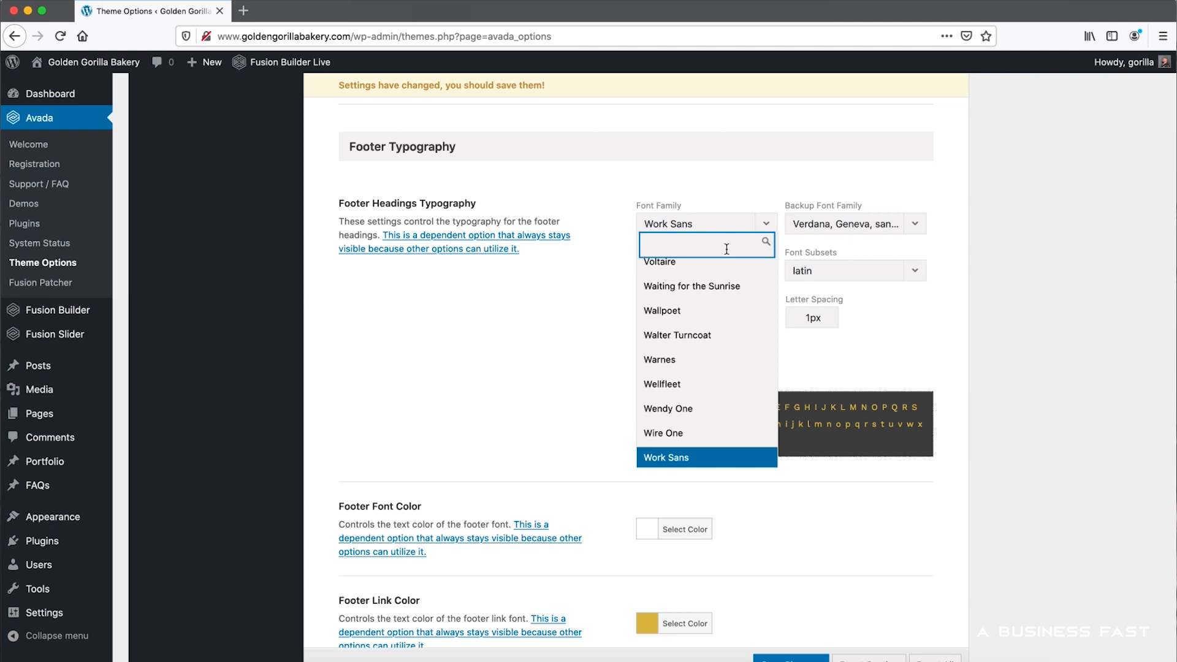
{"action": "type", "text": "Oswald"}
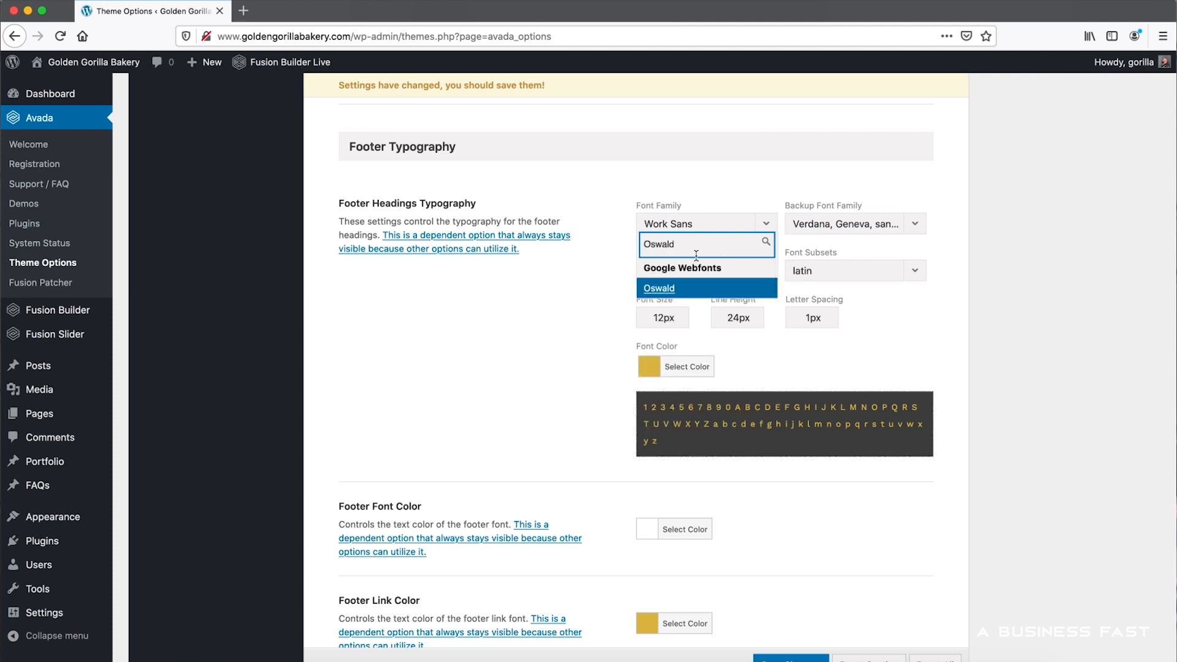
{"action": "left_click", "coordinate": [699, 287]}
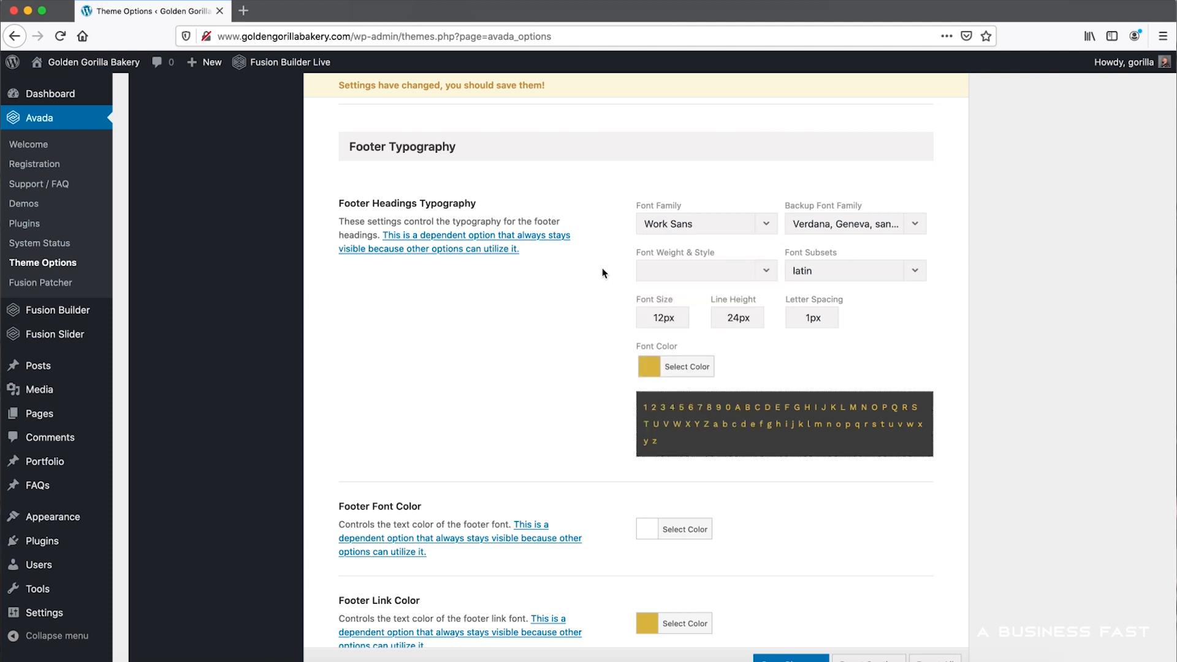
- Set the footer headings' font weight and style to Normal 400
{"action": "left_click", "coordinate": [766, 272]}
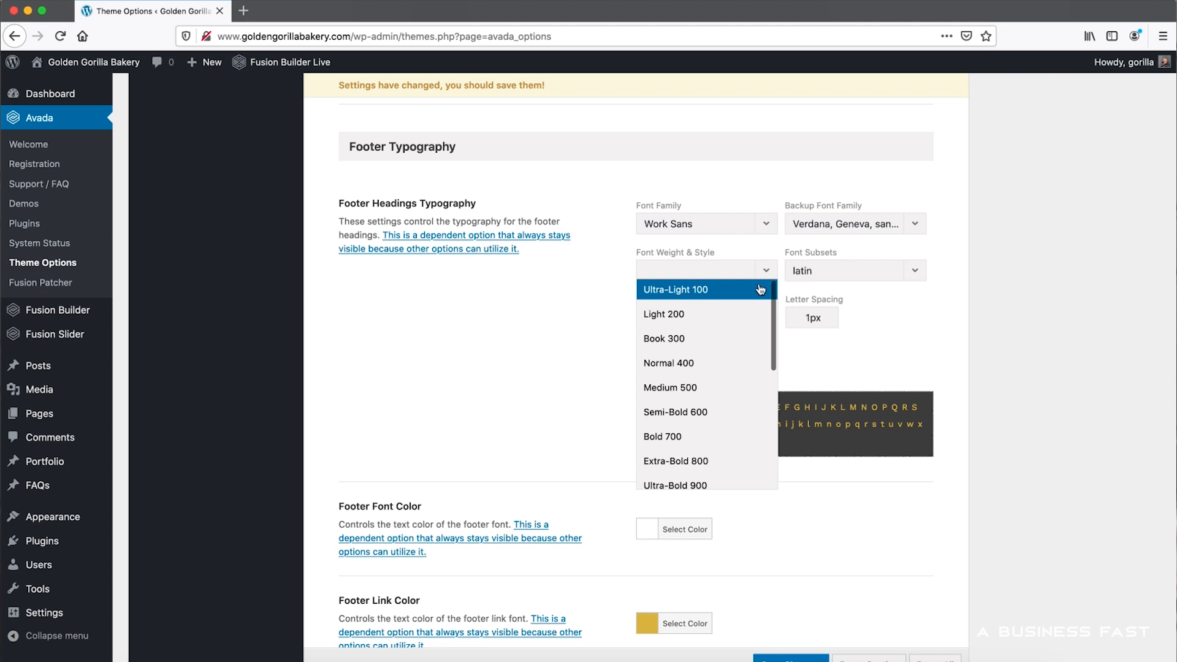
{"action": "left_click", "coordinate": [707, 364]}
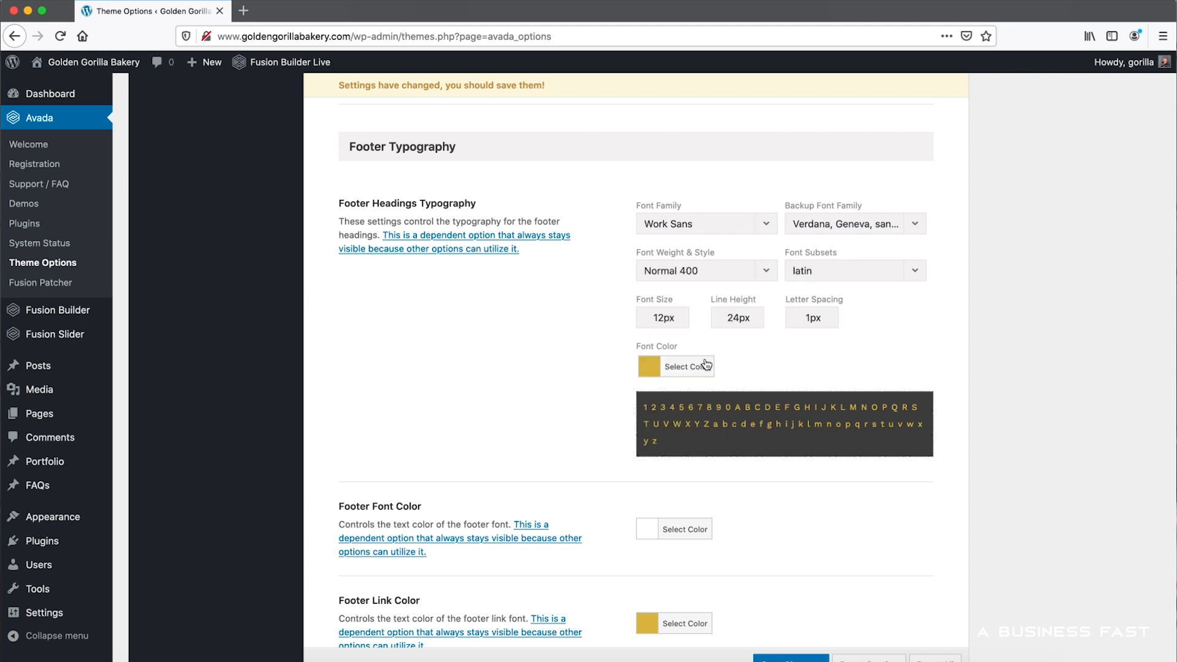
- Set the Footer Link Hover Color to the preset cream #faf3e3
{"action": "scroll", "coordinate": [598, 357], "scroll_direction": "down", "scroll_amount": 10}
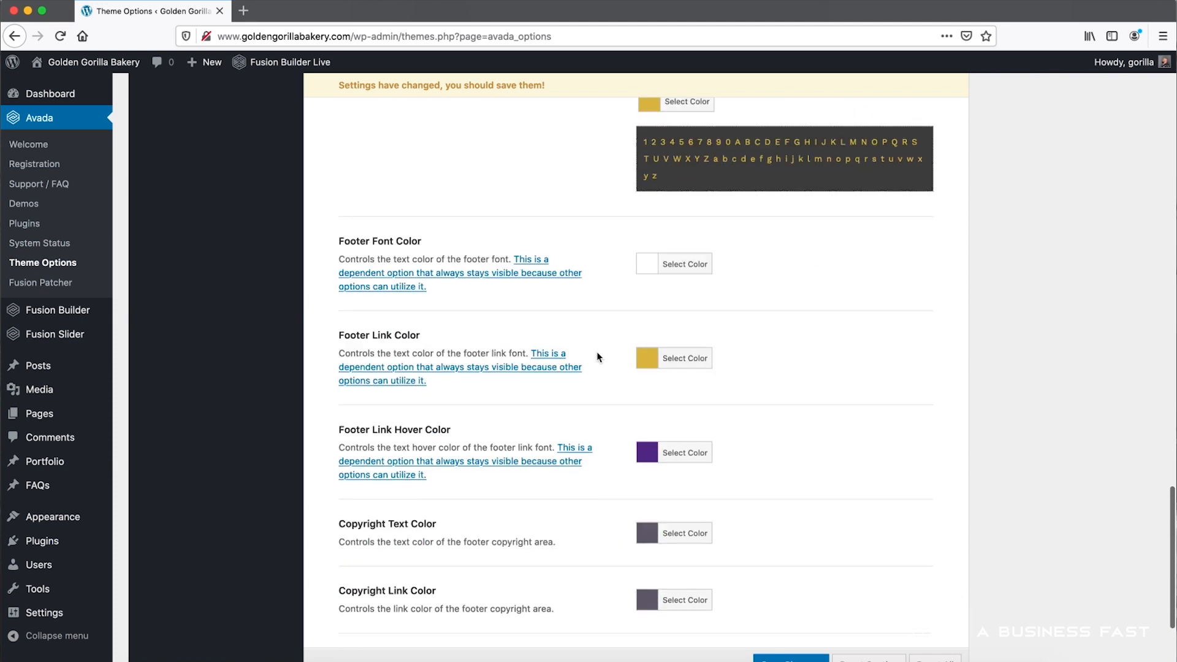
{"action": "left_click", "coordinate": [711, 325]}
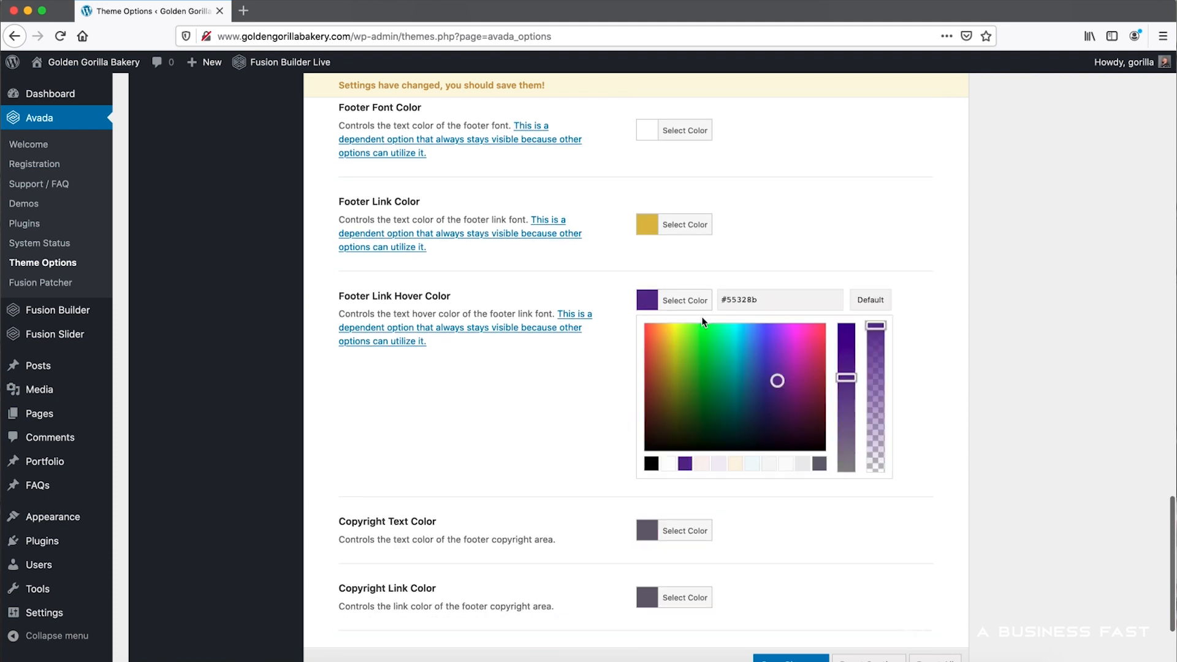
{"action": "left_click", "coordinate": [734, 464]}
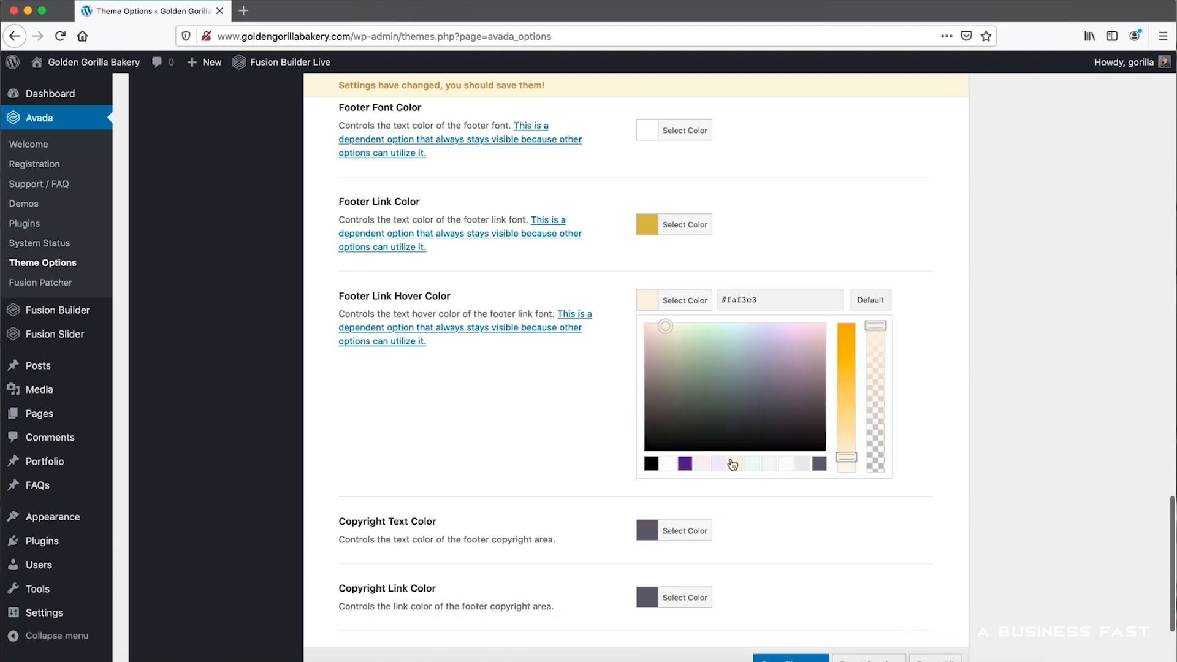
{"action": "left_click", "coordinate": [736, 243]}
- Set the Copyright Text Color to the preset white
{"action": "scroll", "coordinate": [750, 243], "scroll_direction": "down", "scroll_amount": 2}
{"action": "left_click", "coordinate": [674, 318]}
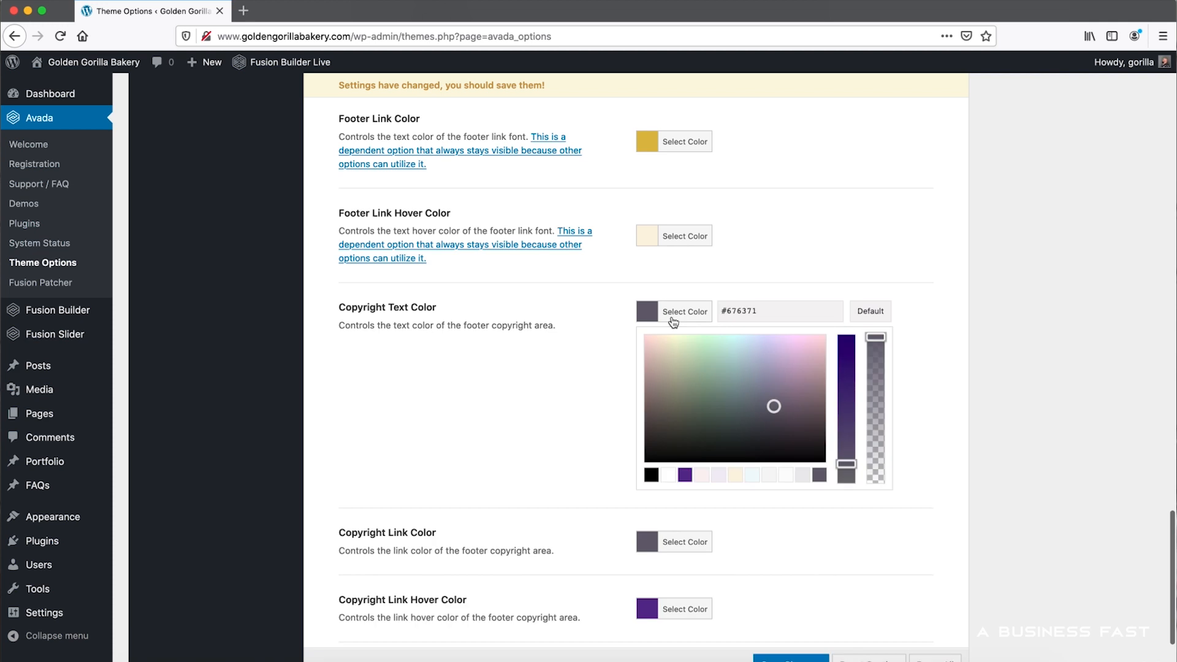
{"action": "left_click", "coordinate": [669, 475]}
{"action": "left_click", "coordinate": [588, 434]}
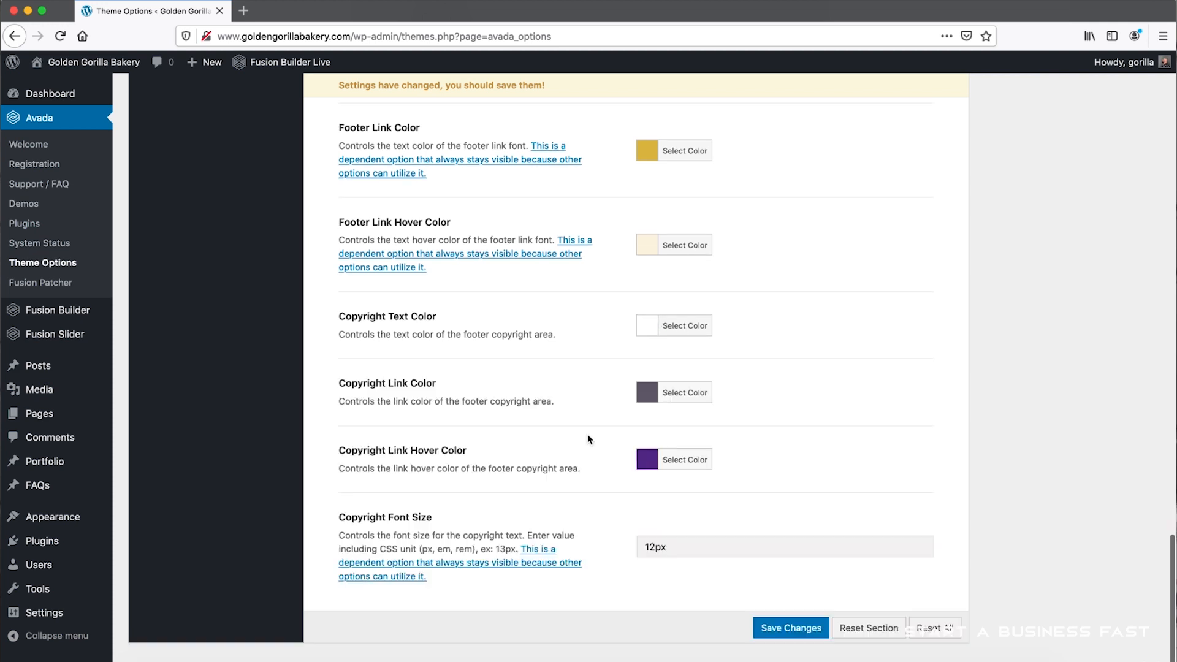
- Set the Copyright Link Color to the gold #d9bc5a
{"action": "left_click", "coordinate": [682, 397]}
{"action": "left_click_drag", "start_coordinate": [766, 388], "coordinate": [672, 383]}
{"action": "key", "text": "ctrl+v"}
{"action": "left_click", "coordinate": [756, 298]}
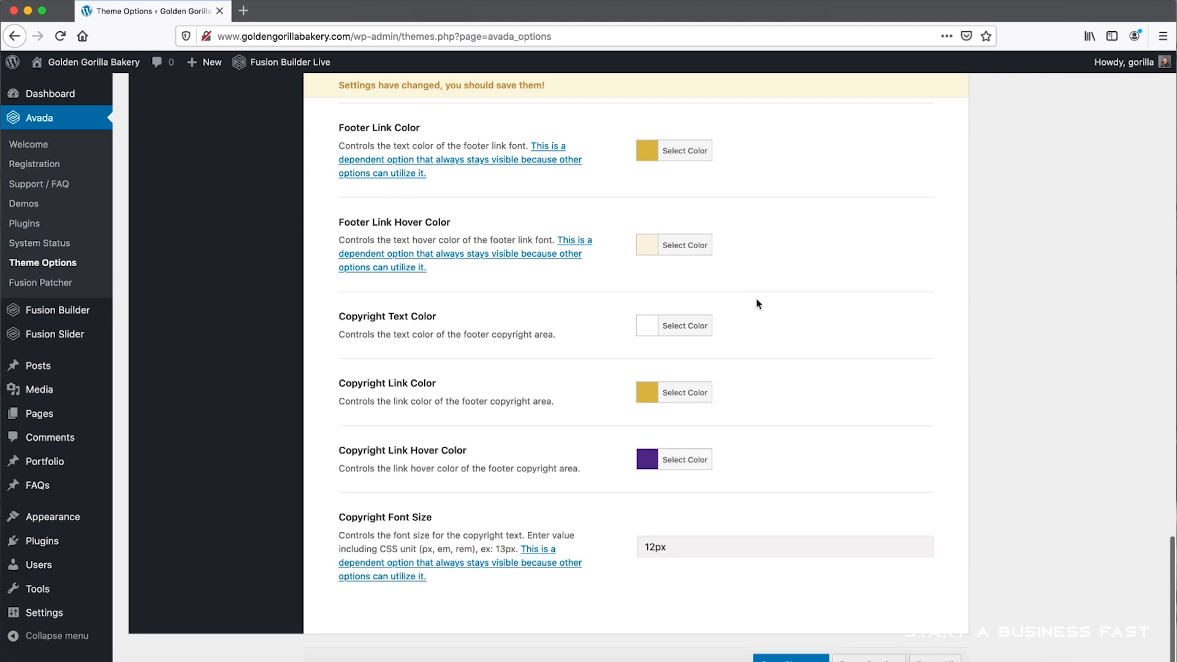
- Set the Copyright Link Hover Color to the preset cream #faf3e3
{"action": "left_click", "coordinate": [672, 461]}
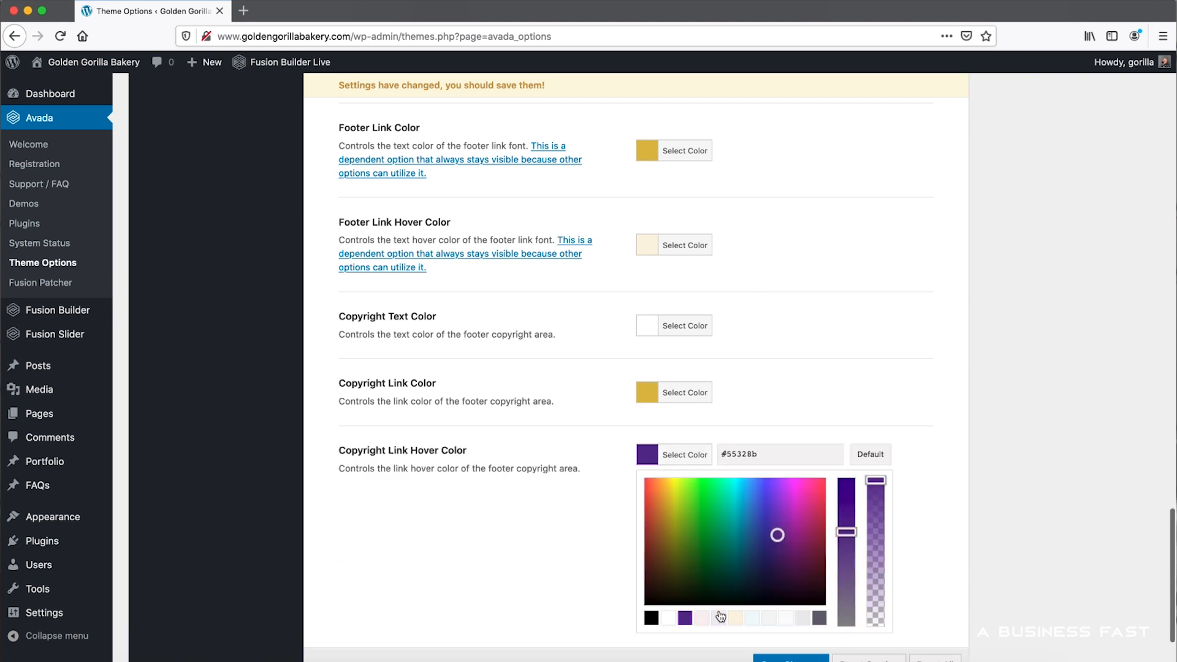
{"action": "left_click", "coordinate": [735, 619]}
{"action": "left_click", "coordinate": [857, 374]}
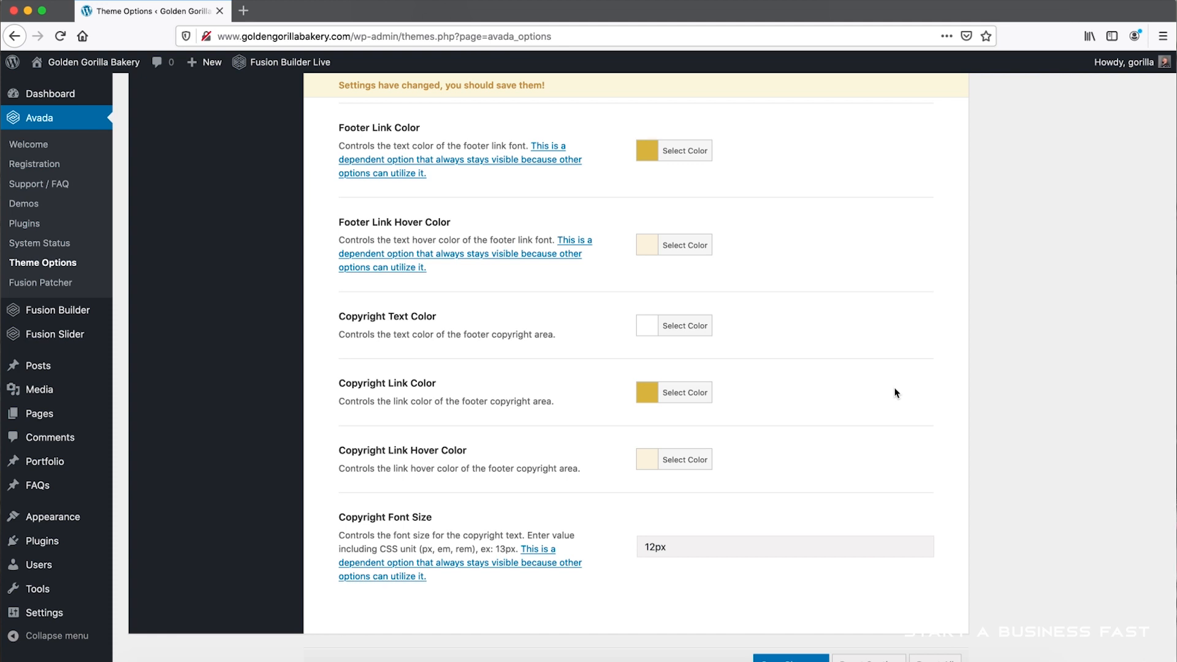
{"action": "left_click", "coordinate": [696, 460]}
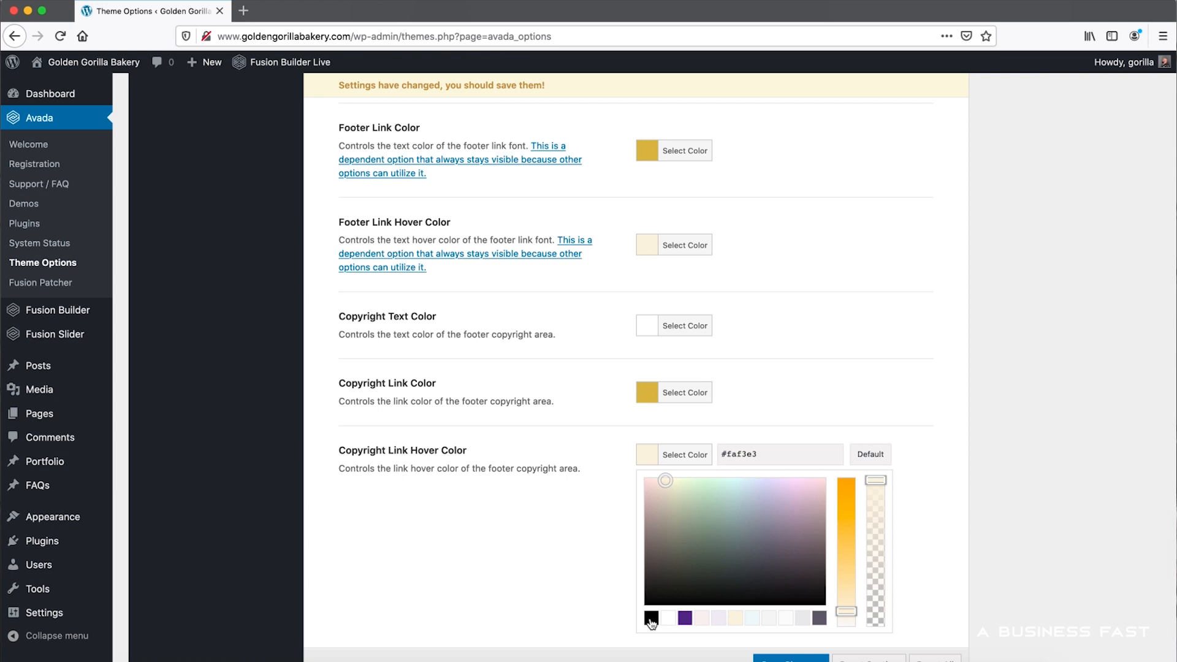
{"action": "left_click", "coordinate": [780, 375]}
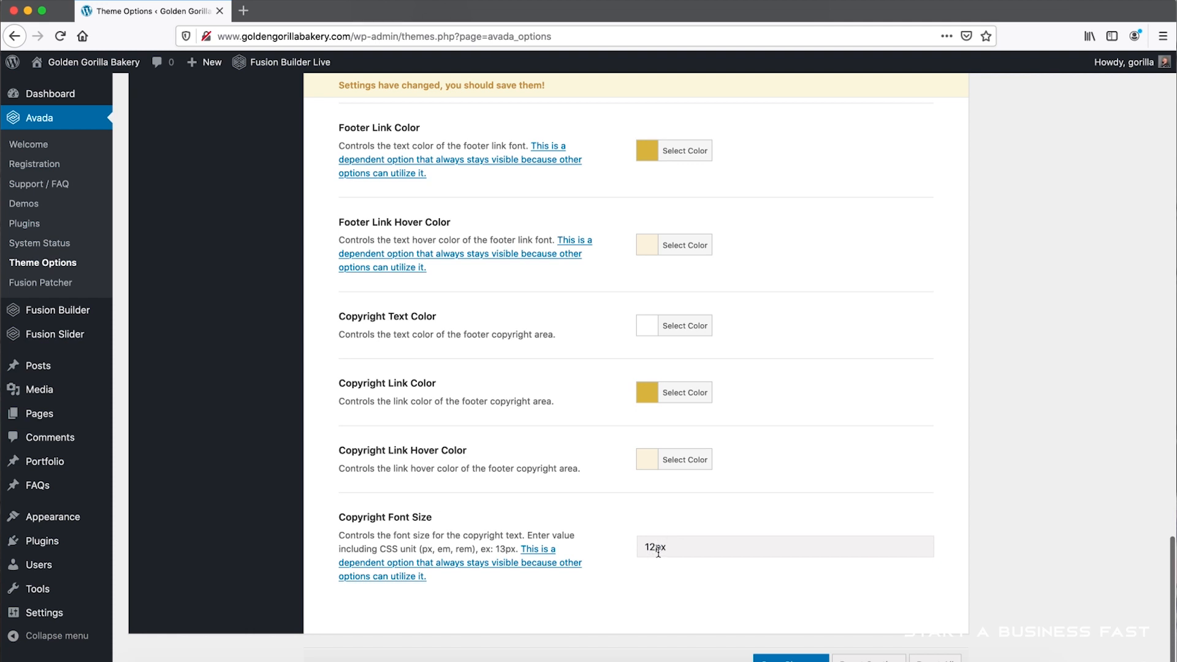
- Save the changed footer settings in the theme options
{"action": "scroll", "coordinate": [733, 500], "scroll_direction": "up", "scroll_amount": 10}
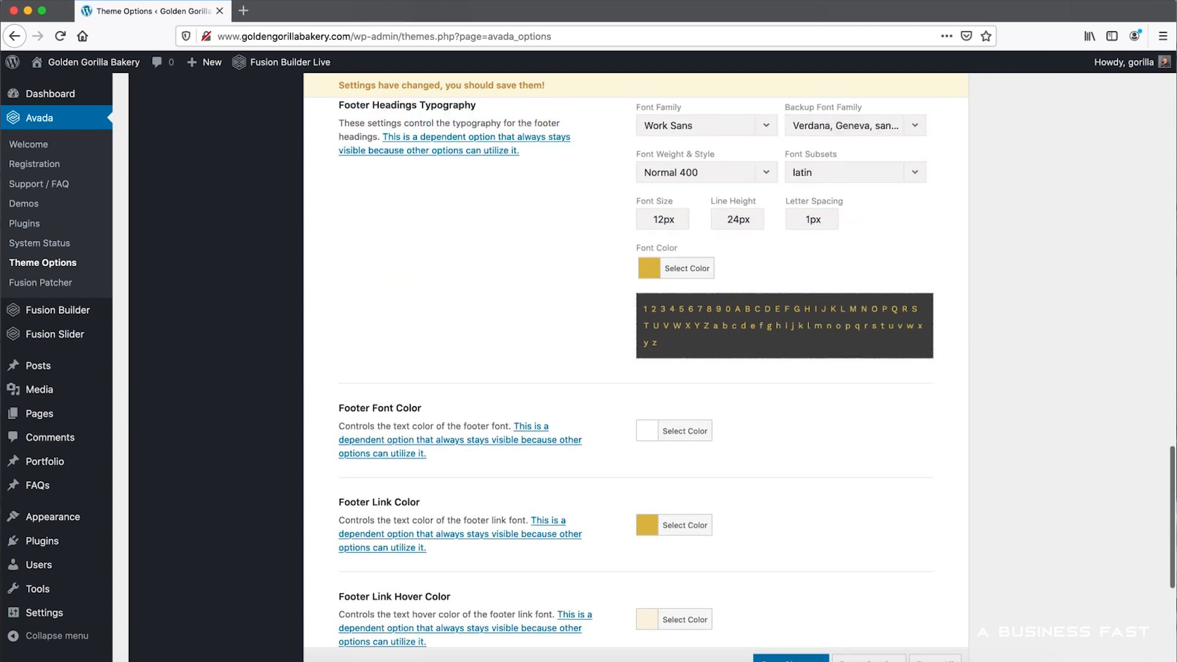
{"action": "left_click", "coordinate": [791, 659]}
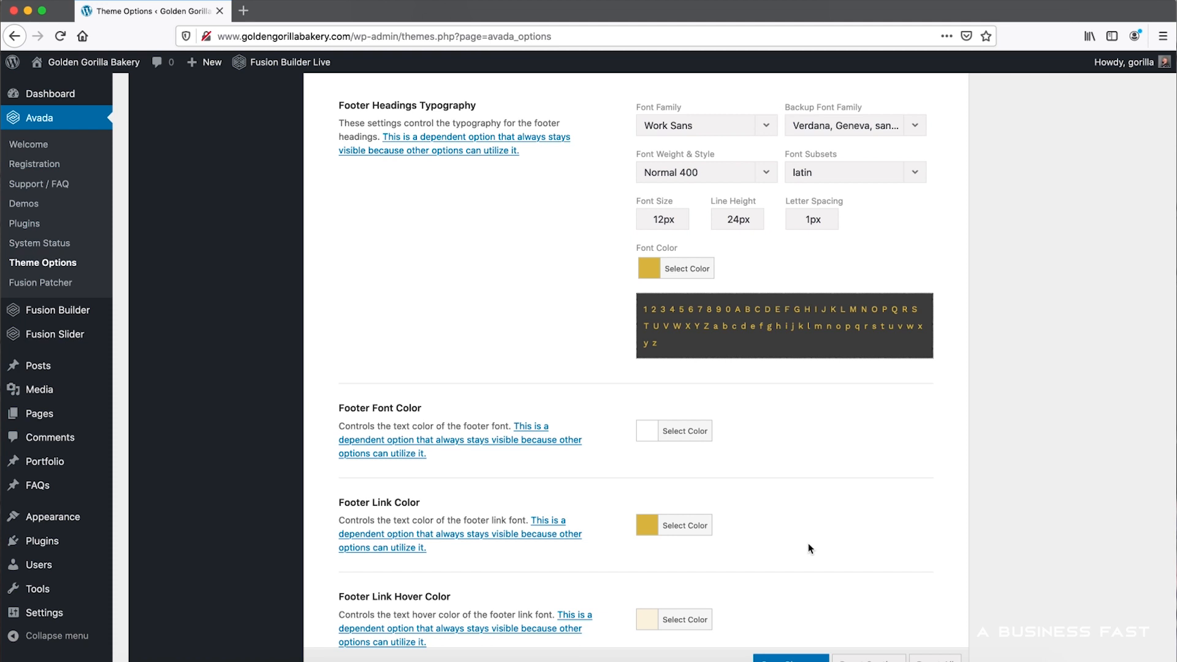
{"action": "scroll", "coordinate": [291, 472], "scroll_direction": "down", "scroll_amount": 1}
- Open the Widgets page and examine the Footer Widget and Sliding Bar Widget areas
{"action": "mouse_move", "coordinate": [68, 518]}
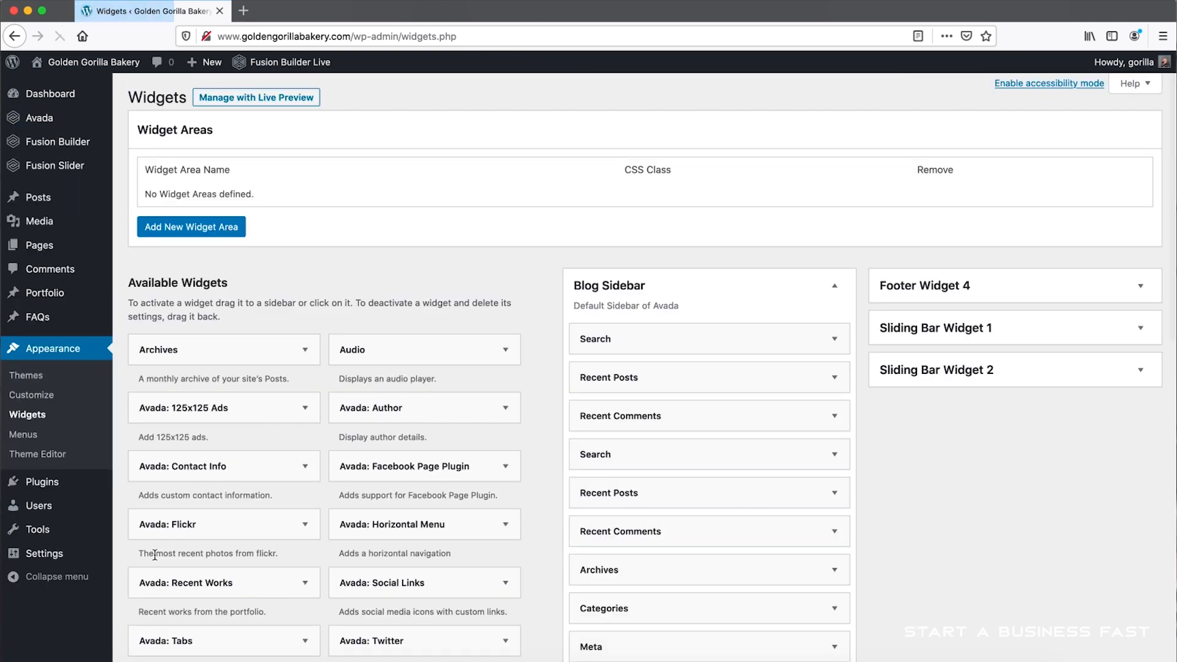
{"action": "scroll", "coordinate": [806, 416], "scroll_direction": "down", "scroll_amount": 1}
{"action": "scroll", "coordinate": [805, 416], "scroll_direction": "down", "scroll_amount": 3}
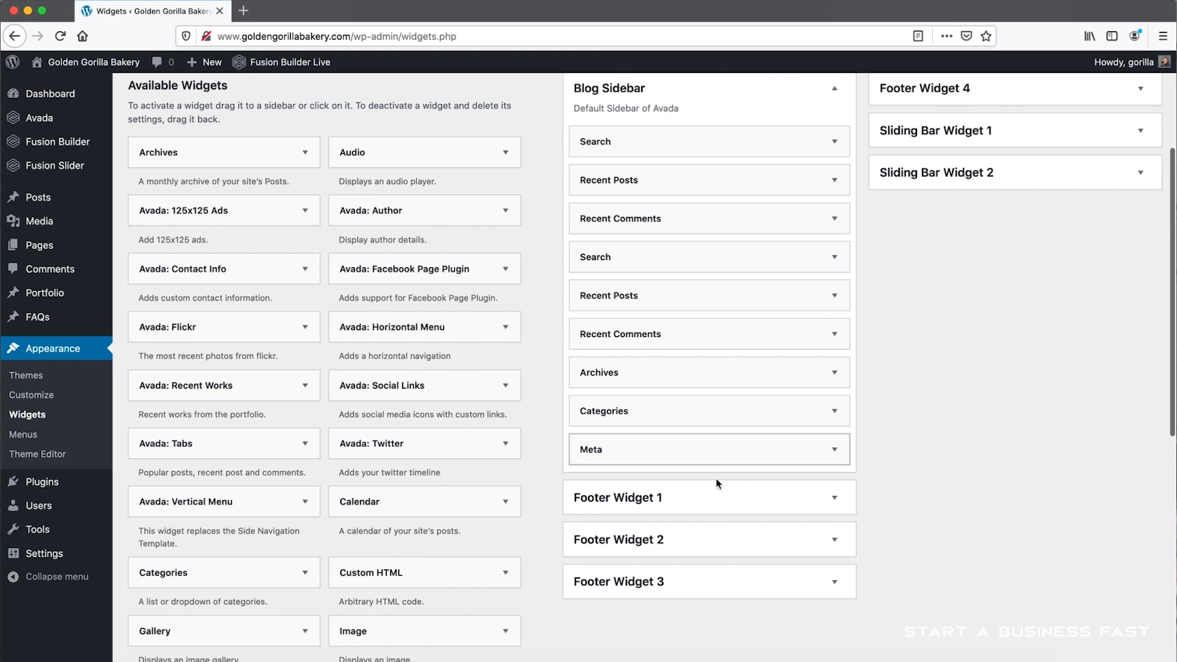
{"action": "scroll", "coordinate": [783, 422], "scroll_direction": "down", "scroll_amount": 1}
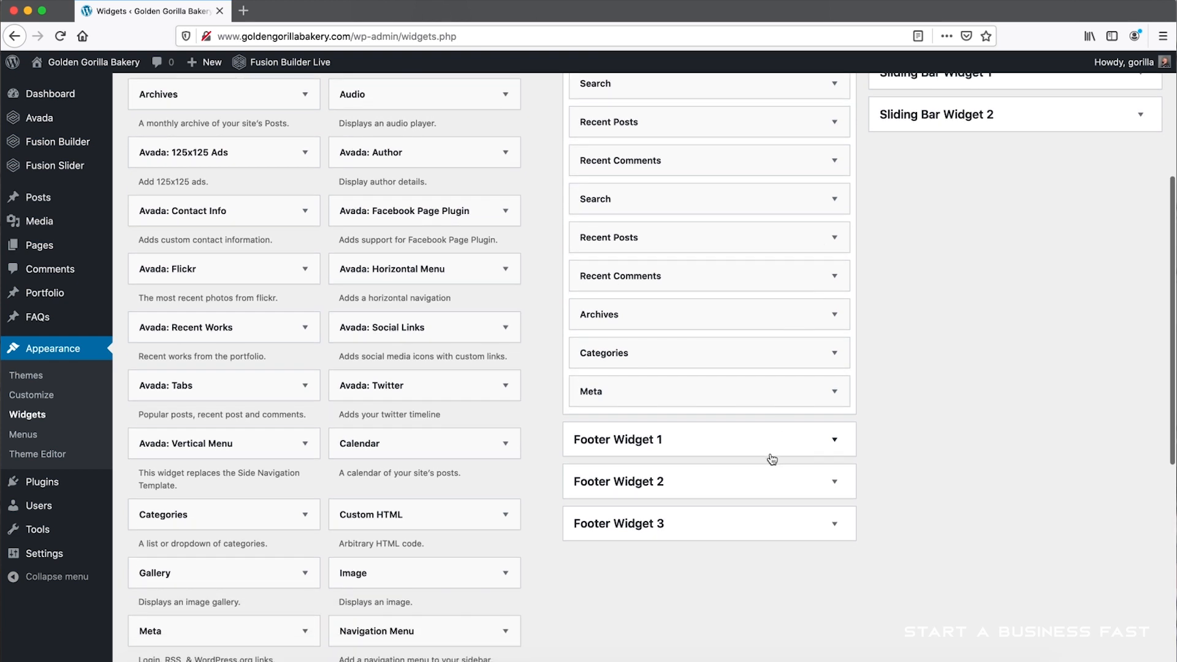
{"action": "scroll", "coordinate": [970, 454], "scroll_direction": "up", "scroll_amount": 3}
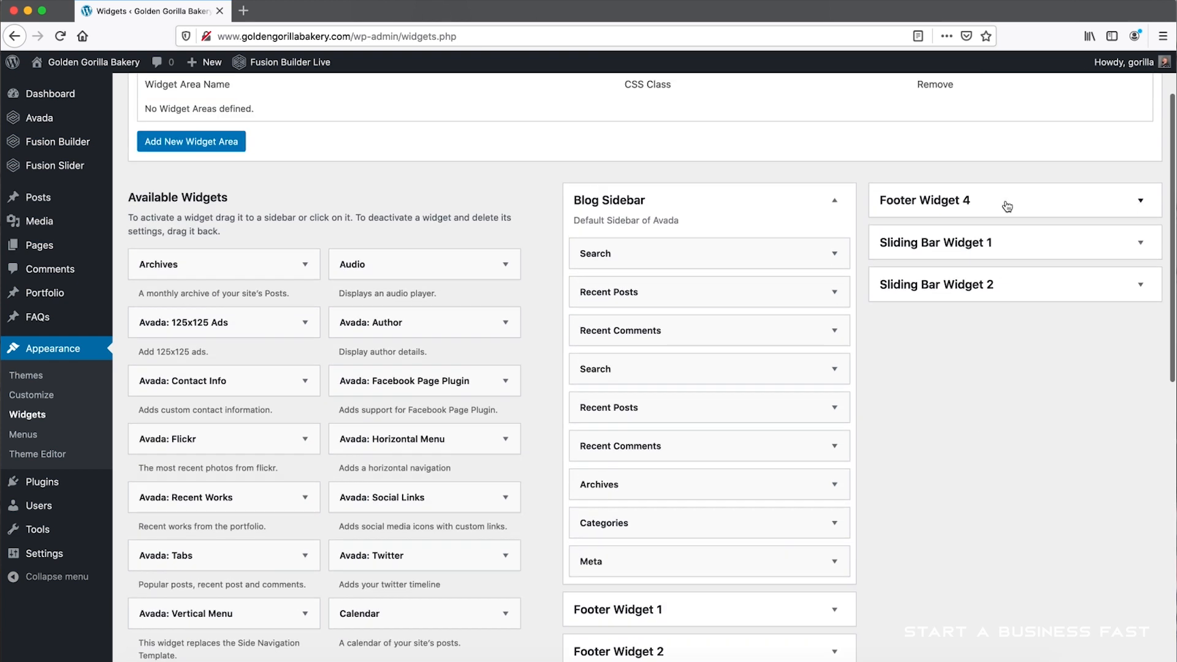
{"action": "scroll", "coordinate": [994, 281], "scroll_direction": "down", "scroll_amount": 1}
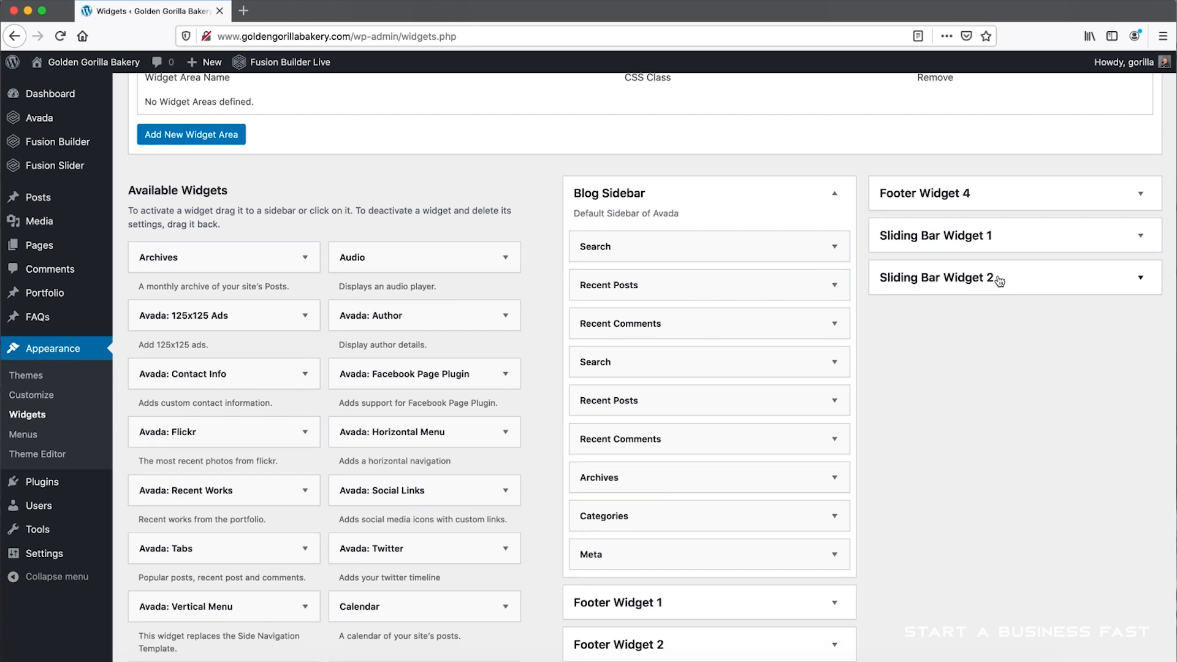
{"action": "scroll", "coordinate": [999, 280], "scroll_direction": "down", "scroll_amount": 3}
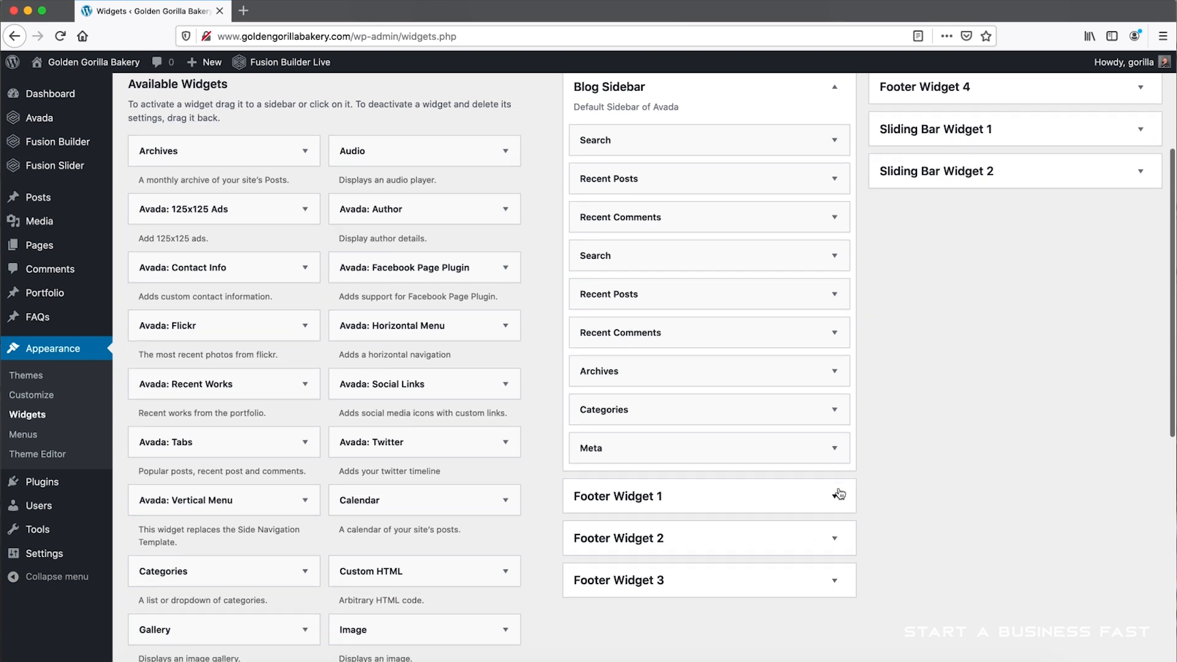
{"action": "scroll", "coordinate": [840, 494], "scroll_direction": "down", "scroll_amount": 1}
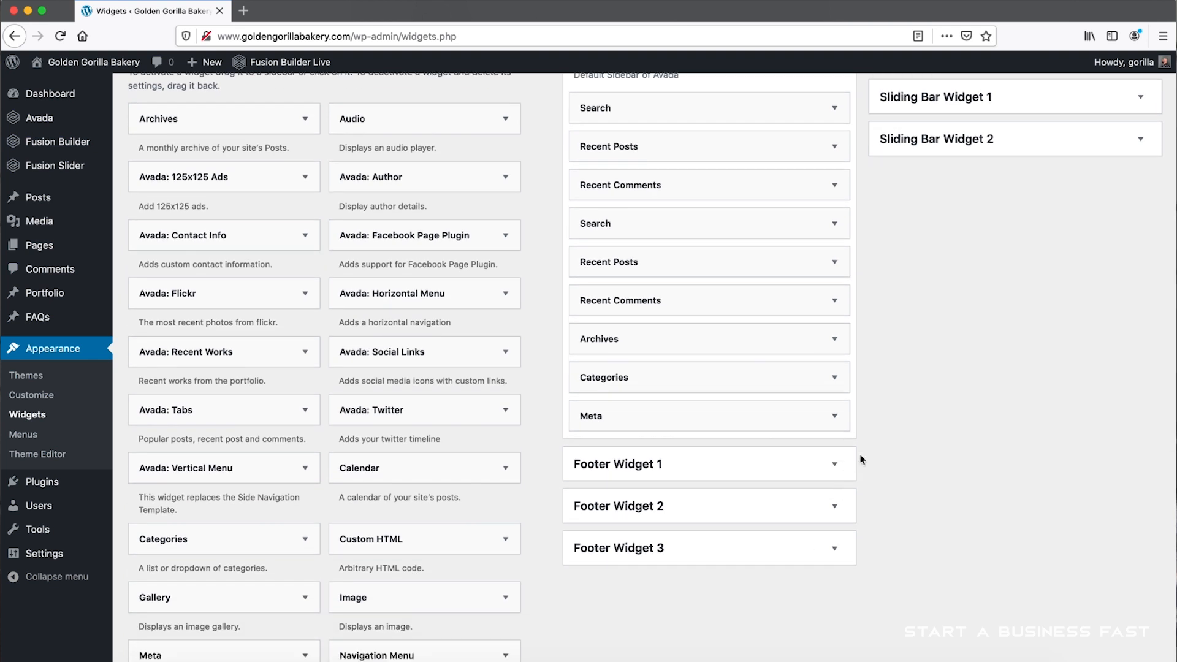
- Delete the Archives and Categories widgets from the Footer Widget 1 area
{"action": "left_click", "coordinate": [836, 464]}
{"action": "scroll", "coordinate": [836, 456], "scroll_direction": "down", "scroll_amount": 5}
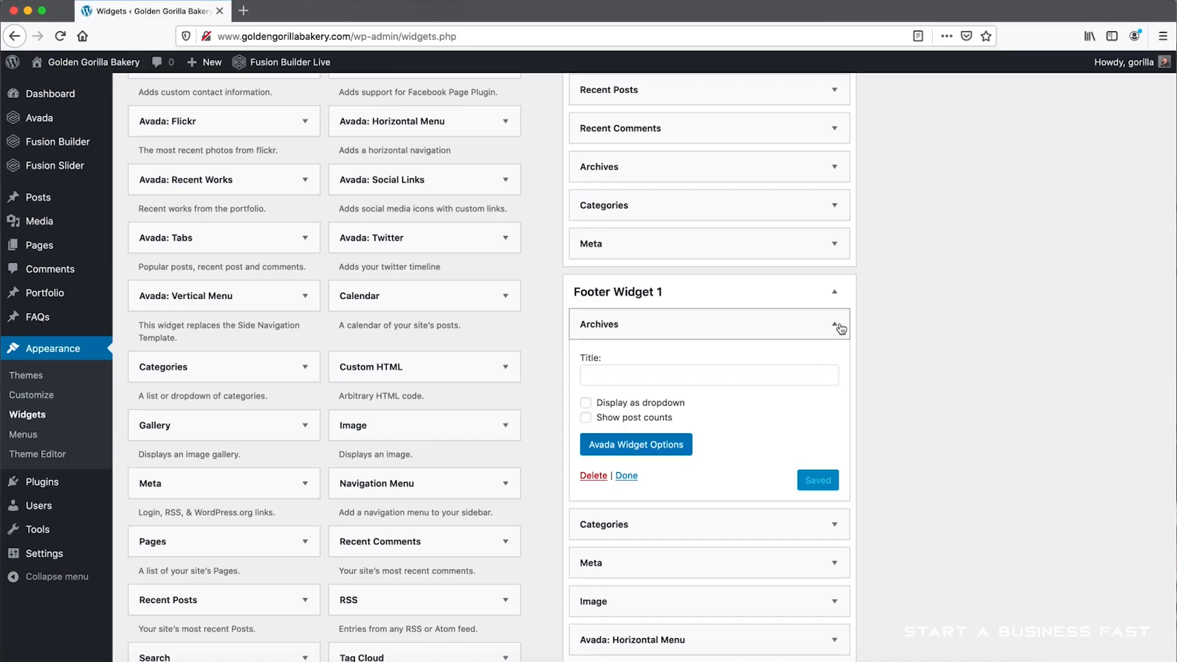
{"action": "left_click", "coordinate": [837, 326]}
{"action": "left_click", "coordinate": [838, 326]}
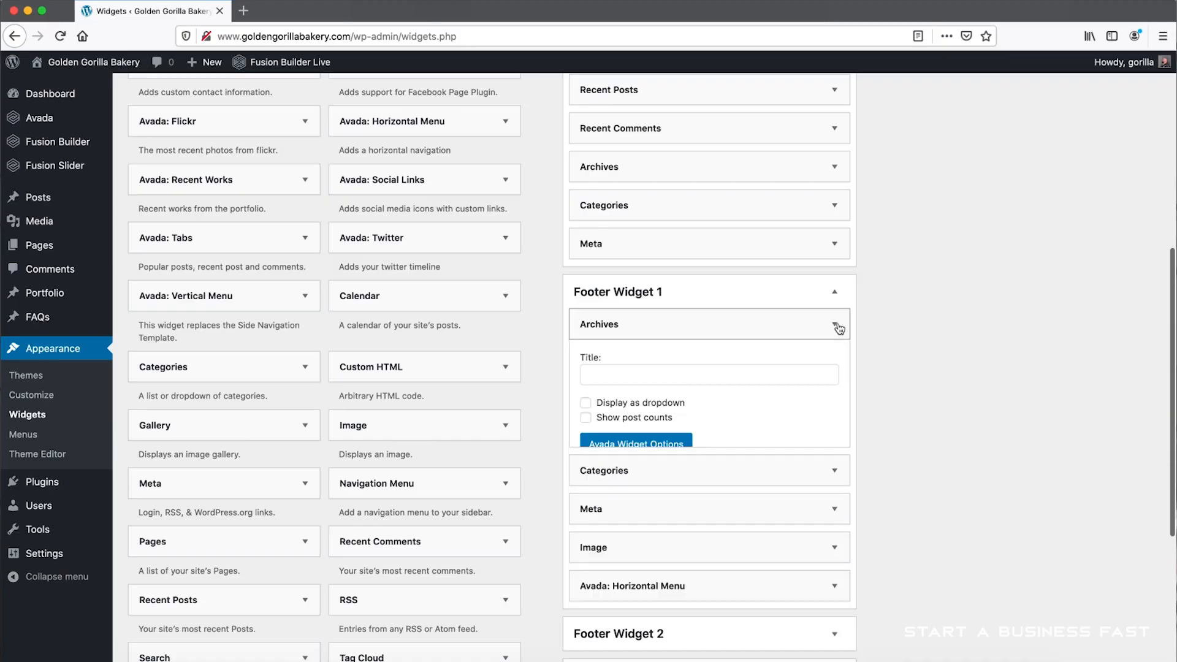
{"action": "scroll", "coordinate": [705, 306], "scroll_direction": "down", "scroll_amount": 3}
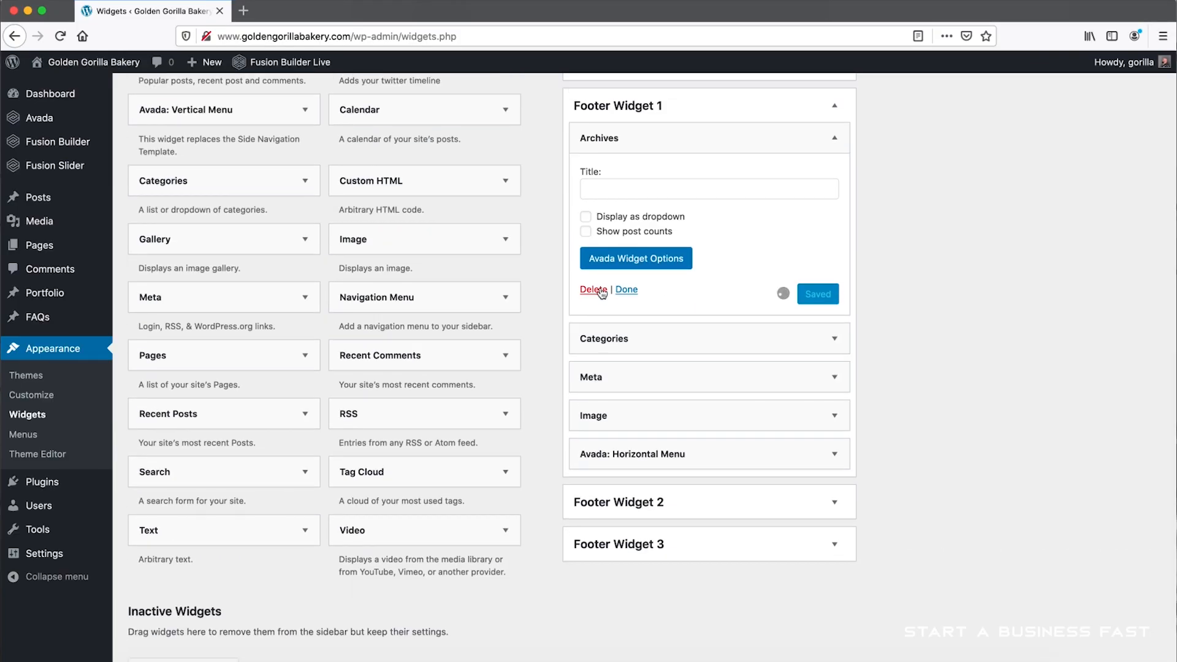
{"action": "left_click", "coordinate": [835, 339]}
{"action": "scroll", "coordinate": [833, 339], "scroll_direction": "down", "scroll_amount": 2}
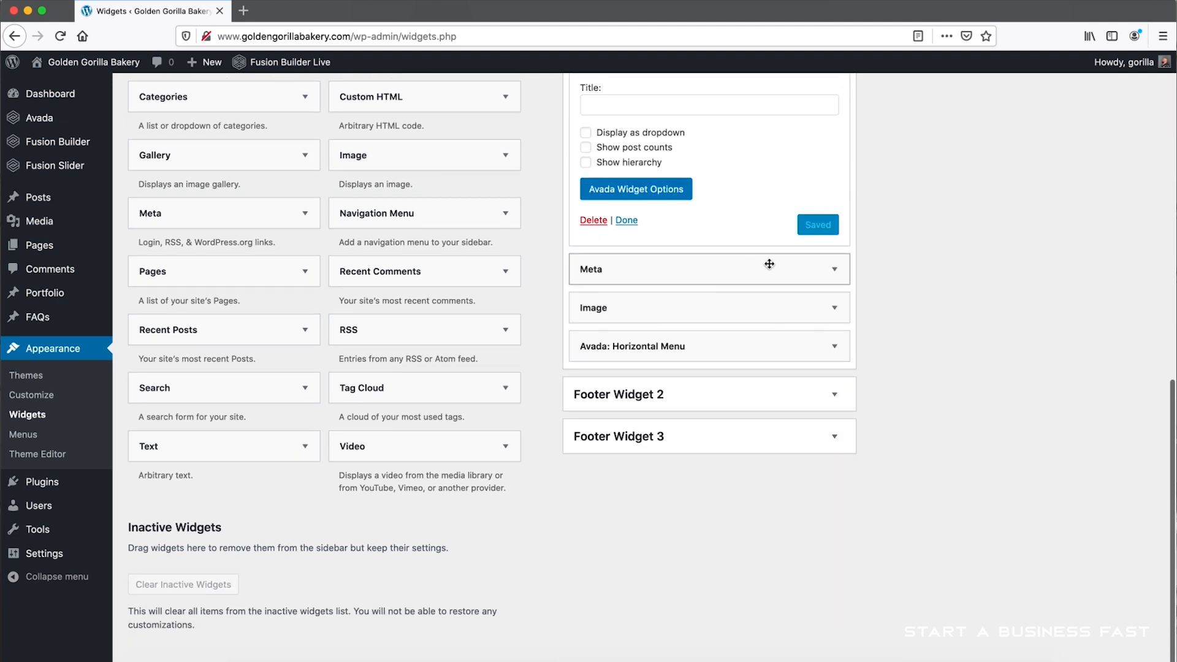
- Delete the Meta and Avada: Horizontal Menu widgets from Footer Widget 1, keeping its Image widget
{"action": "left_click", "coordinate": [833, 269]}
{"action": "left_click", "coordinate": [599, 382]}
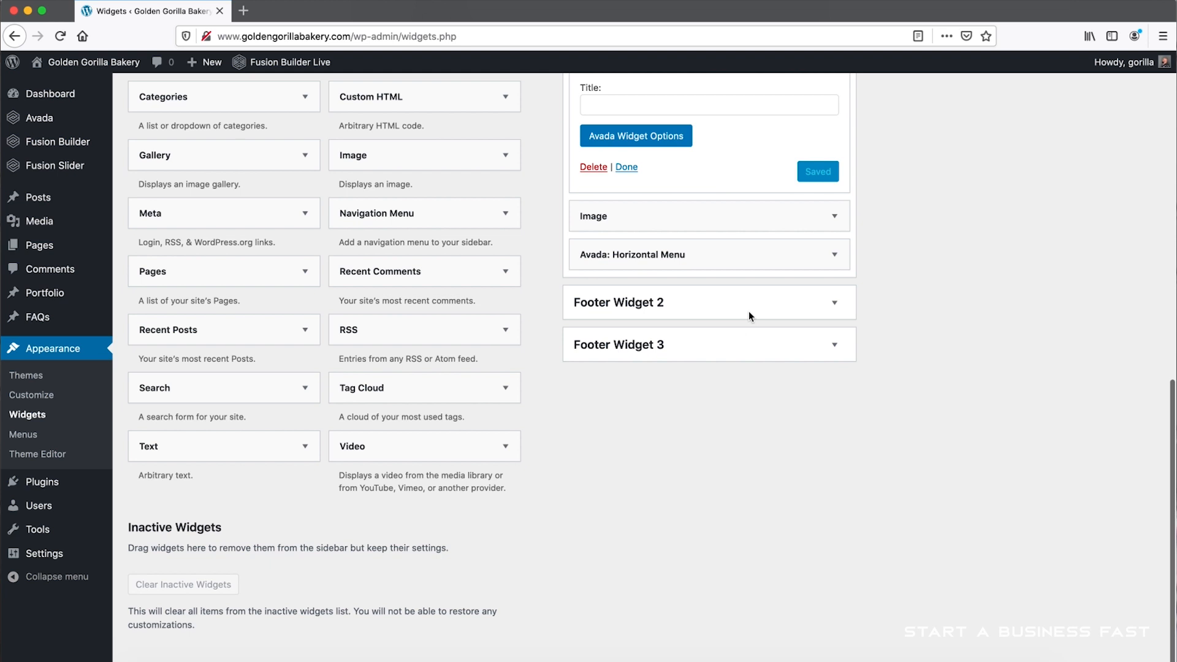
{"action": "left_click", "coordinate": [835, 219]}
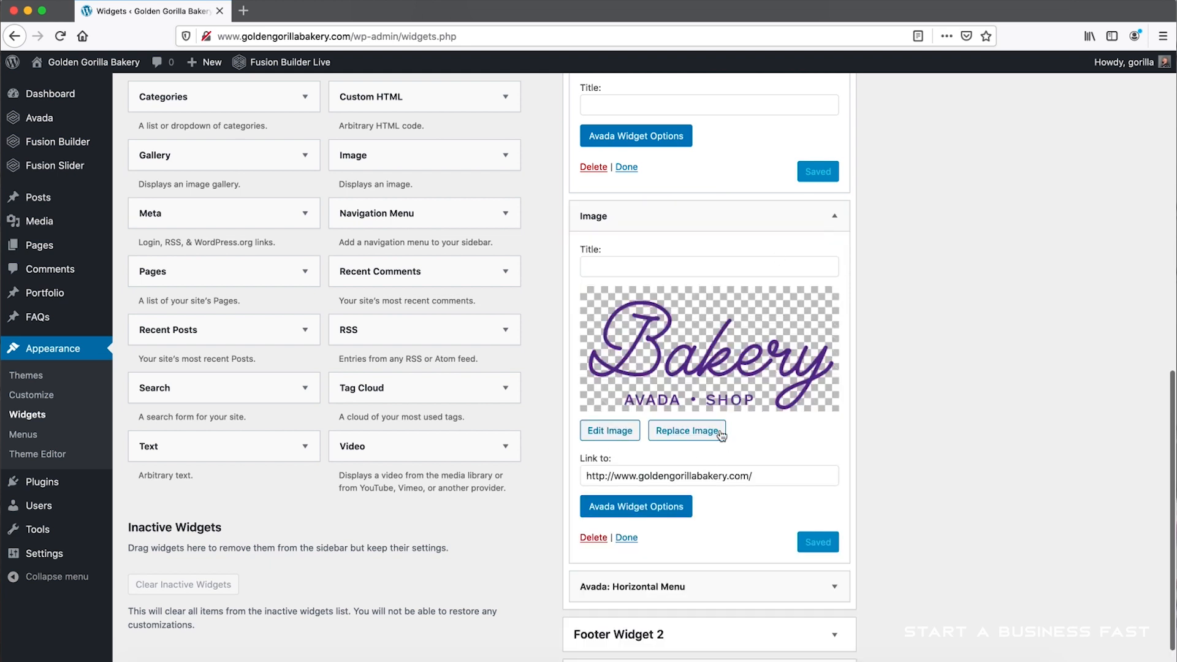
{"action": "left_click", "coordinate": [834, 215]}
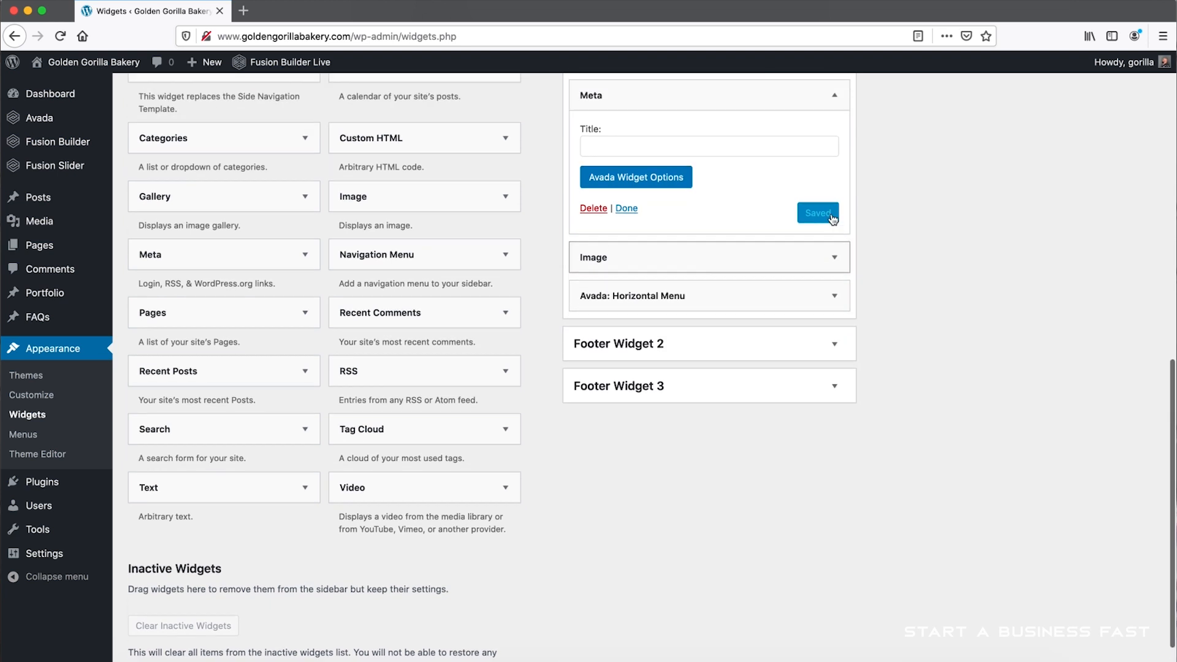
{"action": "scroll", "coordinate": [831, 208], "scroll_direction": "up", "scroll_amount": 3}
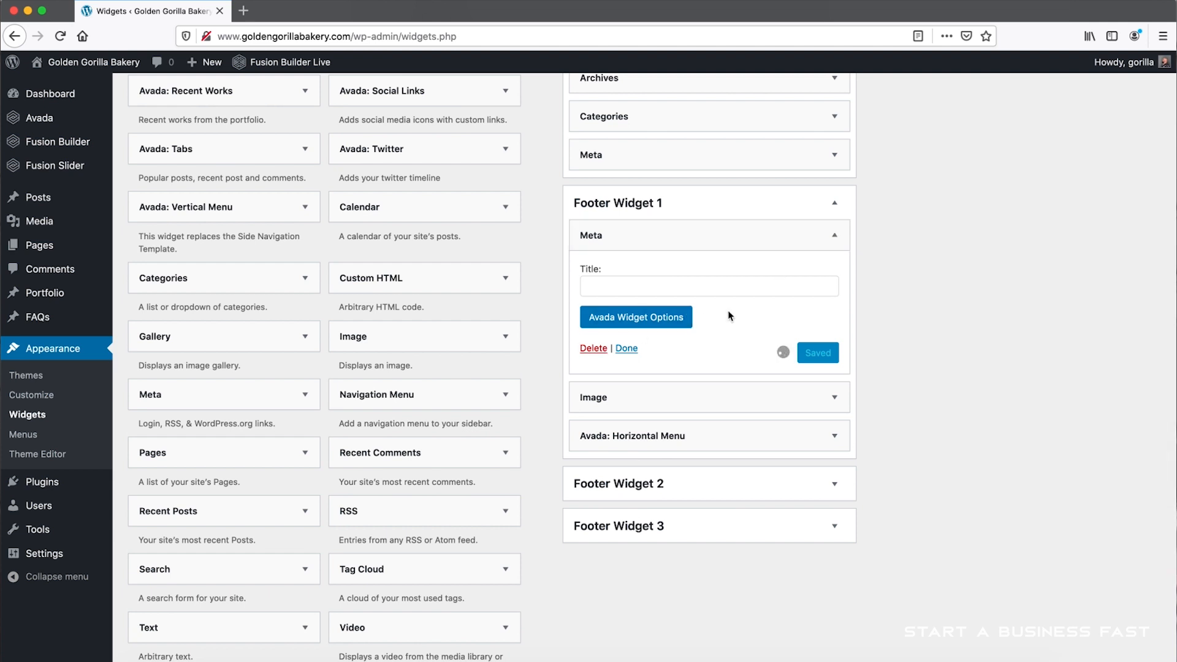
{"action": "left_click", "coordinate": [835, 438]}
{"action": "scroll", "coordinate": [764, 483], "scroll_direction": "down", "scroll_amount": 3}
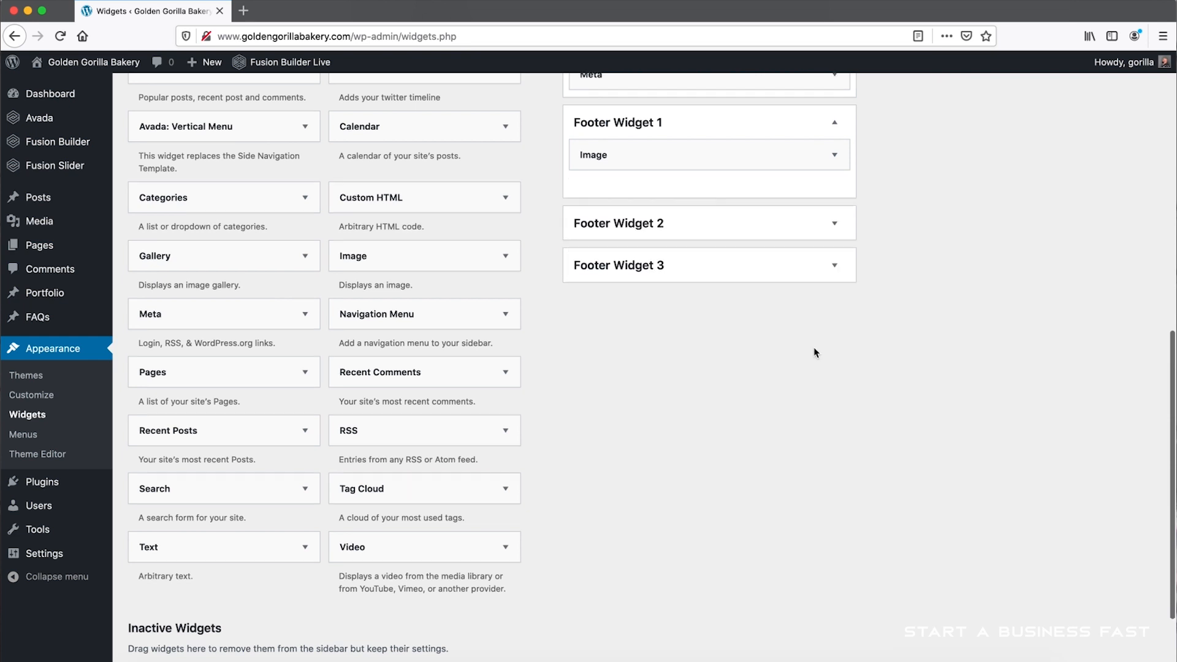
- Delete the Custom HTML newsletter widget from the Footer Widget 2 area
{"action": "scroll", "coordinate": [815, 348], "scroll_direction": "up", "scroll_amount": 8}
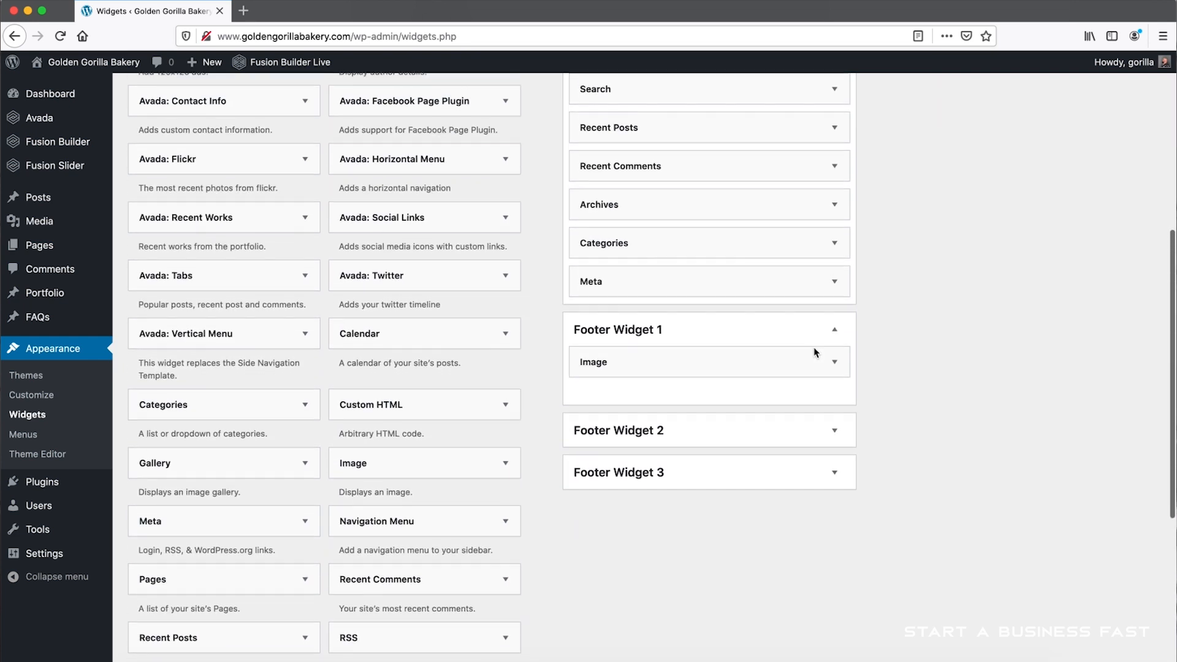
{"action": "left_click", "coordinate": [830, 454]}
{"action": "scroll", "coordinate": [830, 455], "scroll_direction": "down", "scroll_amount": 3}
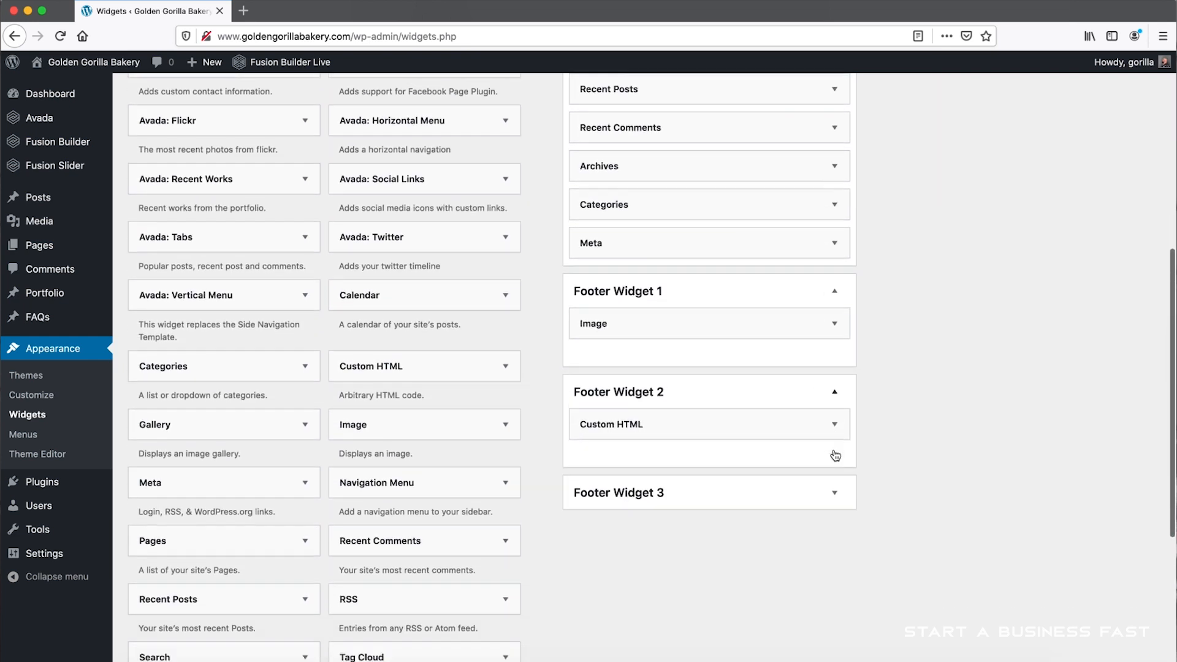
{"action": "left_click", "coordinate": [835, 396]}
{"action": "scroll", "coordinate": [806, 410], "scroll_direction": "down", "scroll_amount": 8}
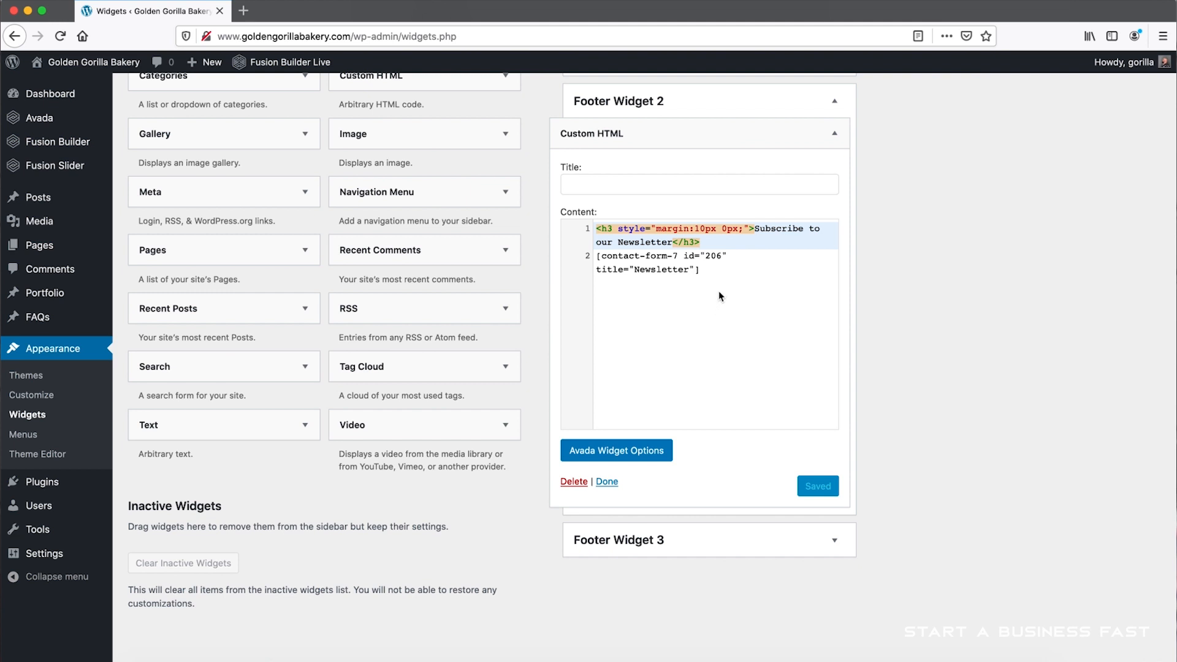
{"action": "left_click", "coordinate": [578, 483]}
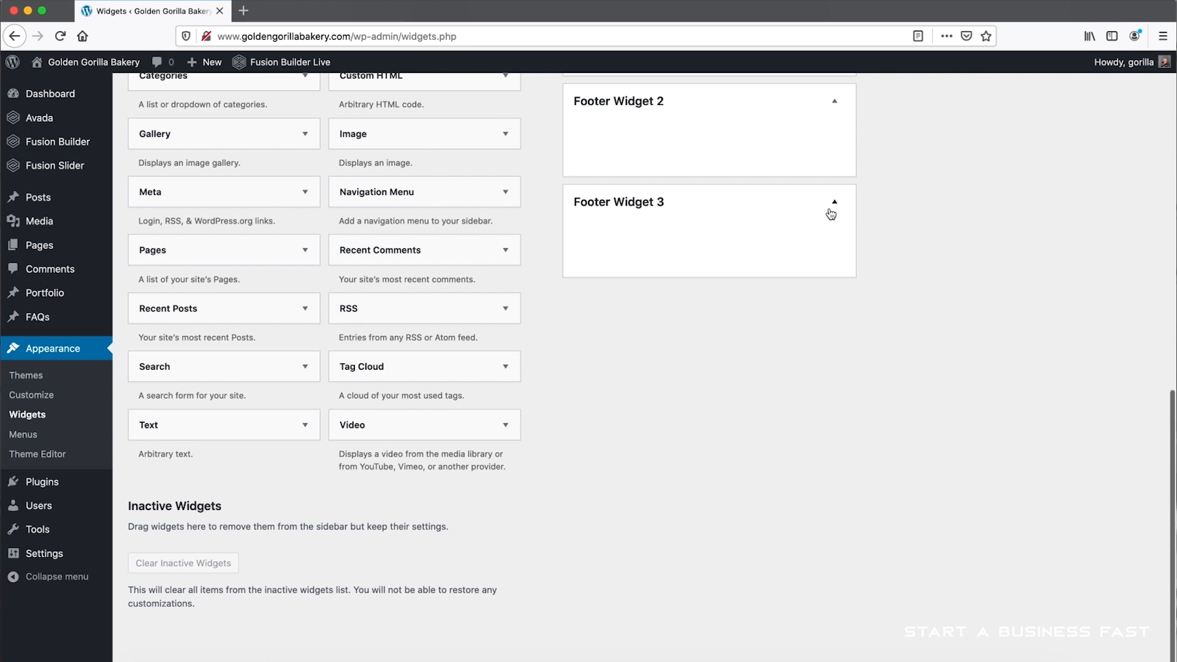
- Check the contents of Footer Widget 4 and open the settings of the Image widget in Footer Widget 1
{"action": "scroll", "coordinate": [831, 214], "scroll_direction": "up", "scroll_amount": 9}
{"action": "scroll", "coordinate": [831, 214], "scroll_direction": "up", "scroll_amount": 1}
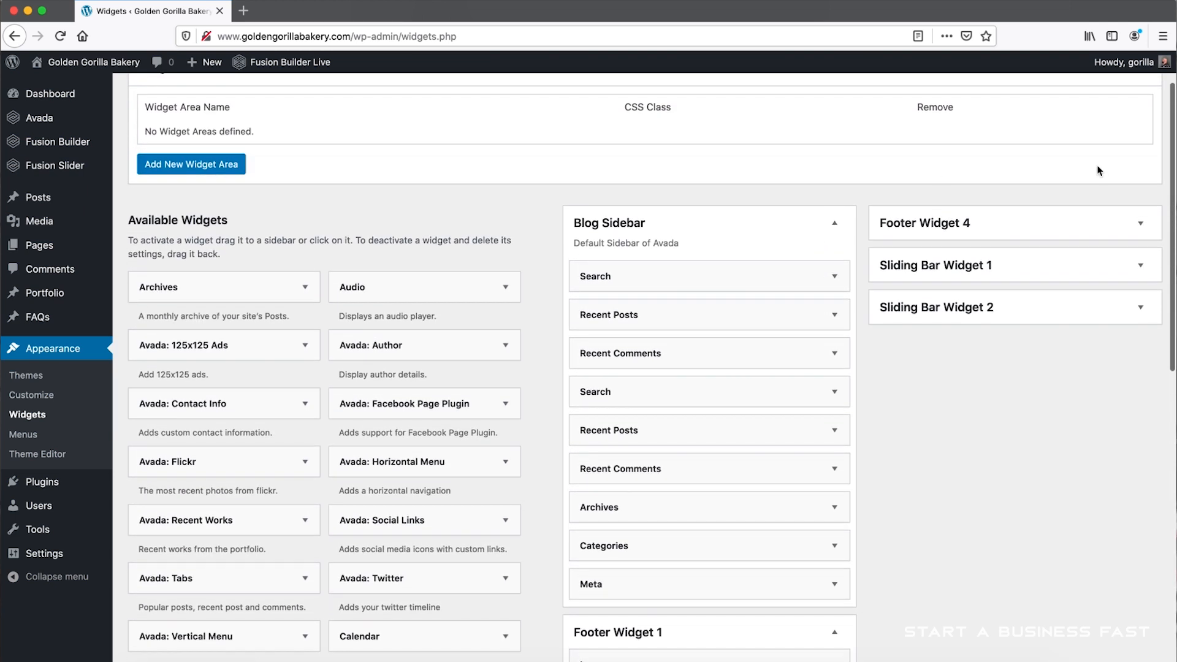
{"action": "left_click", "coordinate": [1148, 221]}
{"action": "left_click", "coordinate": [1146, 222]}
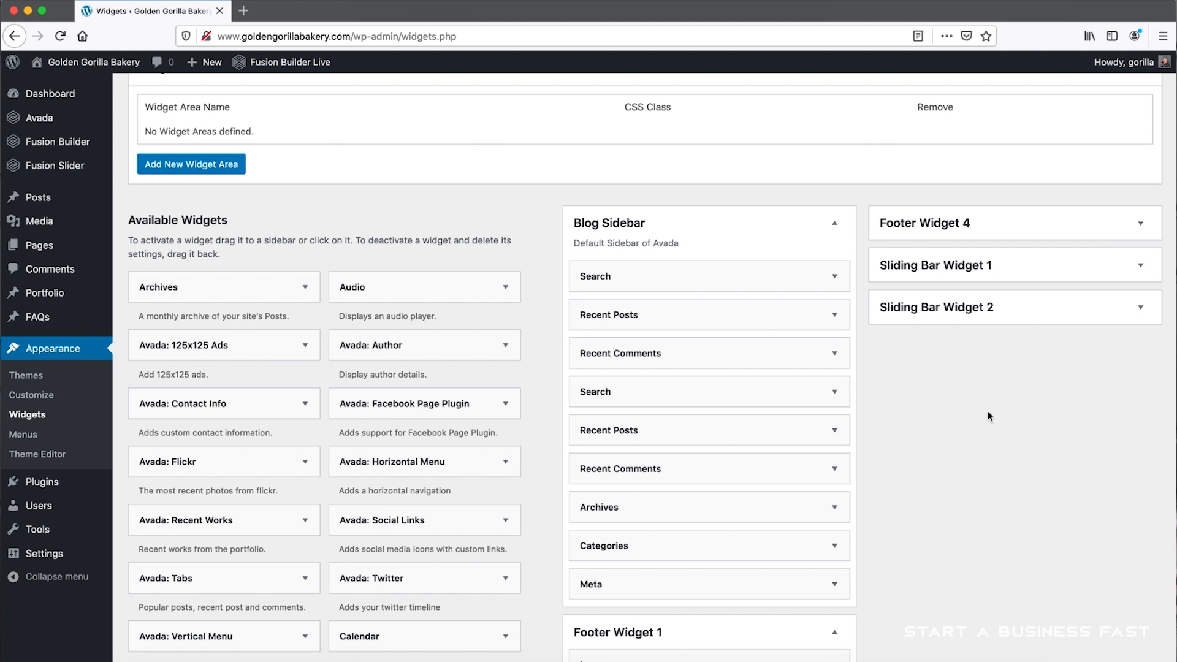
{"action": "scroll", "coordinate": [988, 412], "scroll_direction": "down", "scroll_amount": 5}
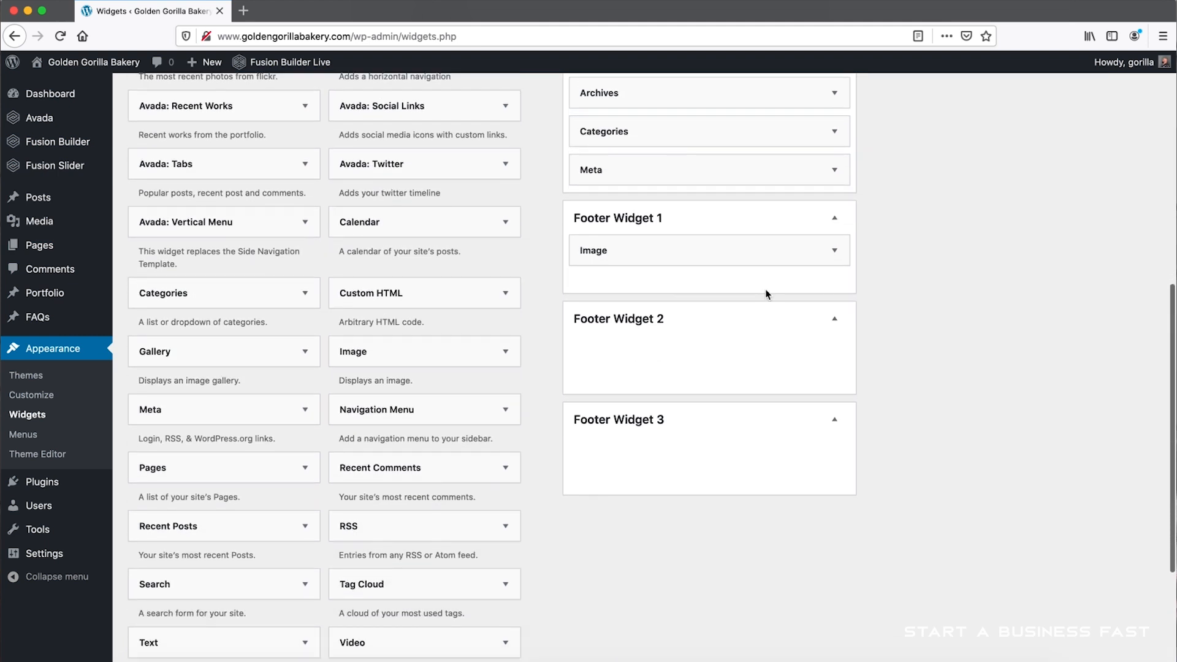
{"action": "left_click", "coordinate": [827, 253]}
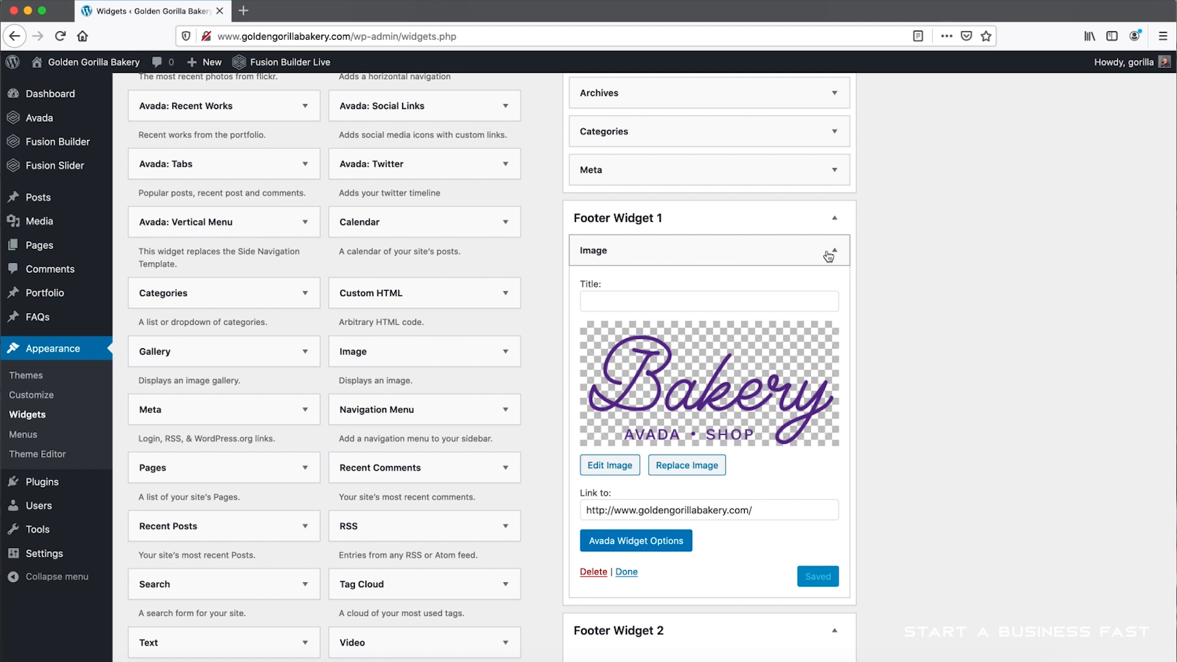
- Switch to Photoshop and duplicate Layer 1 of golden-gorilla-bakery-logo-retina.png as Layer 1 copy within the same document
{"action": "left_click", "coordinate": [686, 661]}
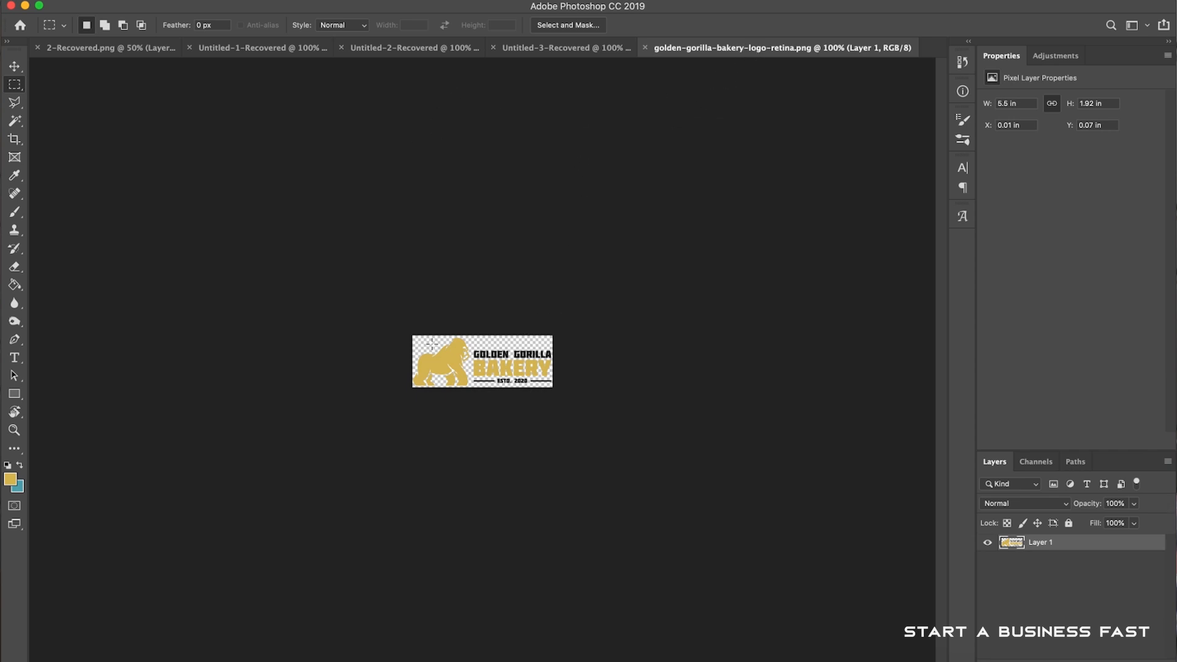
{"action": "right_click", "coordinate": [1080, 547]}
{"action": "left_click", "coordinate": [977, 141]}
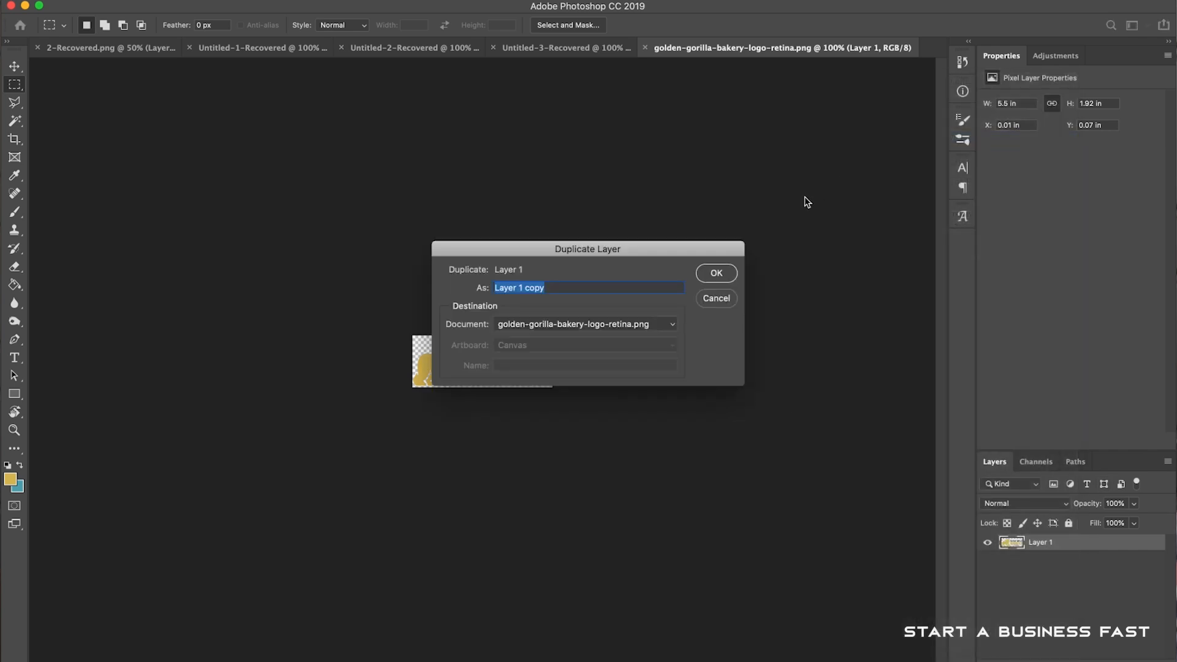
{"action": "left_click", "coordinate": [720, 273]}
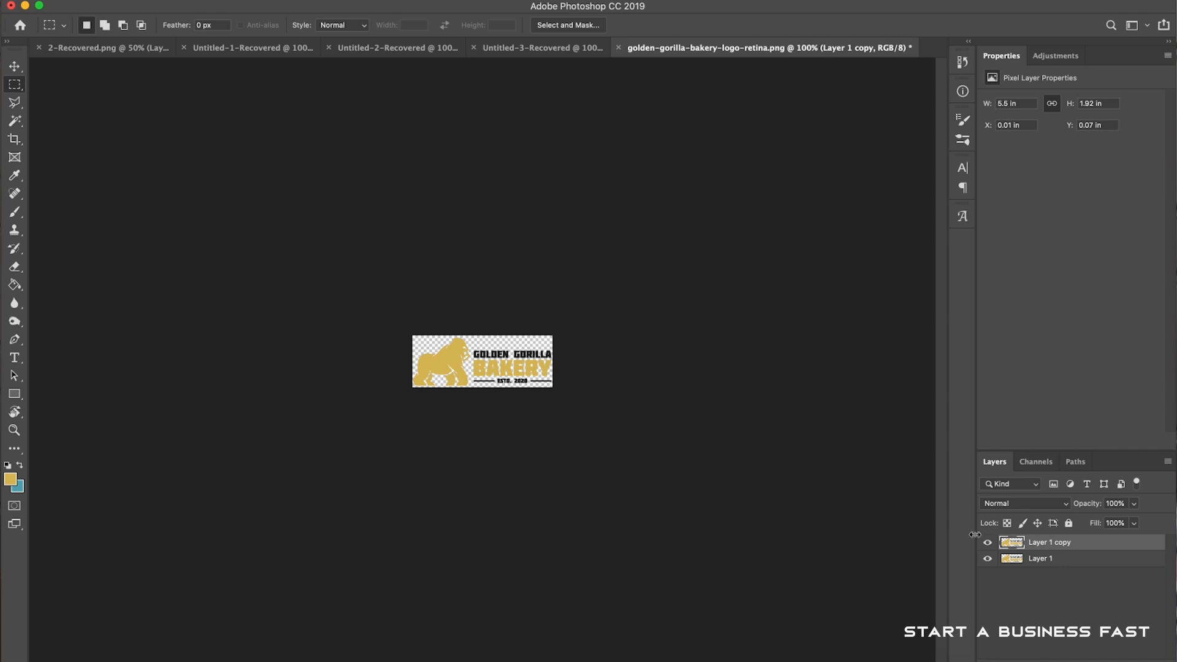
- Apply a white Color Overlay at 100% opacity with Normal blend mode to Layer 1 copy
{"action": "double_click", "coordinate": [1083, 548]}
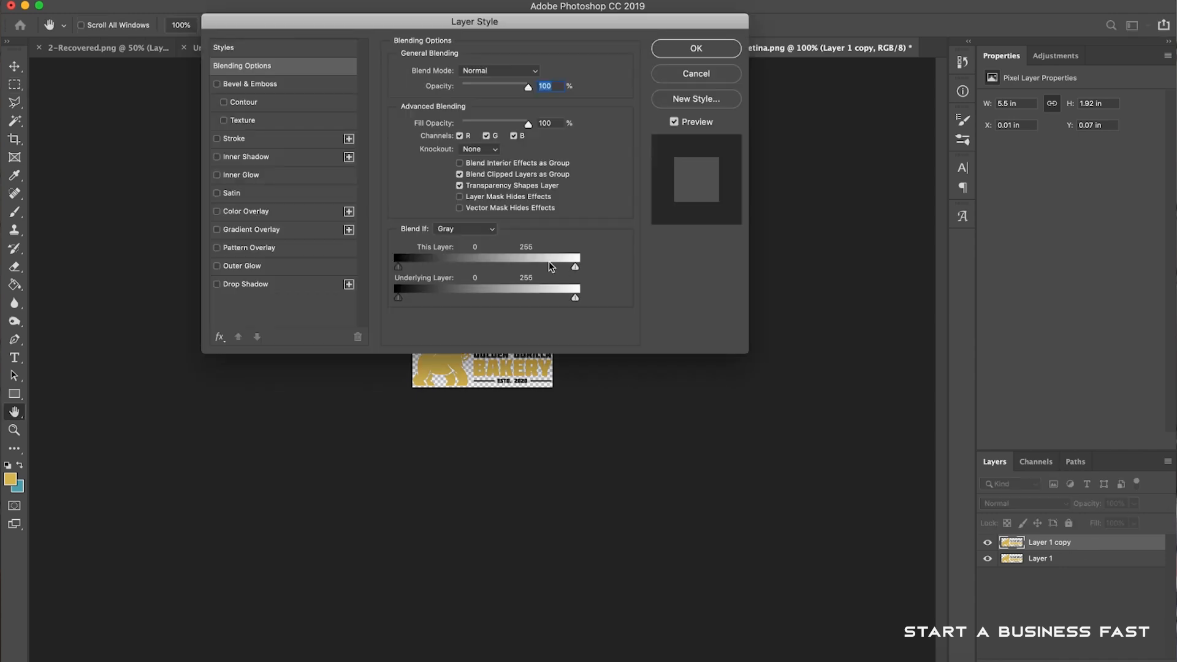
{"action": "left_click", "coordinate": [281, 212]}
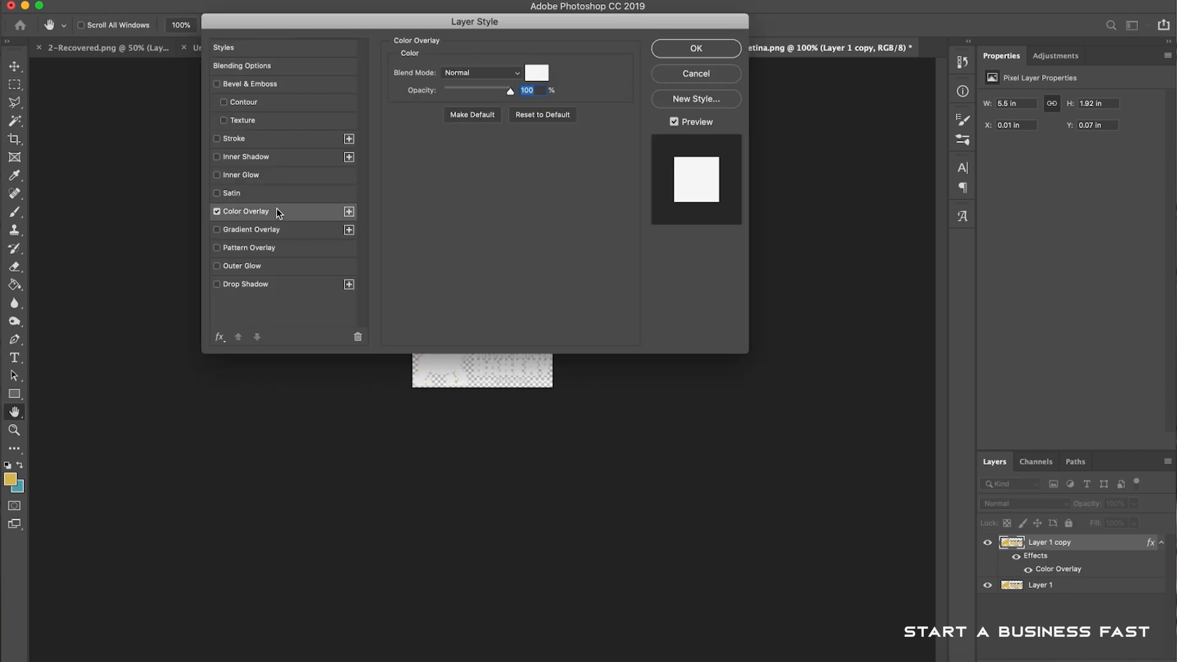
{"action": "left_click", "coordinate": [696, 48]}
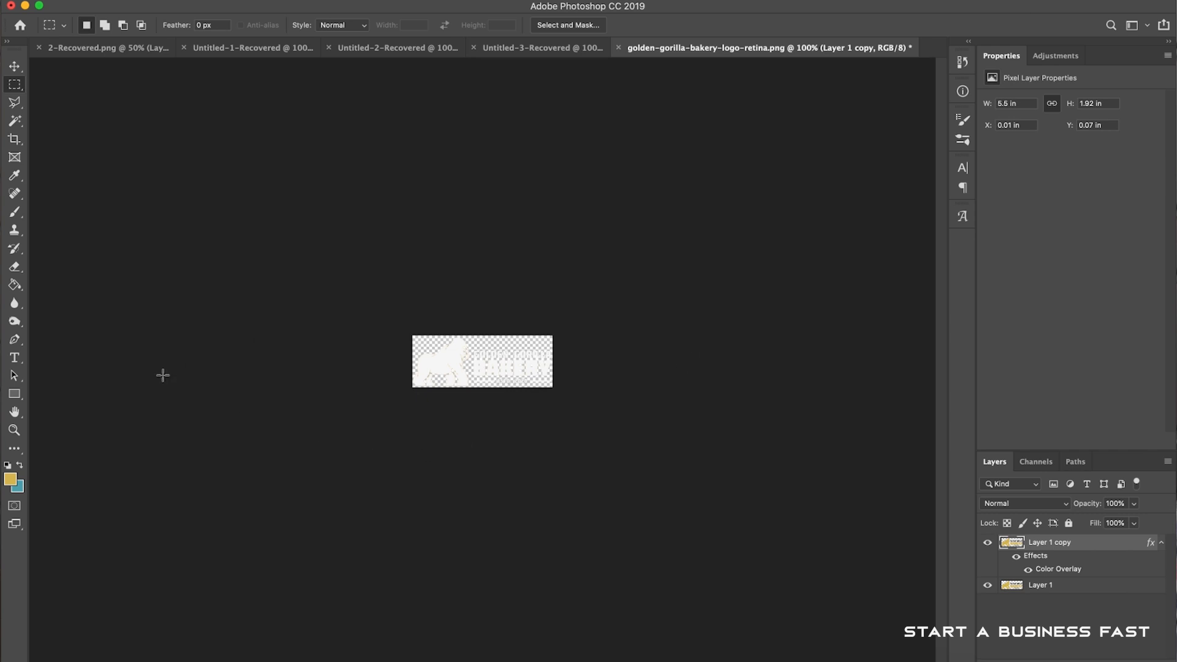
- Erase the white gorilla body and legs from Layer 1 copy with the Magic Eraser to reveal the gold gorilla
{"action": "left_click", "coordinate": [15, 267]}
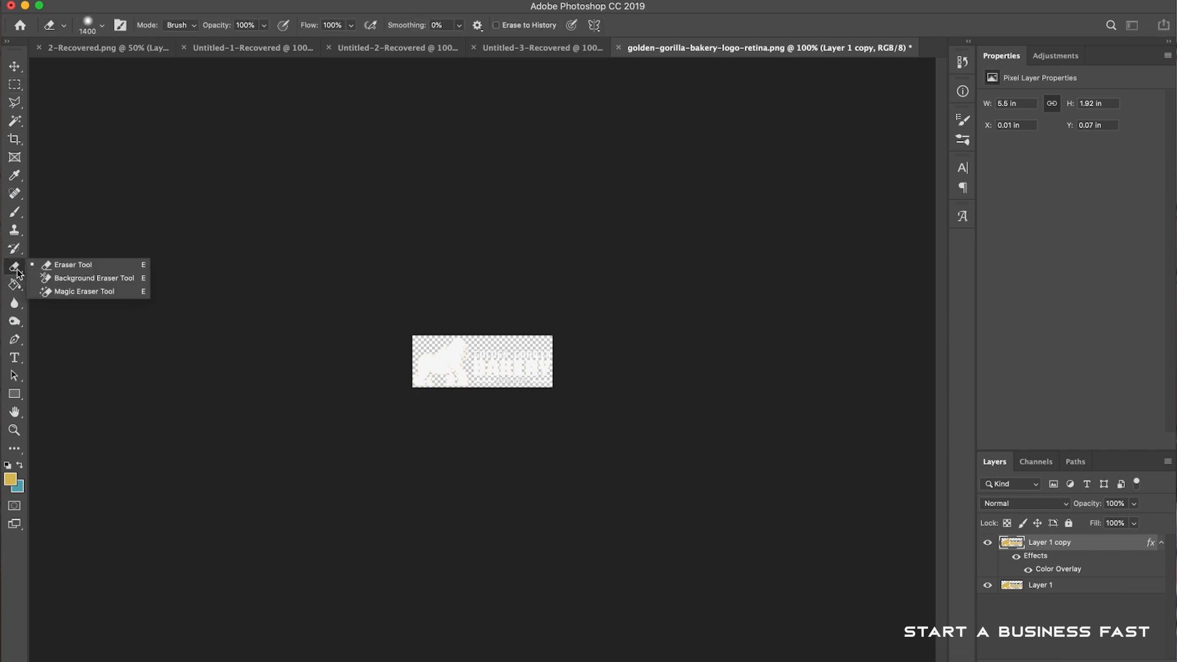
{"action": "left_click", "coordinate": [92, 292]}
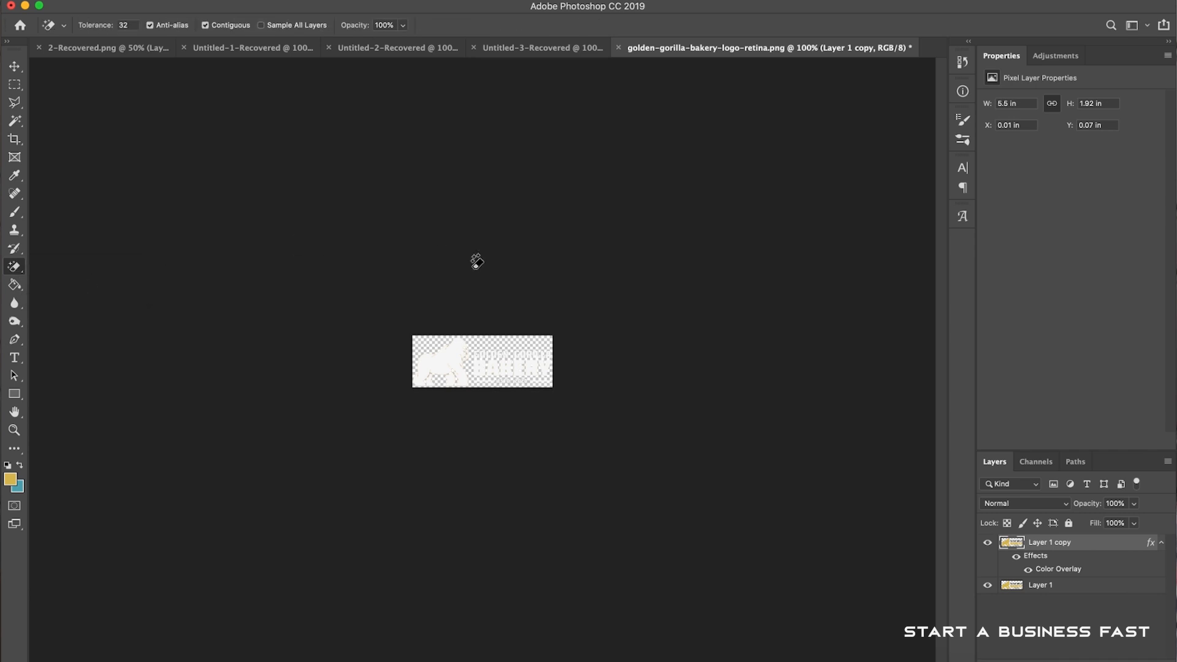
{"action": "key", "text": "super+equal"}
{"action": "key", "text": "super+equal"}
{"action": "key", "text": "super+equal"}
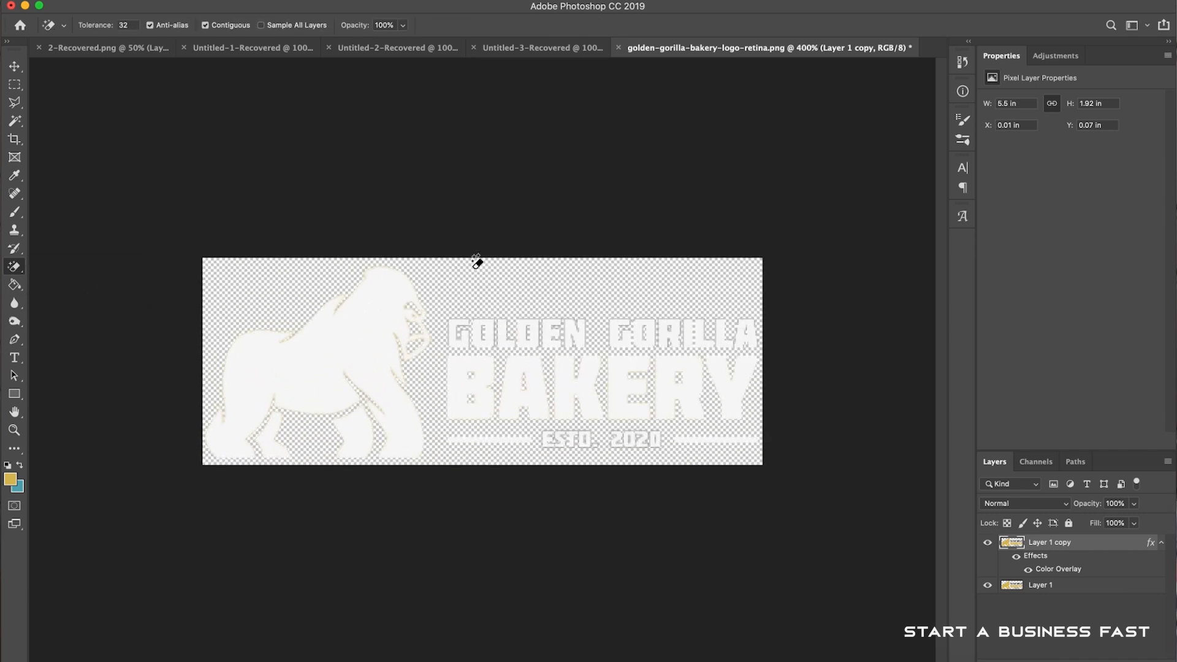
{"action": "left_click", "coordinate": [359, 315]}
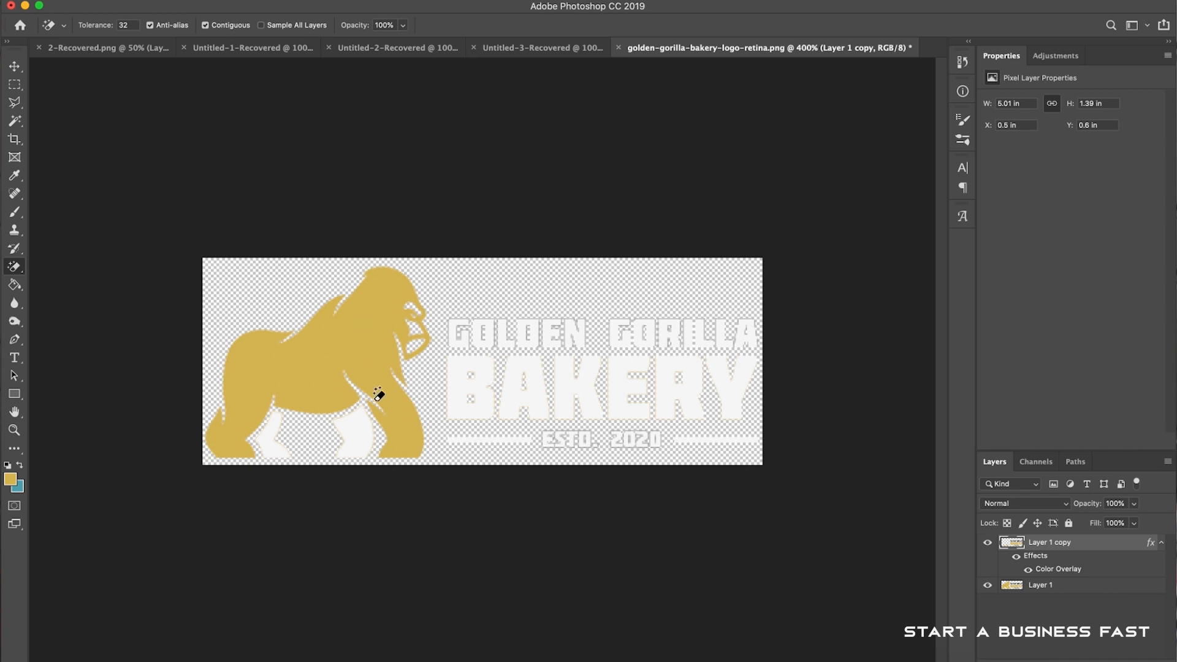
{"action": "left_click", "coordinate": [360, 430]}
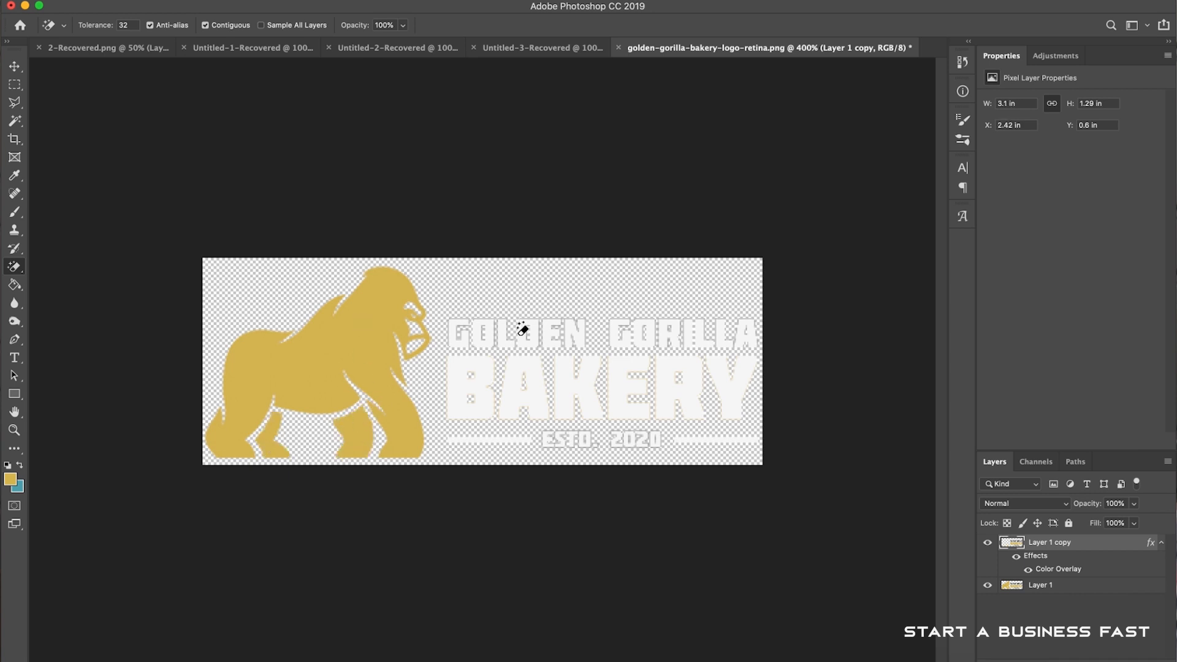
- Erase the white letters of the word BAKERY from Layer 1 copy with the Magic Eraser
{"action": "left_click", "coordinate": [520, 368]}
{"action": "left_click", "coordinate": [488, 366]}
{"action": "left_click", "coordinate": [569, 381]}
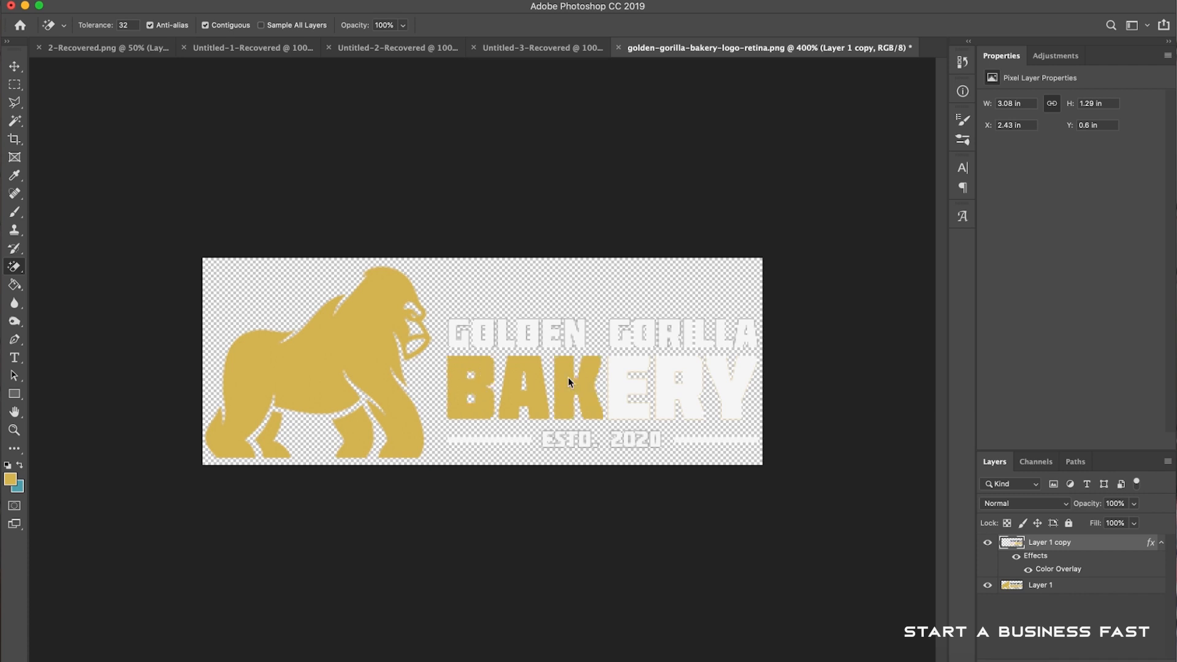
{"action": "left_click", "coordinate": [674, 378]}
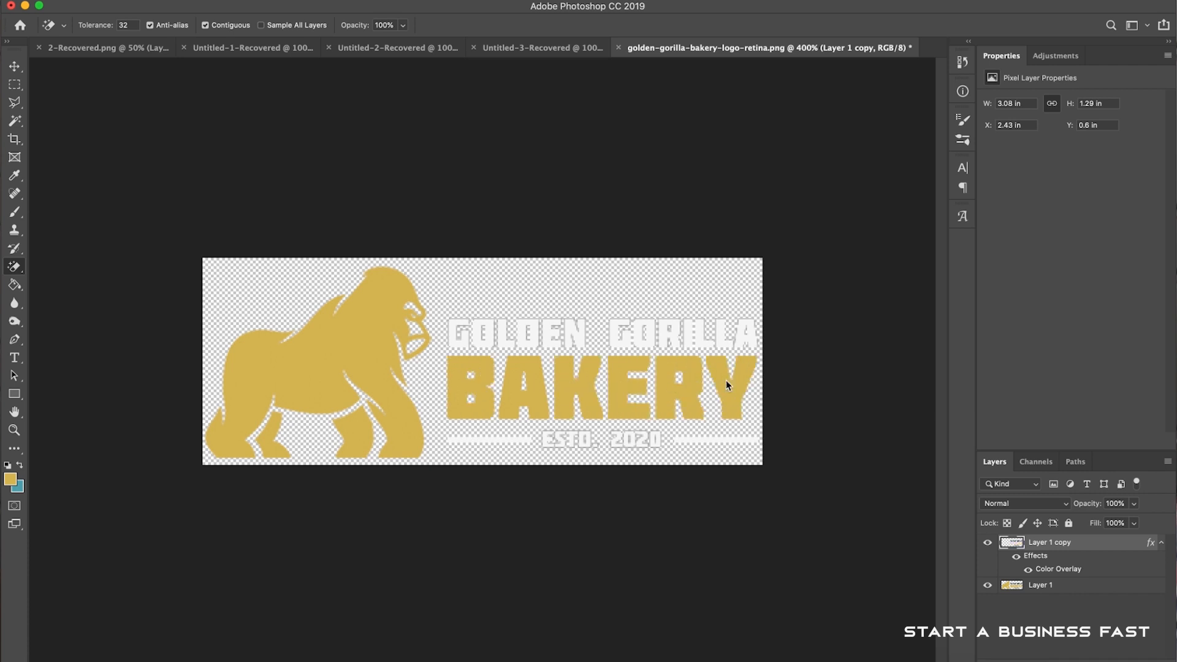
- On Layer 1, marquee-select the GOLDEN GORILLA line, delete its dark original pixels, and clear the selection
{"action": "left_click", "coordinate": [1063, 587]}
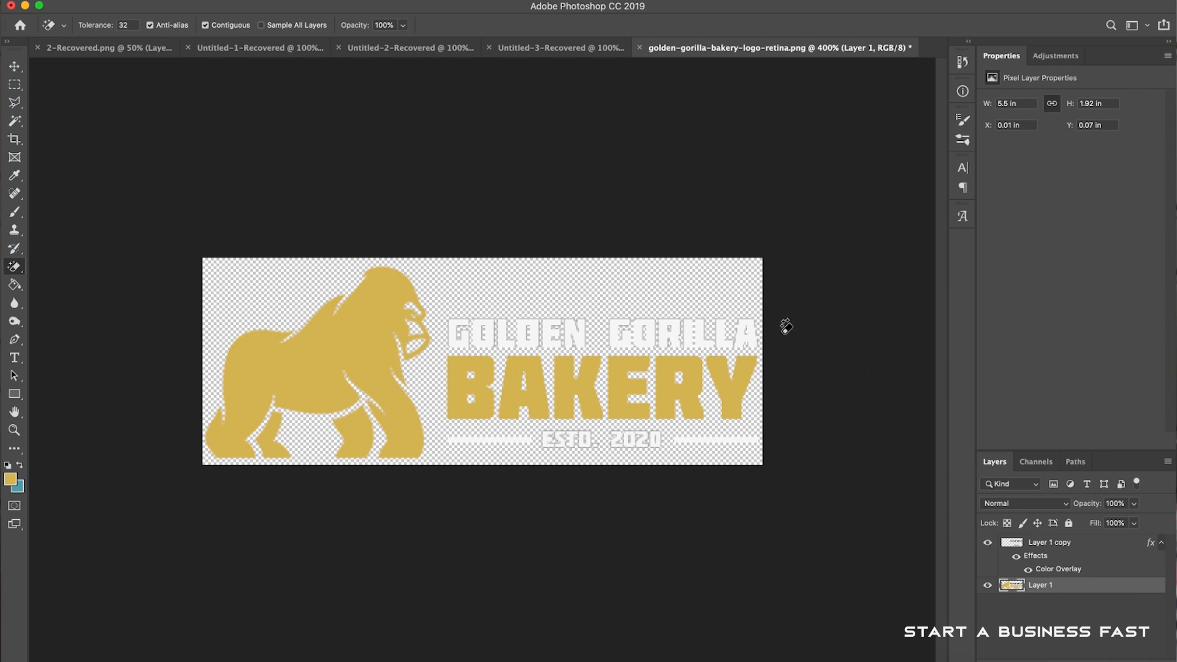
{"action": "left_click", "coordinate": [14, 85]}
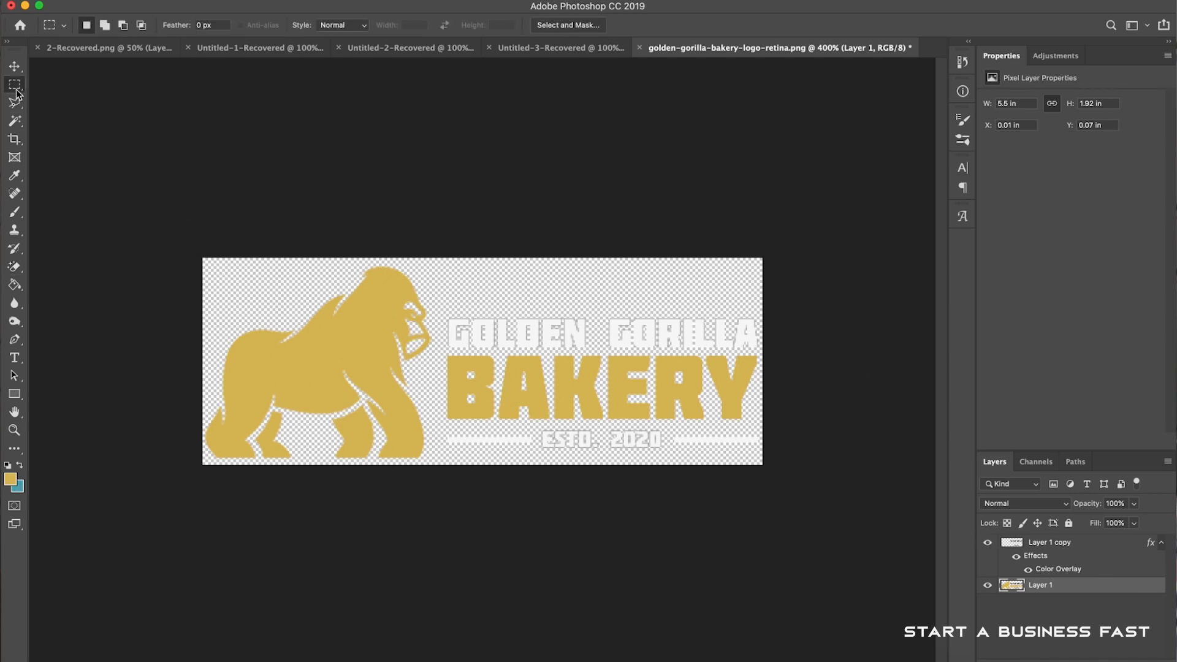
{"action": "left_click_drag", "start_coordinate": [440, 310], "coordinate": [776, 353]}
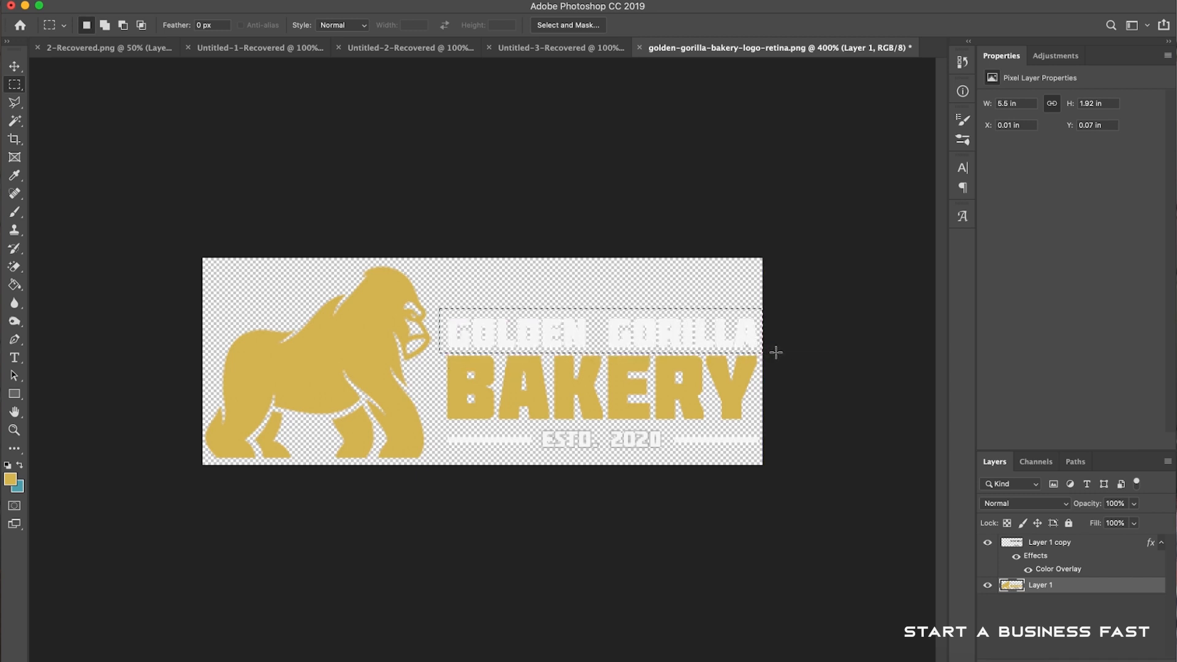
{"action": "key", "text": "super+d"}
- Marquee-select the ESTD. 2020 line with its side bars, delete its dark pixels from Layer 1, and make Layer 1 copy active
{"action": "left_click_drag", "start_coordinate": [443, 425], "coordinate": [644, 466]}
{"action": "left_click_drag", "start_coordinate": [742, 474], "coordinate": [774, 477]}
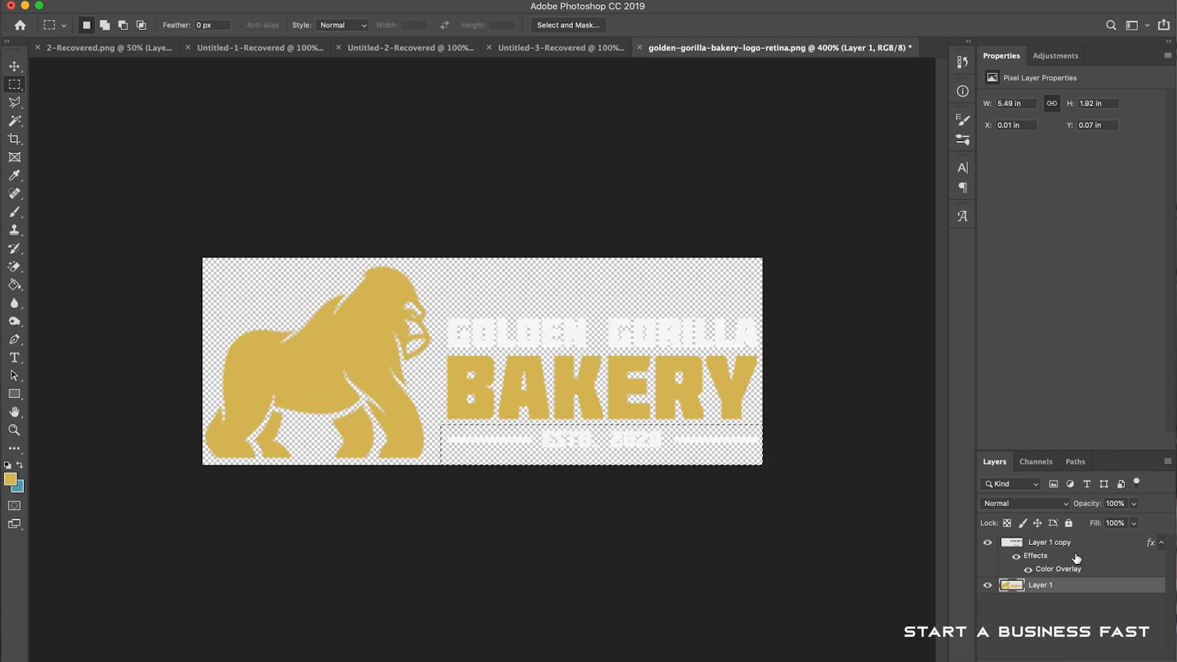
{"action": "left_click", "coordinate": [1050, 542]}
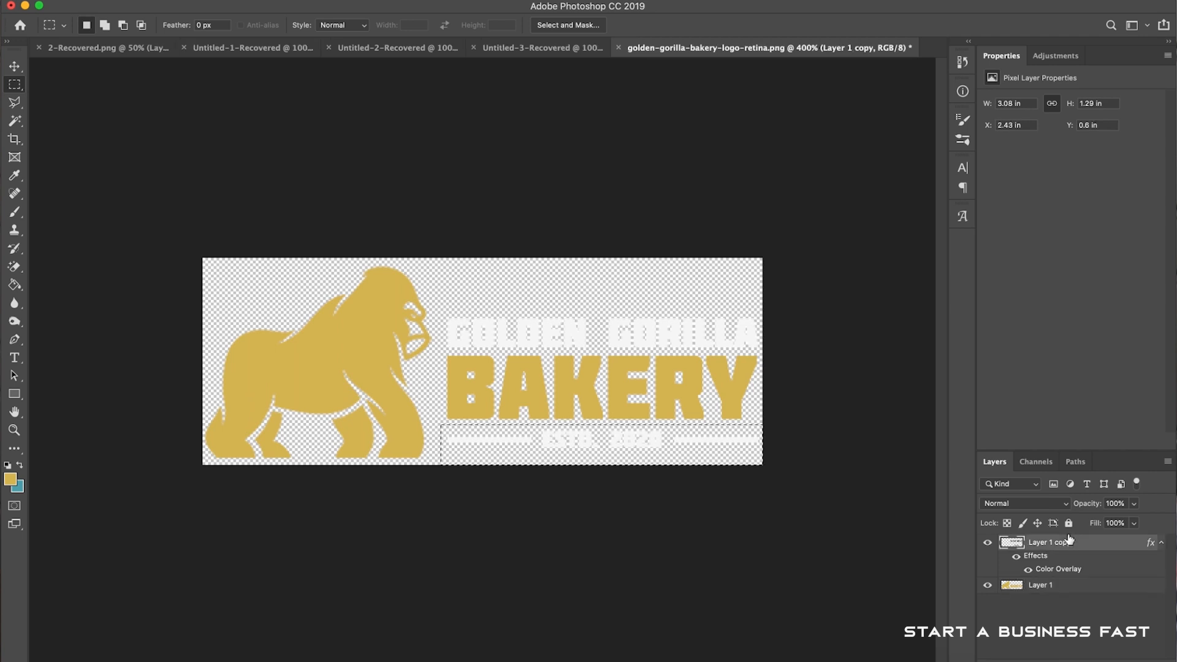
- Create a new layer above Layer 1 copy and set the foreground color to #222222
{"action": "left_click_drag", "start_coordinate": [441, 424], "coordinate": [786, 557]}
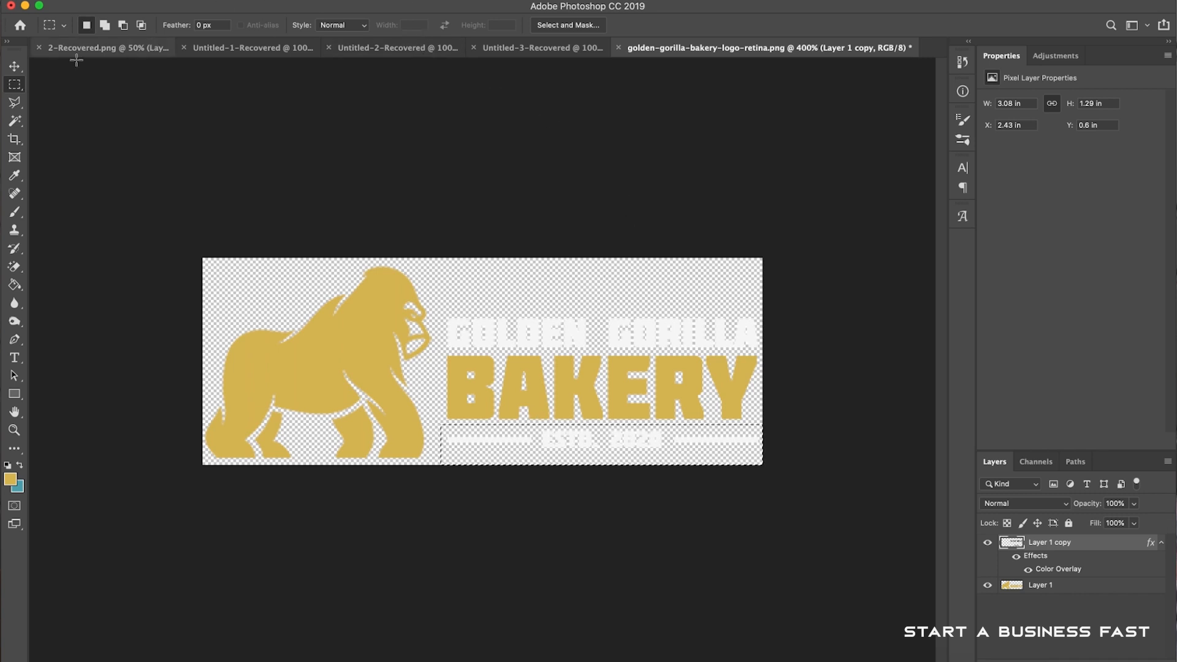
{"action": "left_click", "coordinate": [227, 0]}
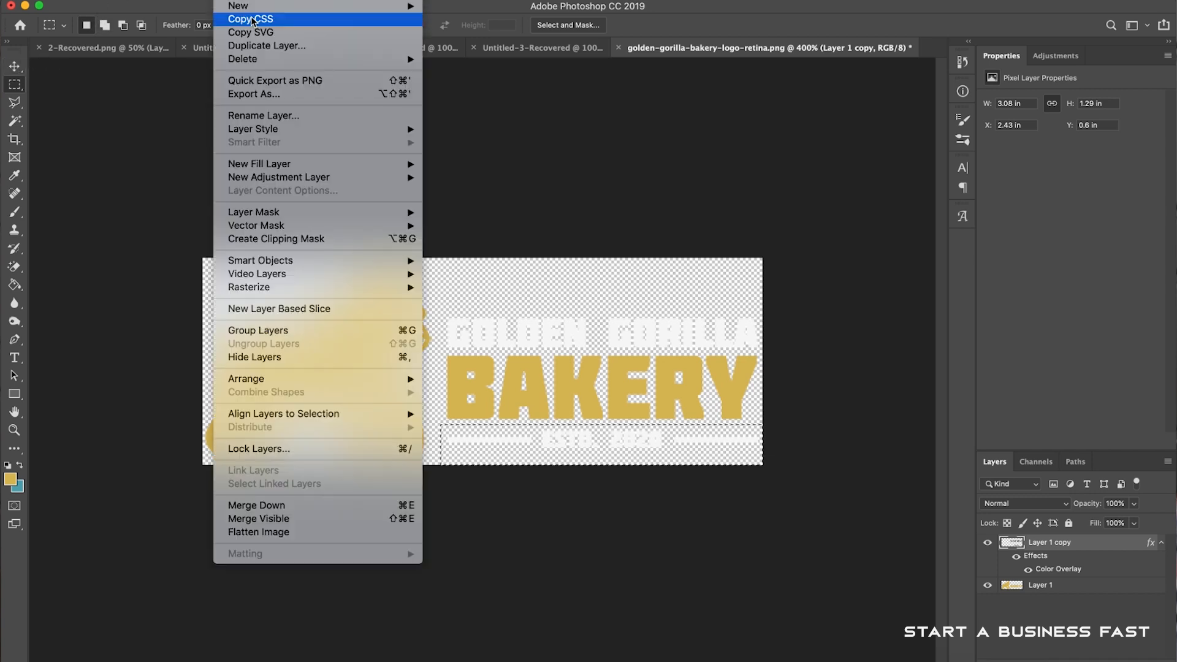
{"action": "mouse_move", "coordinate": [263, 7]}
{"action": "left_click", "coordinate": [475, 12]}
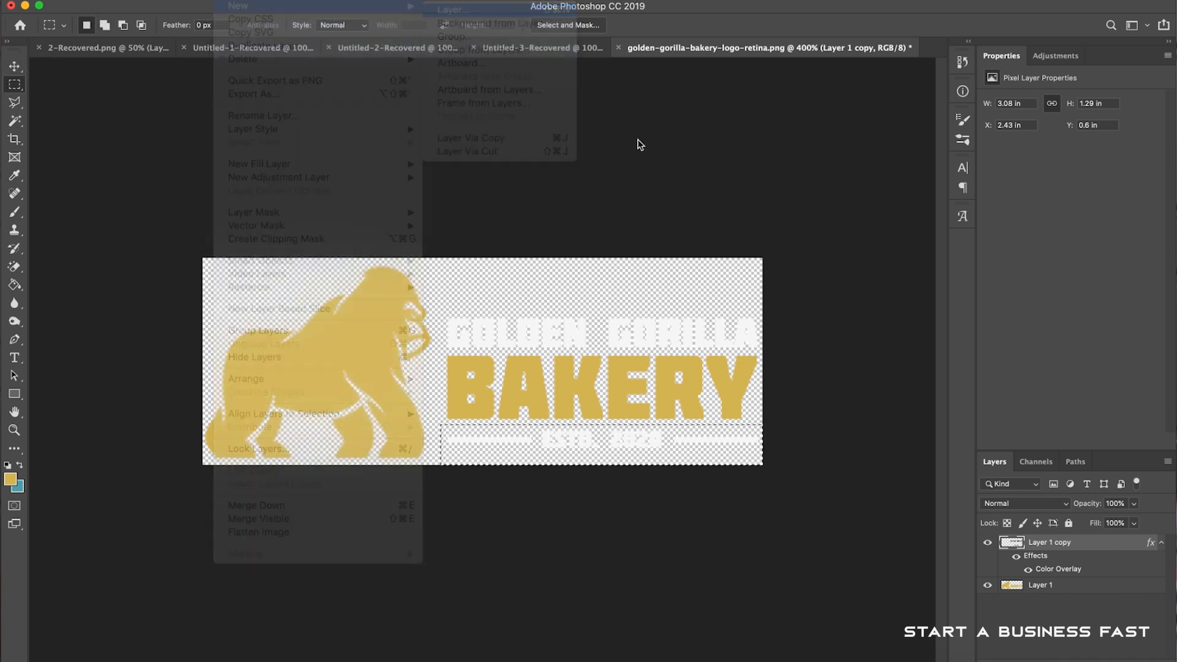
{"action": "left_click", "coordinate": [713, 296]}
{"action": "left_click", "coordinate": [19, 467]}
{"action": "left_click", "coordinate": [9, 479]}
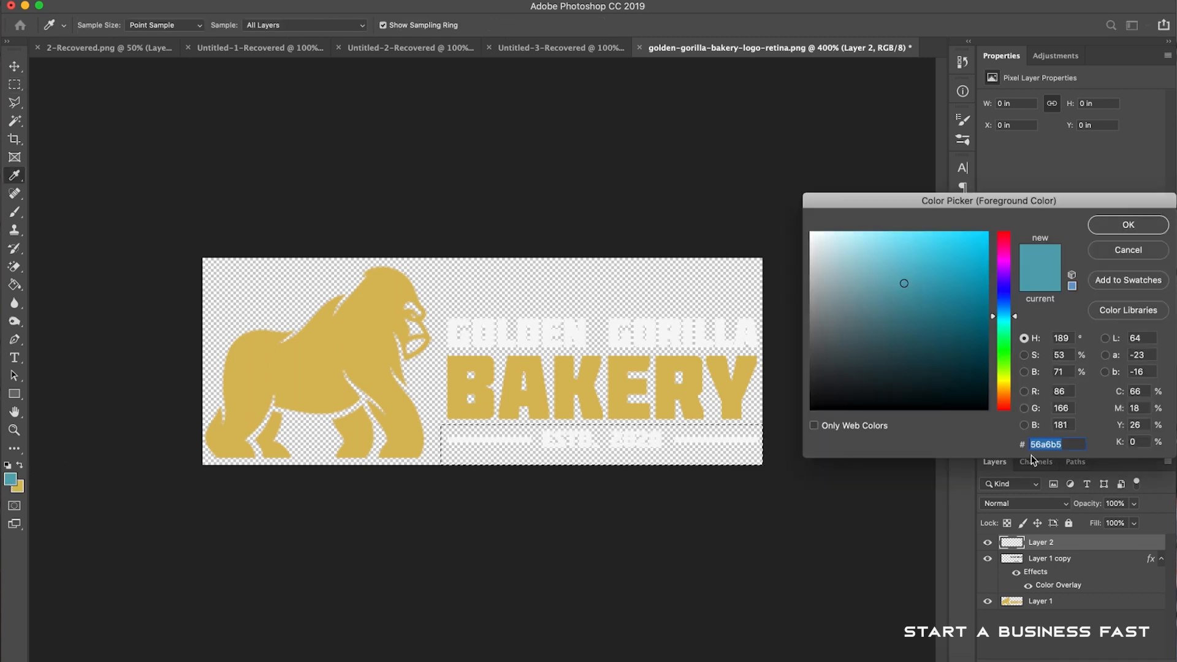
{"action": "type", "text": "222222"}
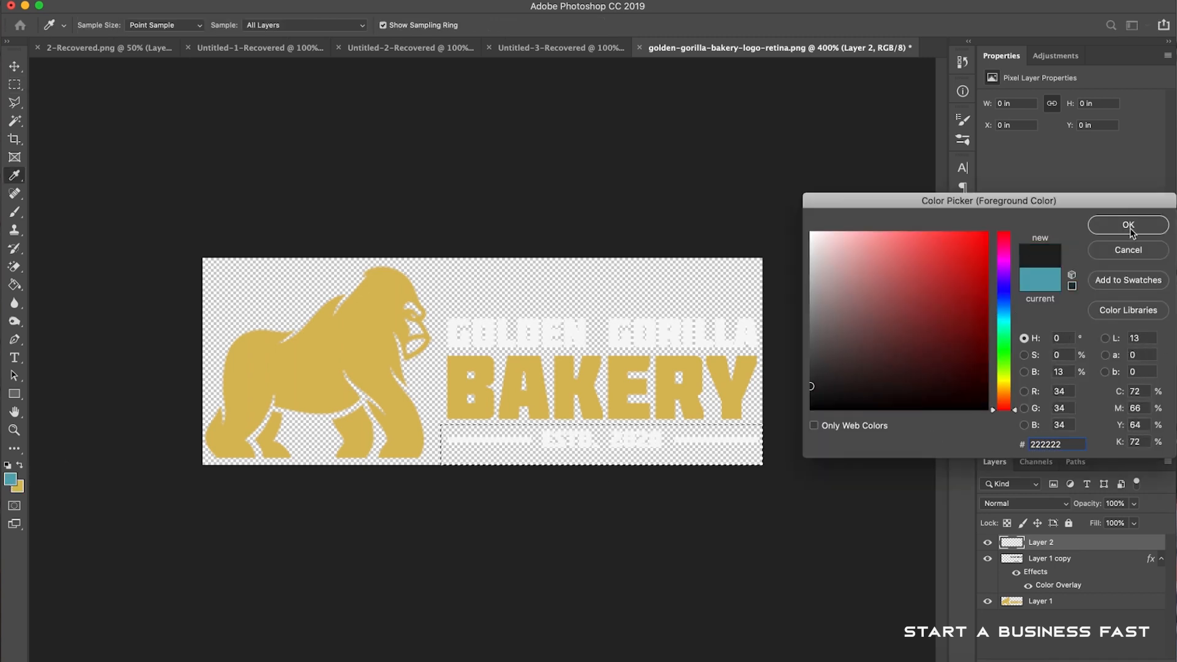
{"action": "left_click", "coordinate": [1128, 225]}
- Clear the selection, fill Layer 2 with the dark foreground color using the Paint Bucket, and move it beneath Layer 1
{"action": "left_click", "coordinate": [15, 284]}
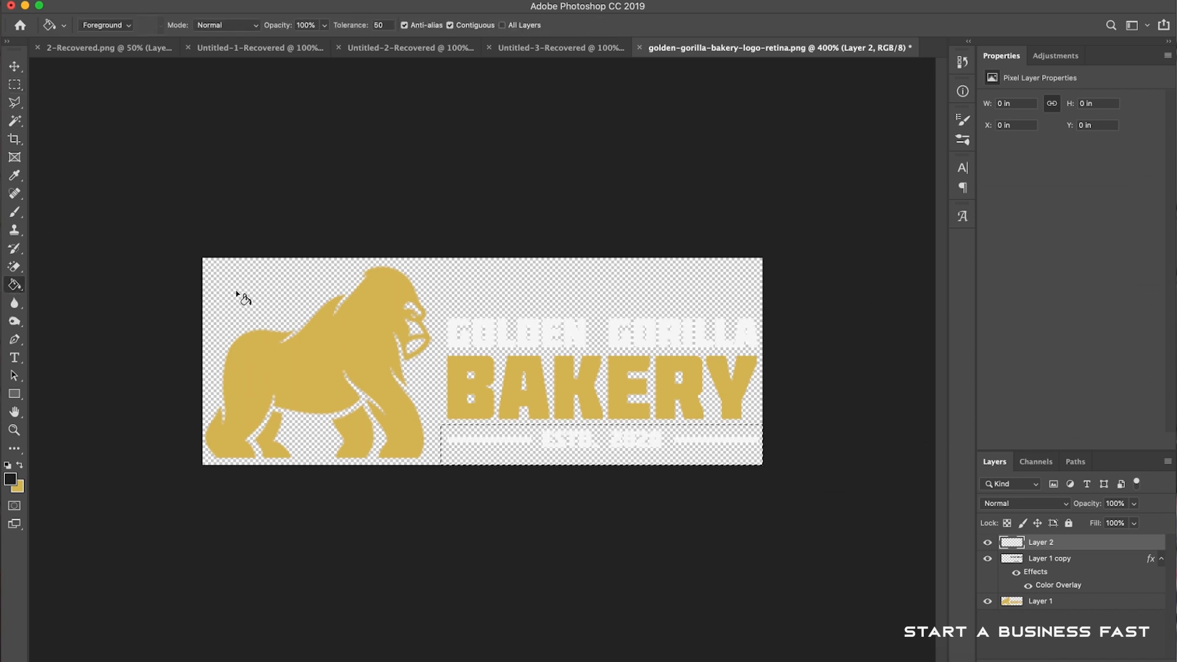
{"action": "left_click", "coordinate": [309, 1]}
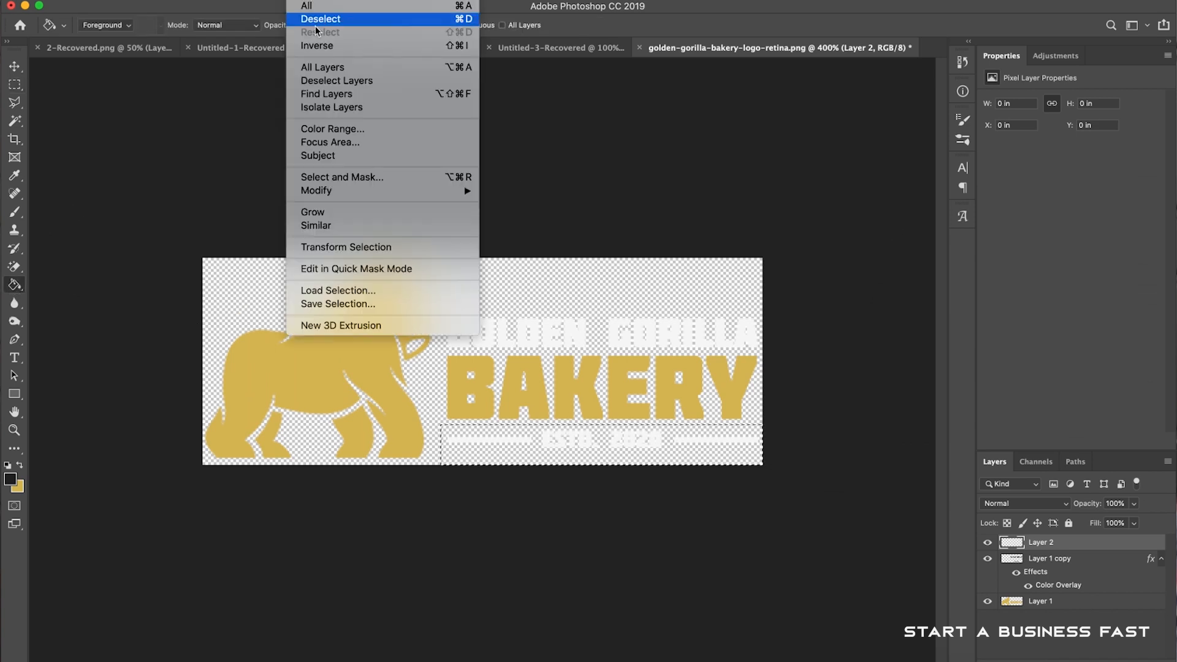
{"action": "left_click", "coordinate": [320, 20]}
{"action": "left_click", "coordinate": [293, 280]}
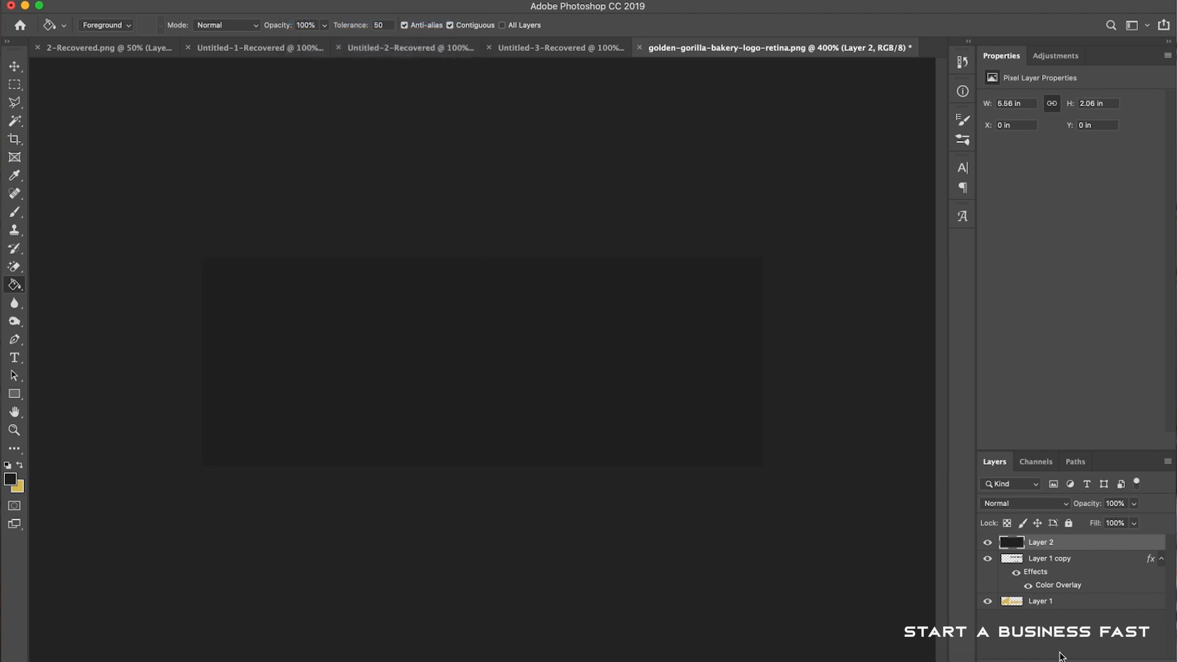
{"action": "left_click_drag", "start_coordinate": [1077, 548], "coordinate": [1072, 609]}
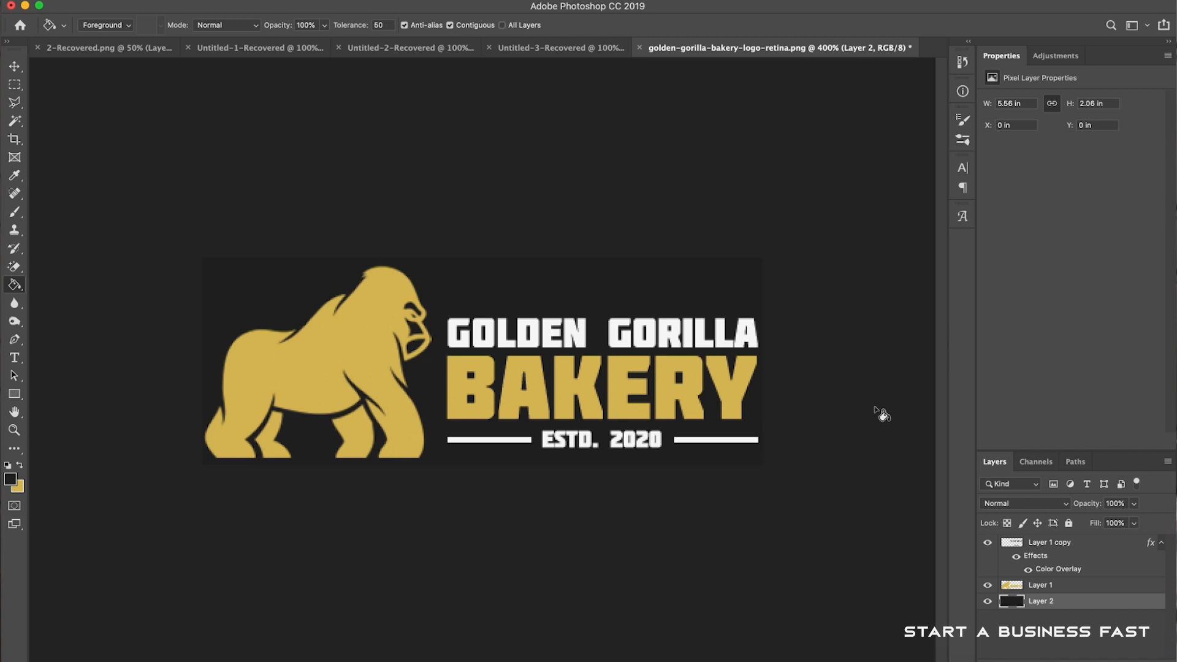
- Merge Layer 1 copy and Layer 1 into one logo layer, keeping the dark Layer 2 separate
{"action": "left_click", "coordinate": [1065, 544], "text": "shift"}
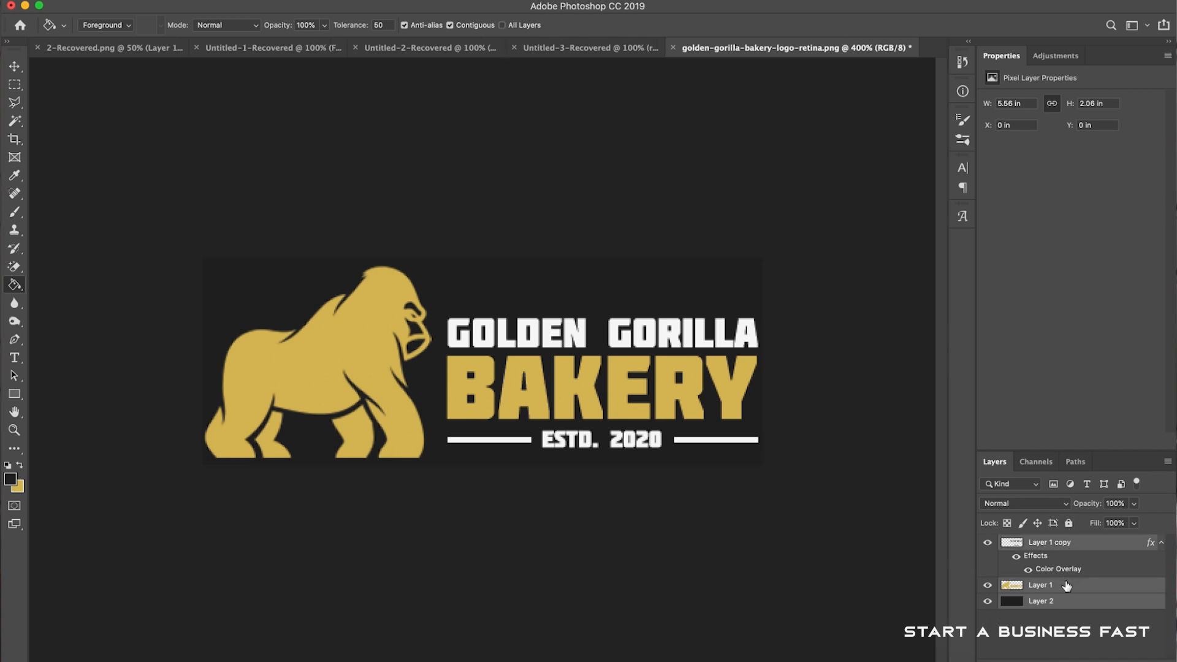
{"action": "left_click", "coordinate": [1086, 555]}
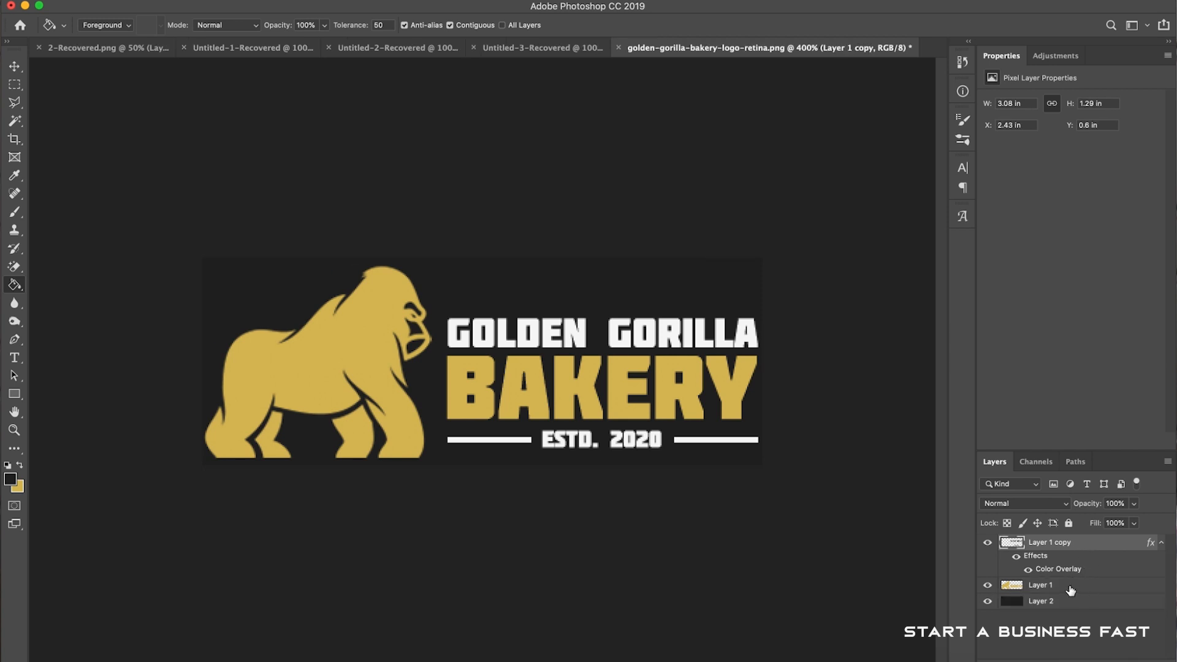
{"action": "left_click", "coordinate": [1071, 589], "text": "shift"}
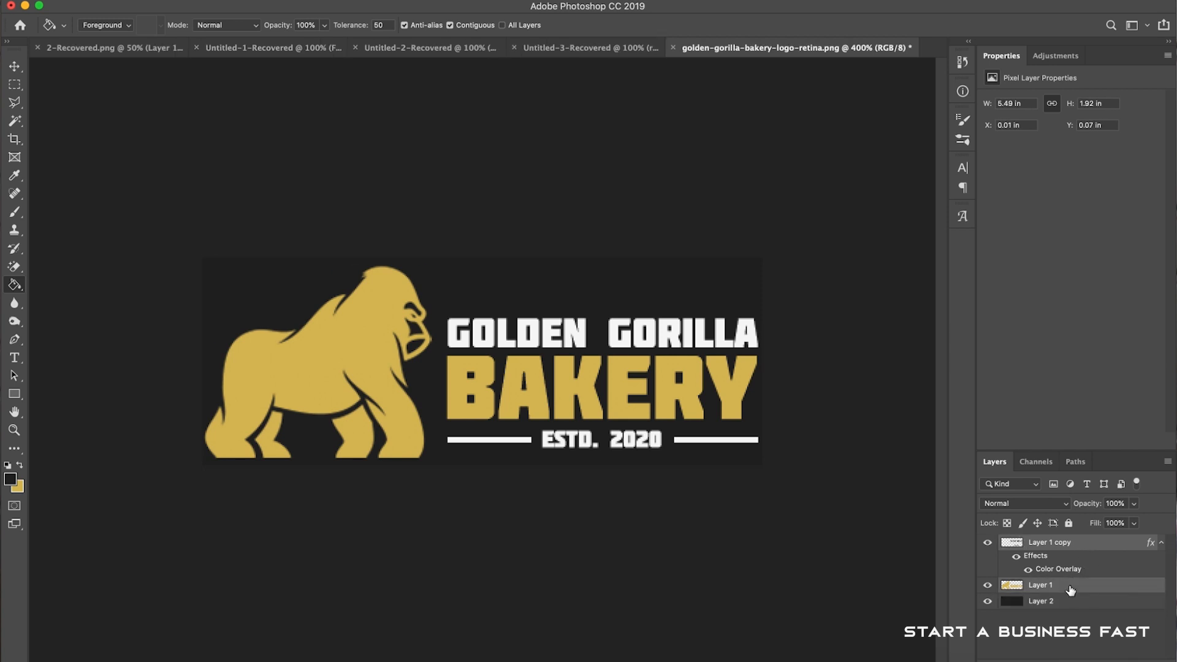
{"action": "right_click", "coordinate": [1071, 550]}
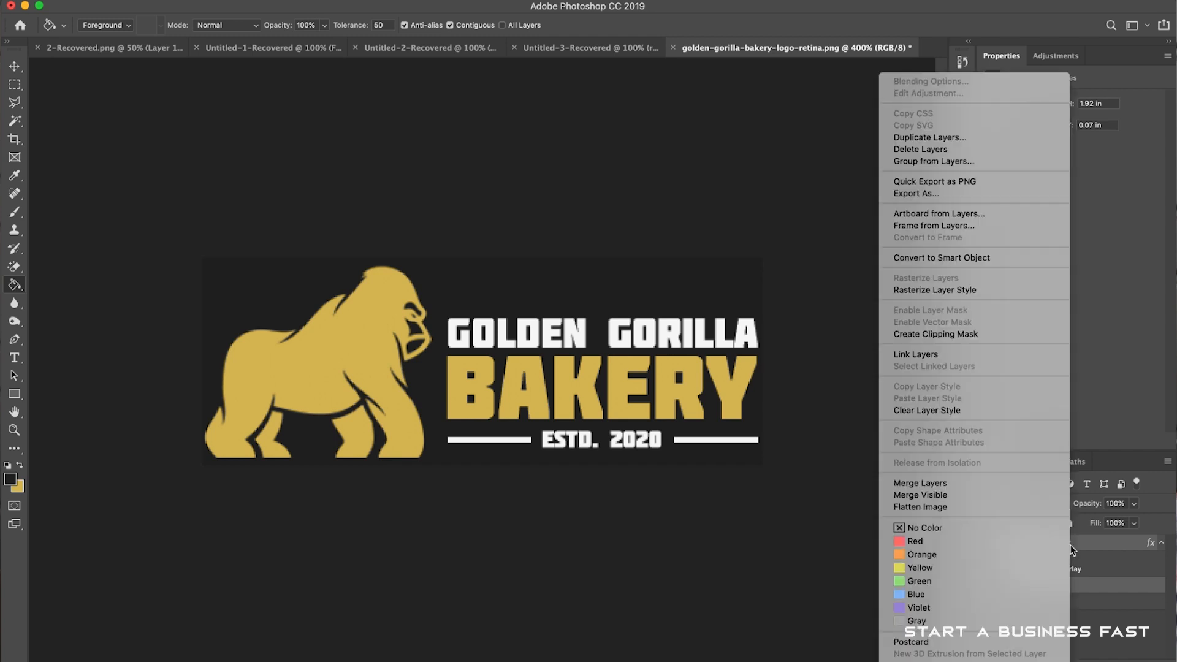
{"action": "left_click", "coordinate": [987, 496]}
{"action": "key", "text": "super+z"}
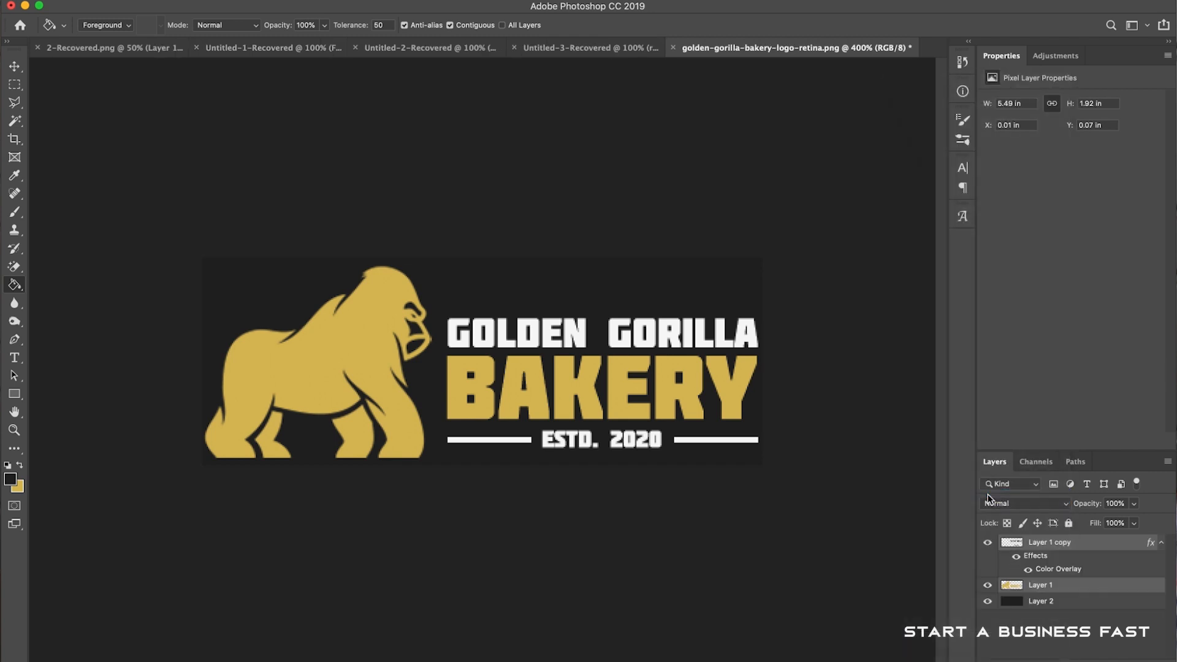
{"action": "right_click", "coordinate": [1050, 543]}
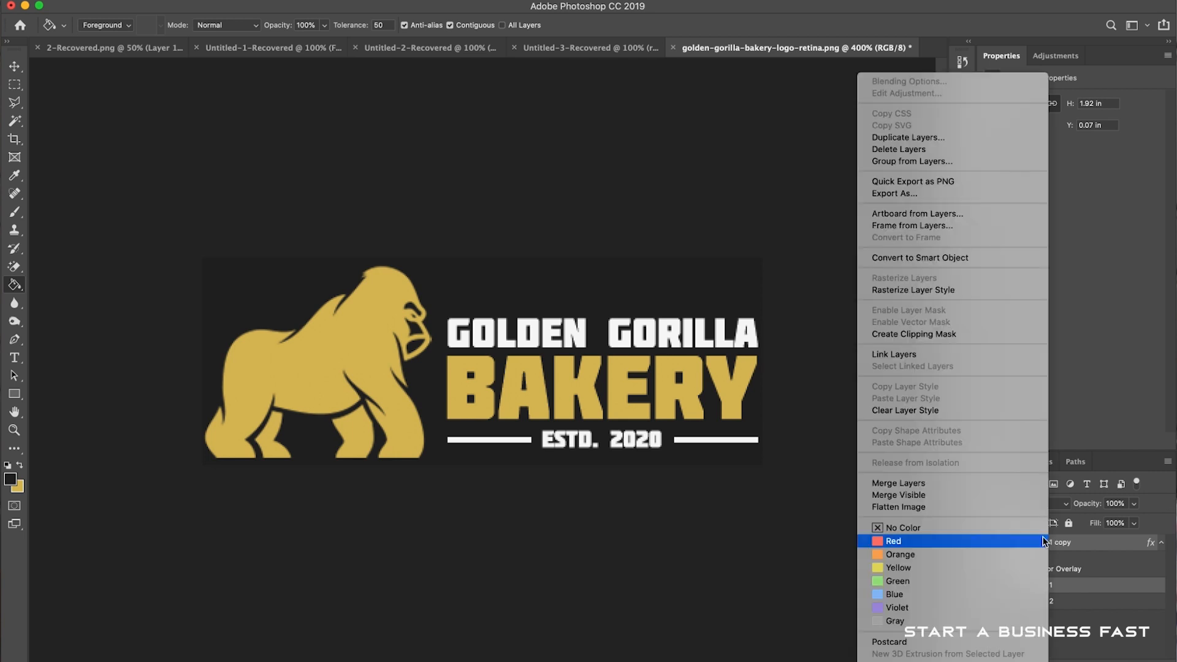
{"action": "left_click", "coordinate": [958, 484]}
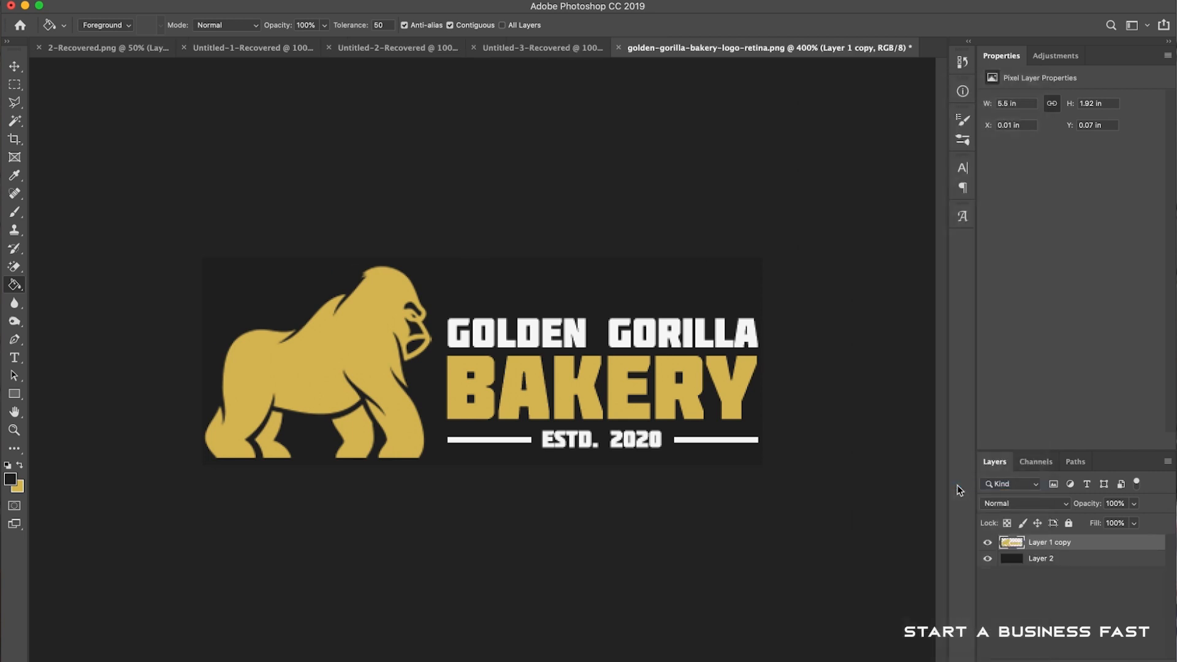
- Hide and delete the dark background Layer 2
{"action": "left_click", "coordinate": [988, 559]}
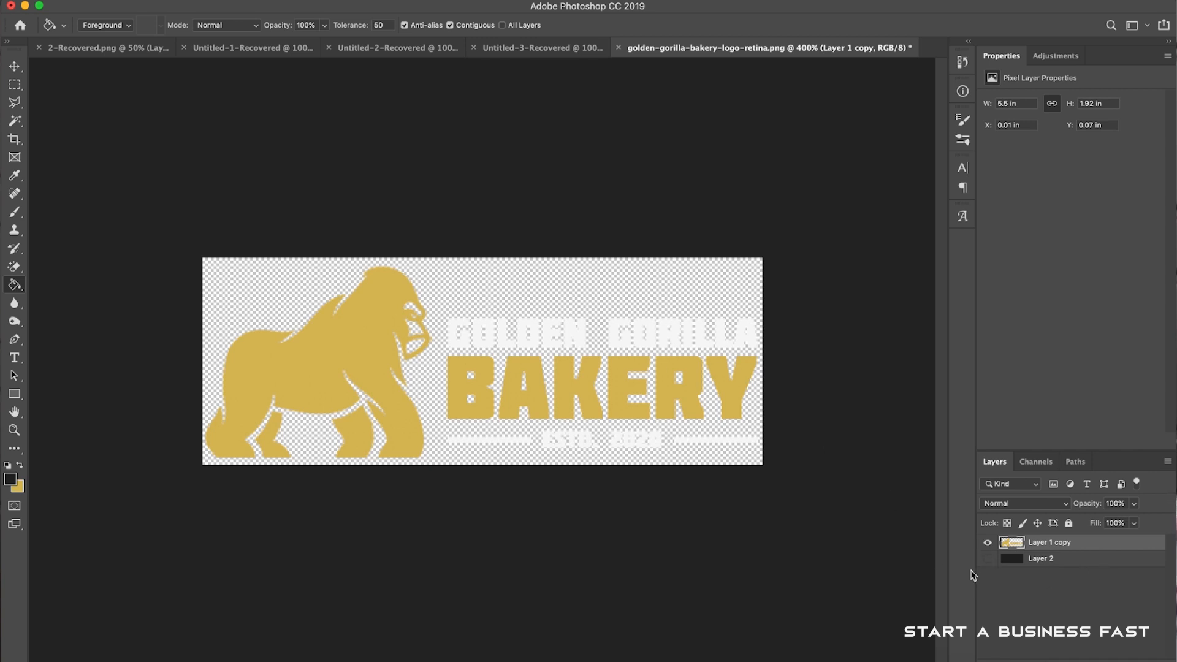
{"action": "left_click", "coordinate": [1081, 559]}
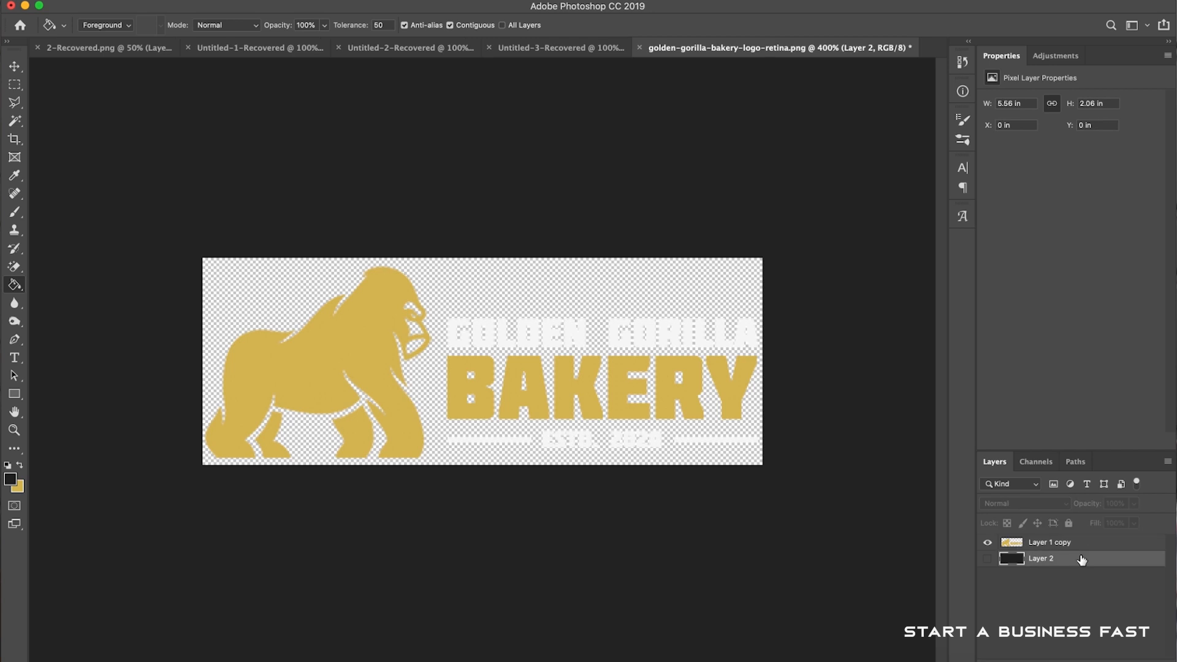
{"action": "key", "text": "Delete"}
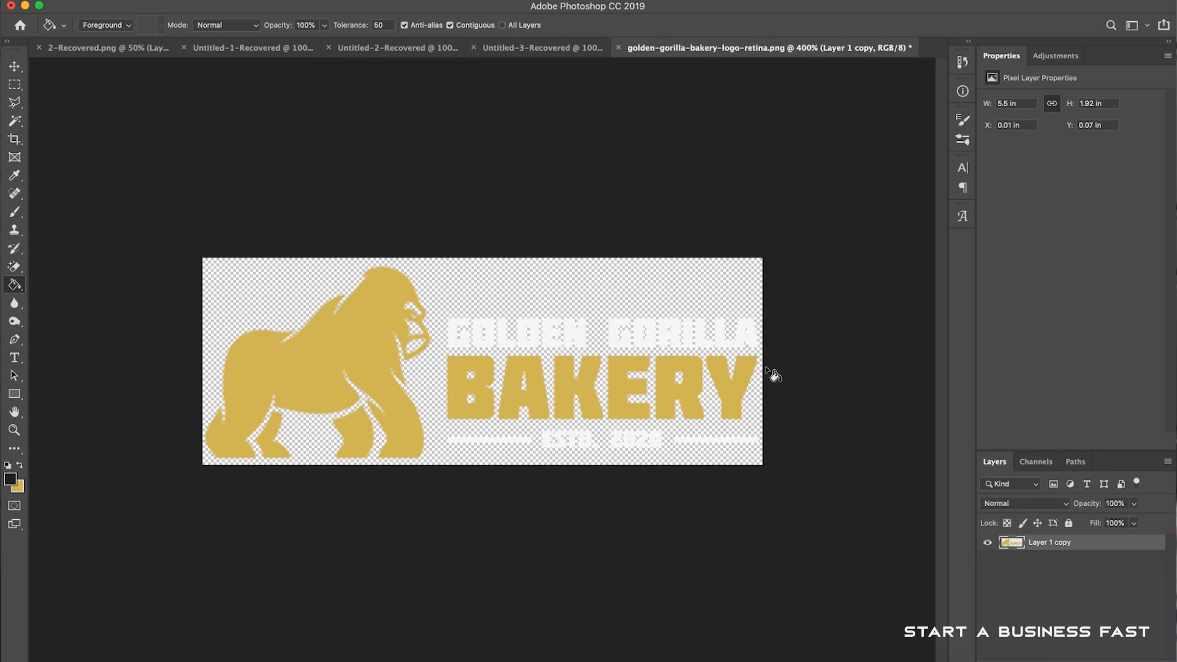
- Save a PNG copy of the logo as golden-gorilla-bakery-logo-footer.png in the Logos - Gorilla folder
{"action": "left_click", "coordinate": [135, 0]}
{"action": "left_click", "coordinate": [150, 134]}
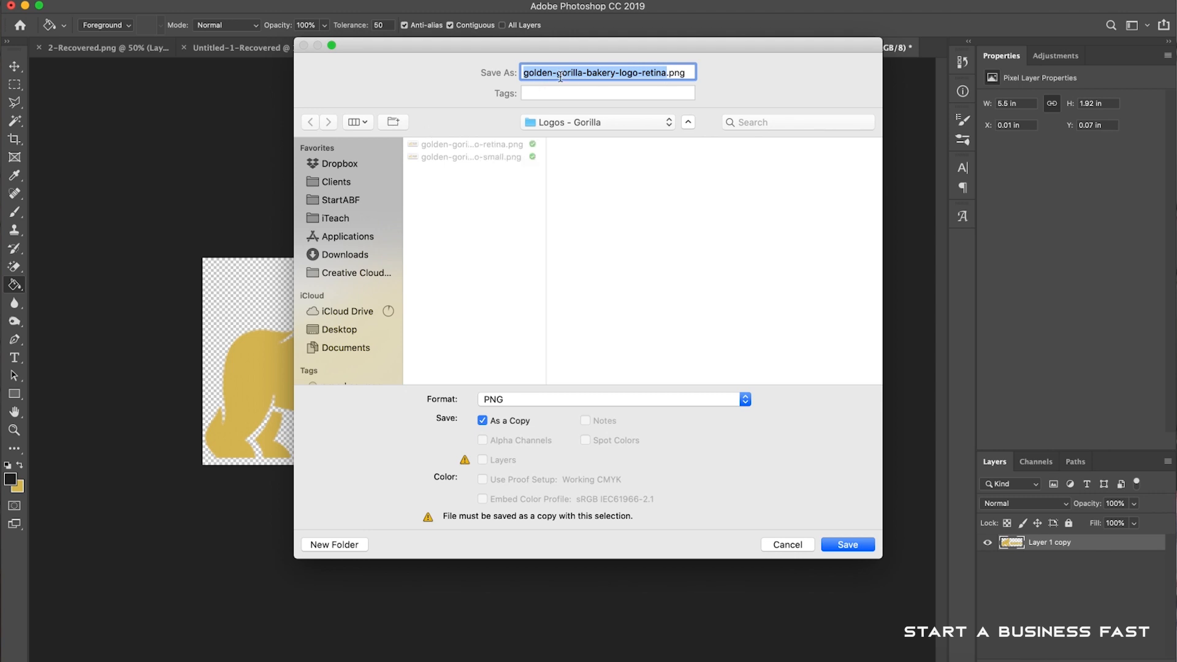
{"action": "left_click", "coordinate": [666, 73]}
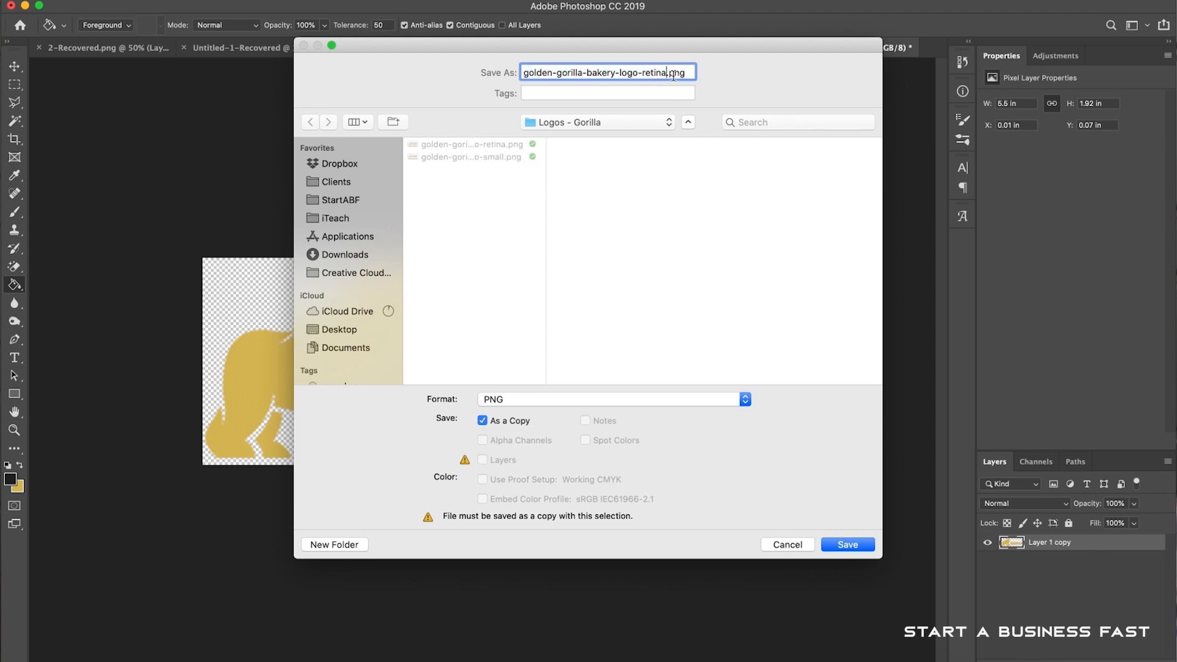
{"action": "key", "text": "BackSpace"}
{"action": "key", "text": "BackSpace"}
{"action": "key", "text": "BackSpace"}
{"action": "key", "text": "BackSpace"}
{"action": "key", "text": "BackSpace"}
{"action": "key", "text": "BackSpace"}
{"action": "type", "text": "footer"}
{"action": "left_click", "coordinate": [847, 545]}
{"action": "left_click", "coordinate": [687, 296]}
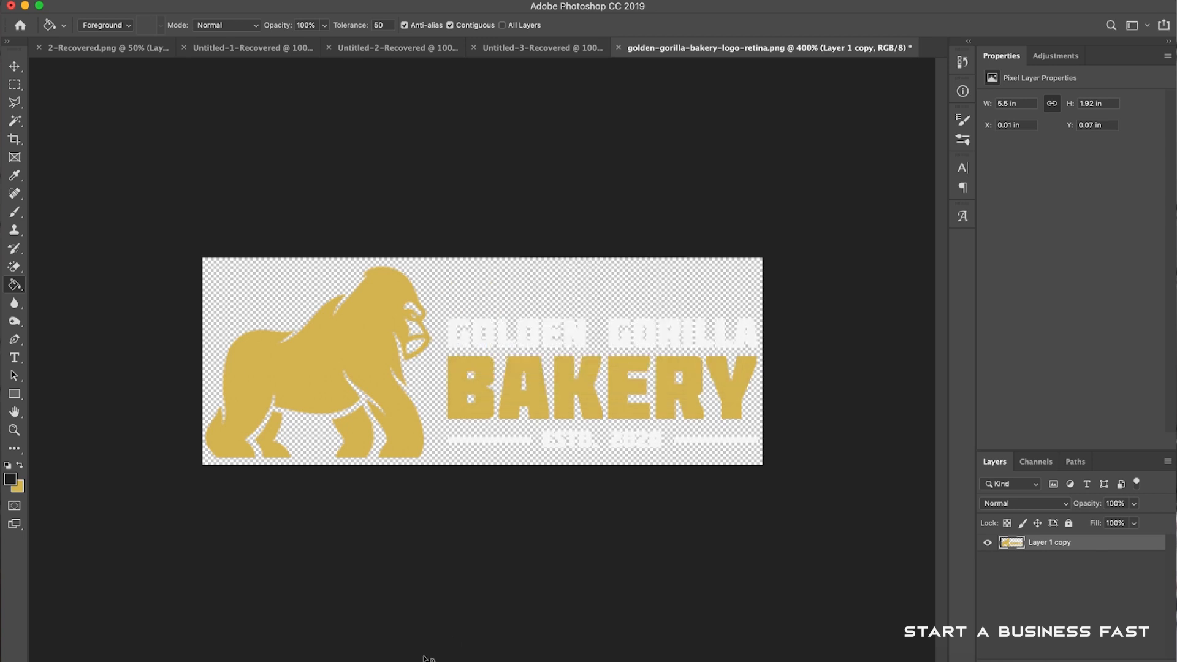
- Switch to Firefox and upload golden-gorilla-bakery-logo-footer.png from the Logos - Gorilla folder as the replacement image for Footer Widget 1
{"action": "left_click", "coordinate": [396, 656]}
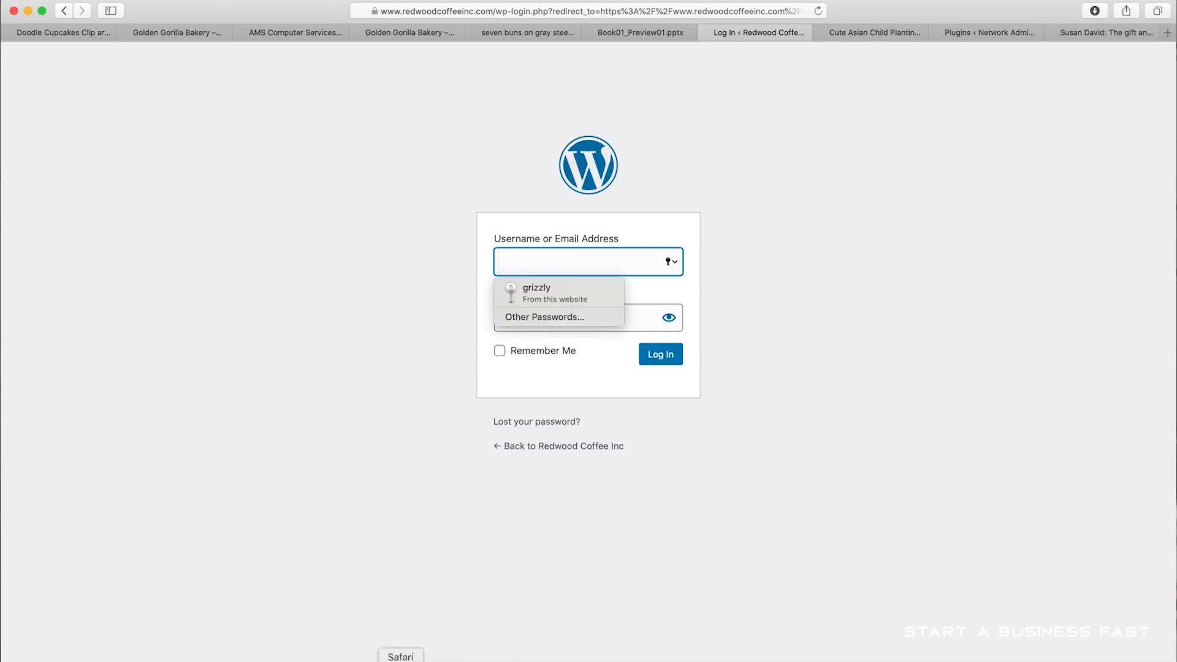
{"action": "left_click", "coordinate": [396, 657]}
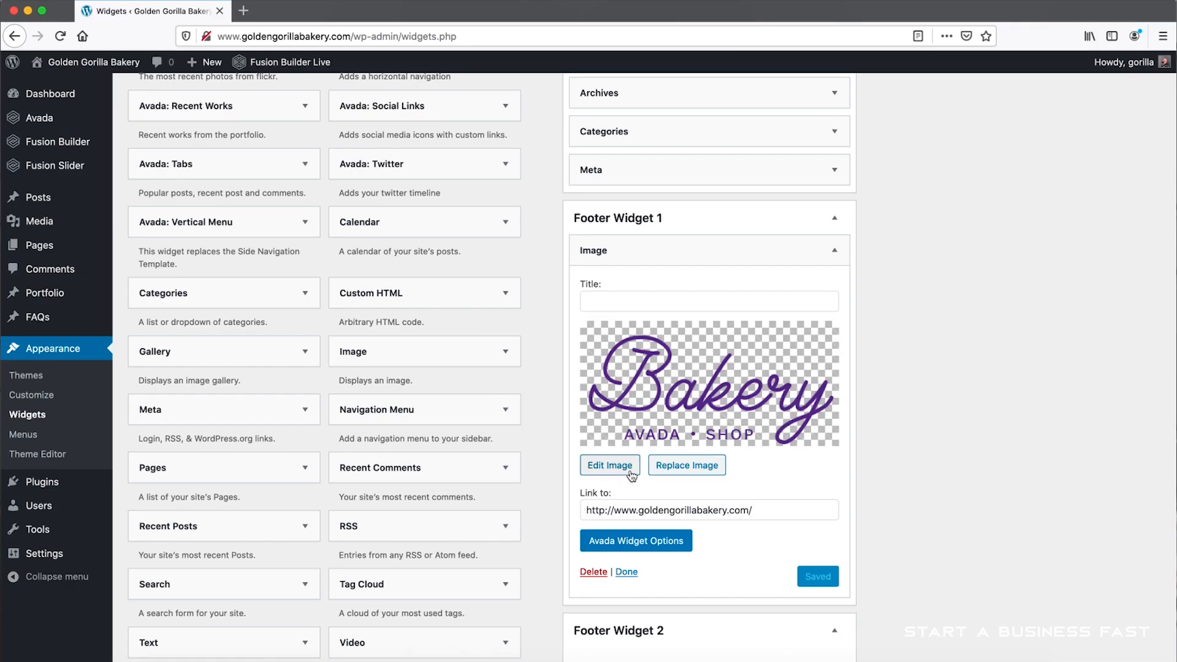
{"action": "left_click", "coordinate": [686, 465]}
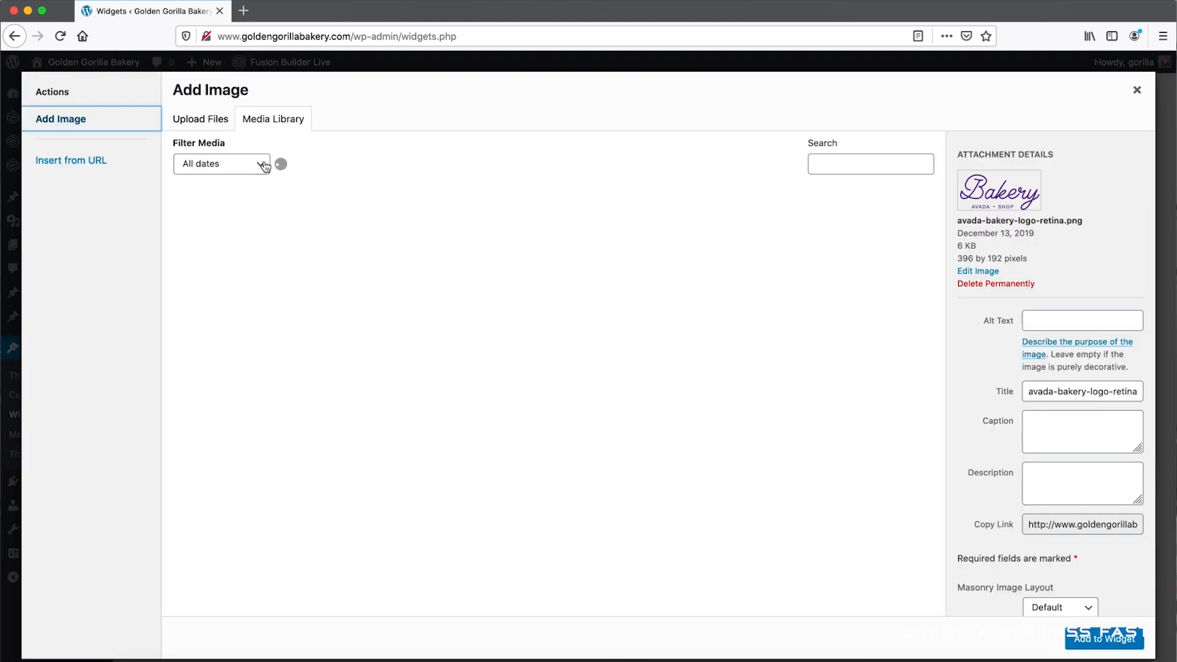
{"action": "left_click", "coordinate": [212, 126]}
{"action": "left_click", "coordinate": [658, 352]}
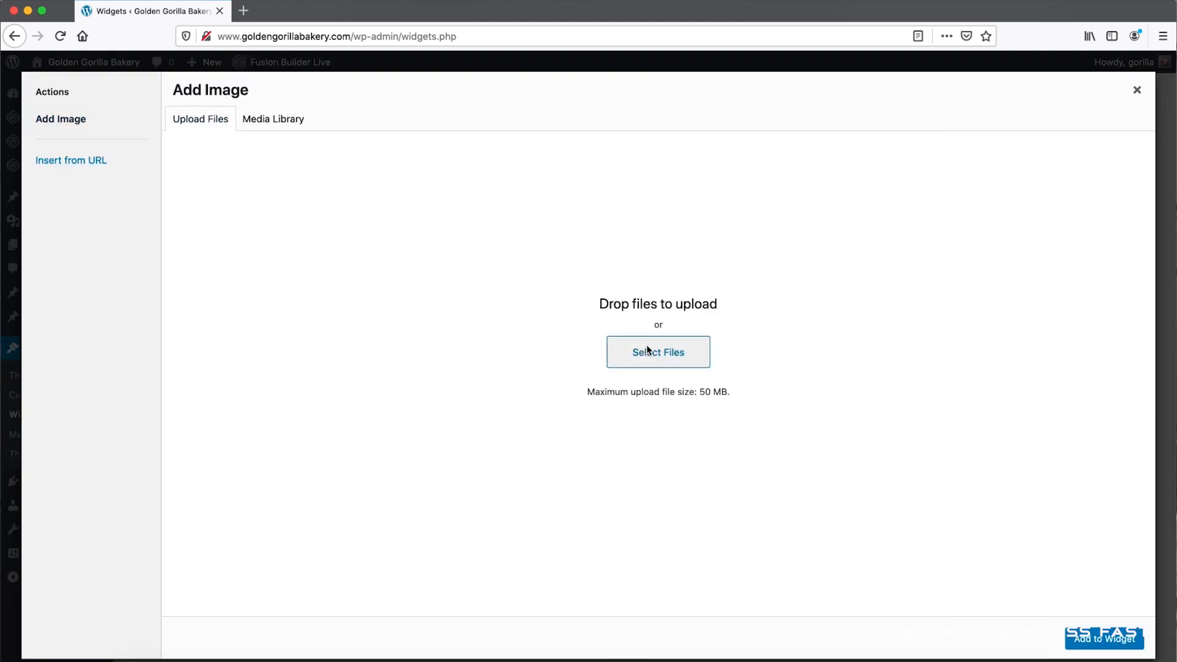
{"action": "left_click", "coordinate": [654, 105]}
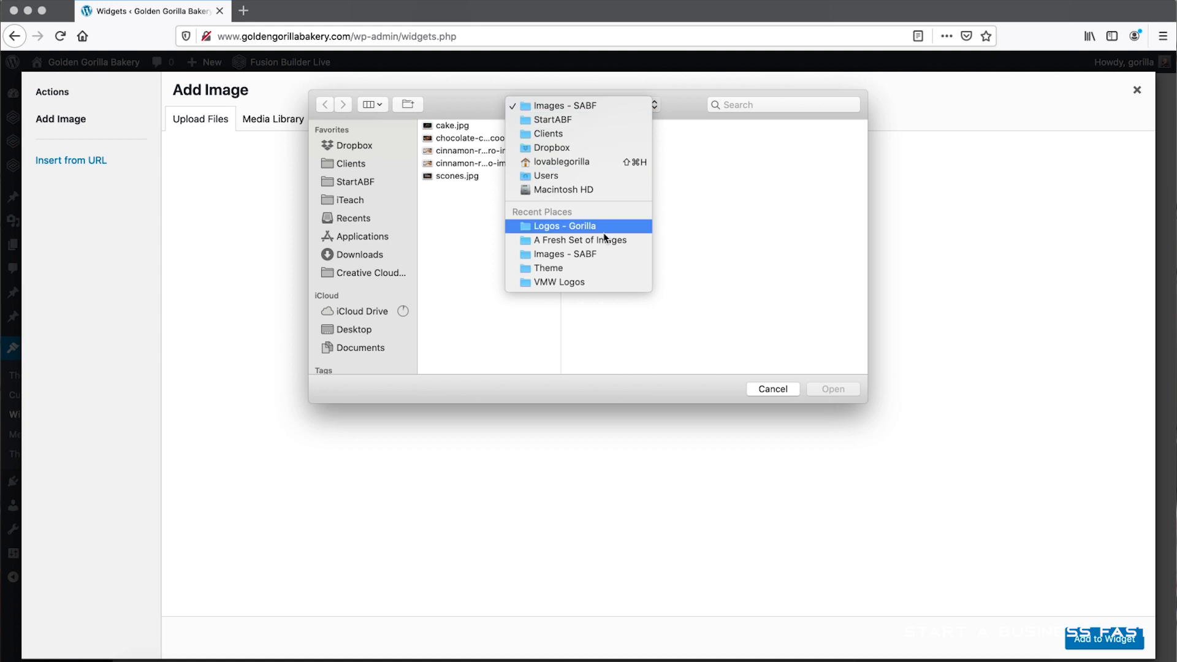
{"action": "left_click", "coordinate": [603, 228]}
{"action": "left_click", "coordinate": [644, 126]}
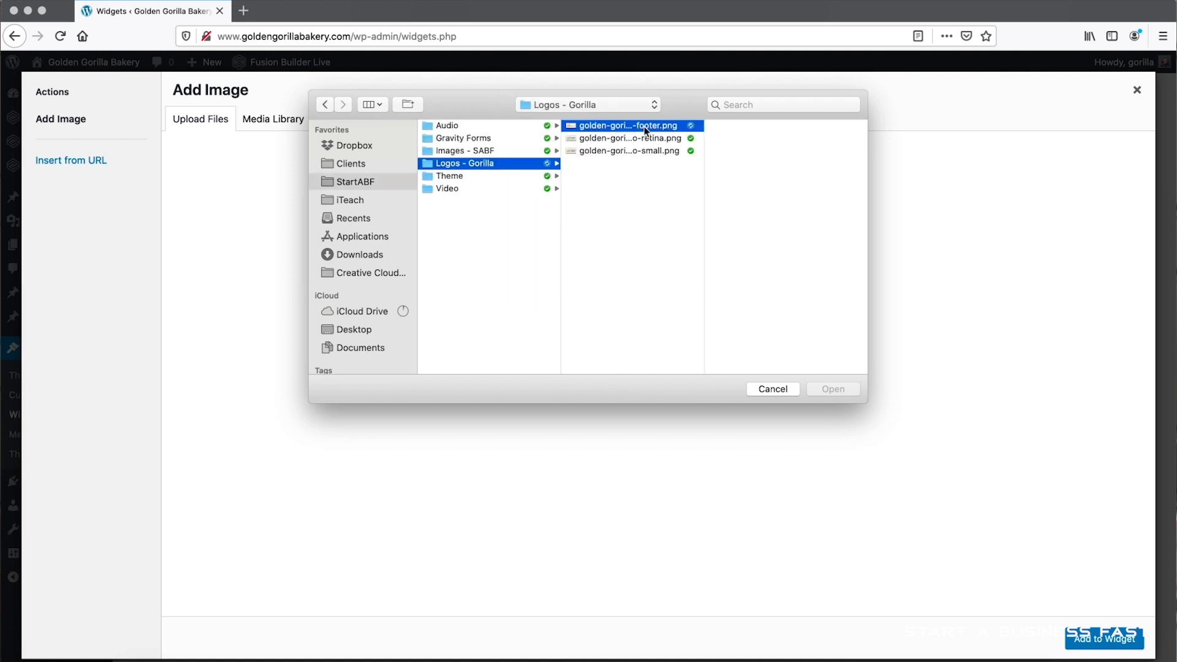
{"action": "left_click", "coordinate": [838, 392]}
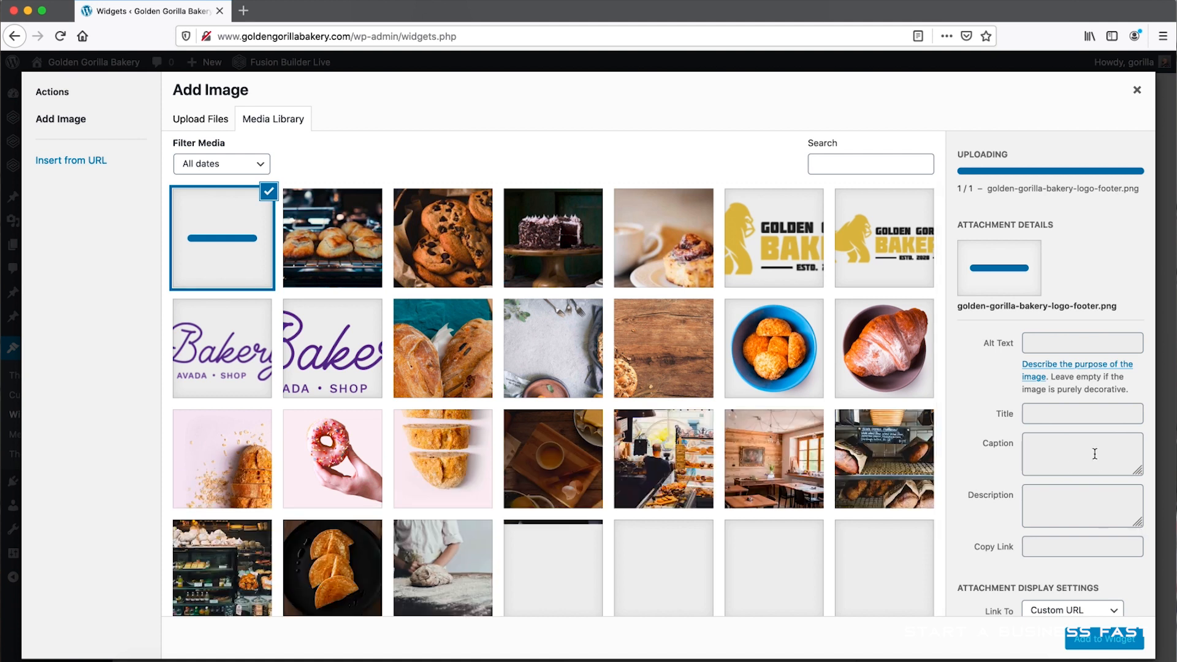
- Give the uploaded logo the alt text "Golden Gorilla Bakery Footer Logo", add it to the widget, and save the widget
{"action": "scroll", "coordinate": [1051, 341], "scroll_direction": "down", "scroll_amount": 3}
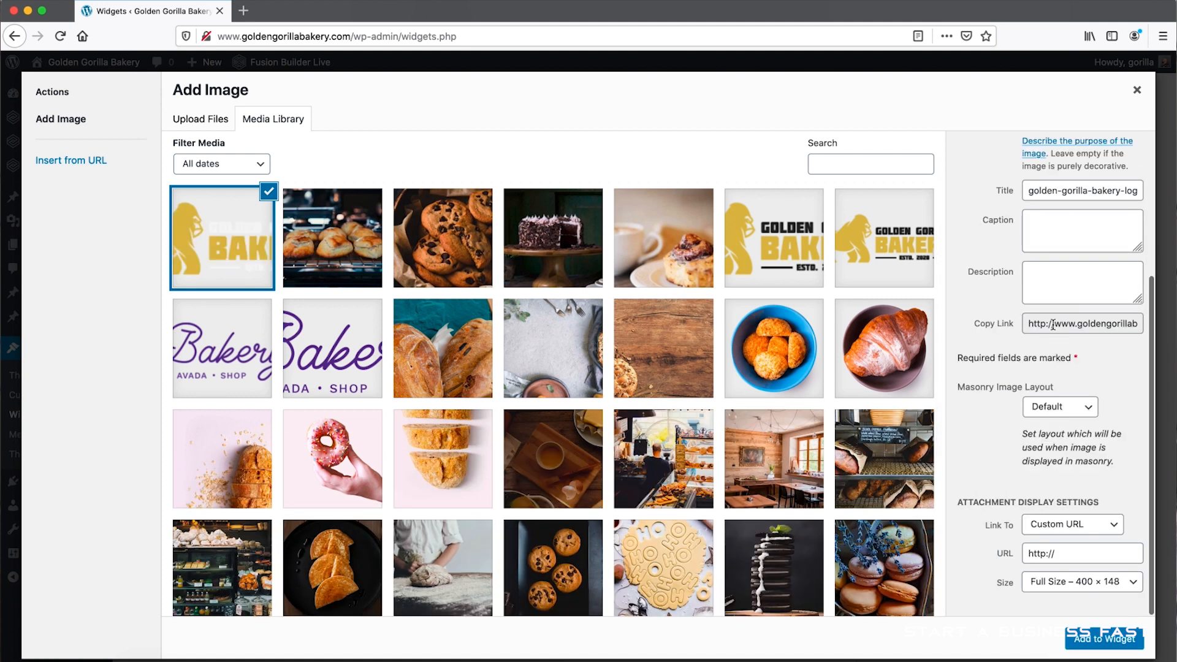
{"action": "scroll", "coordinate": [1046, 247], "scroll_direction": "up", "scroll_amount": 3}
{"action": "left_click", "coordinate": [1043, 203]}
{"action": "type", "text": "Golden Gorilla B"}
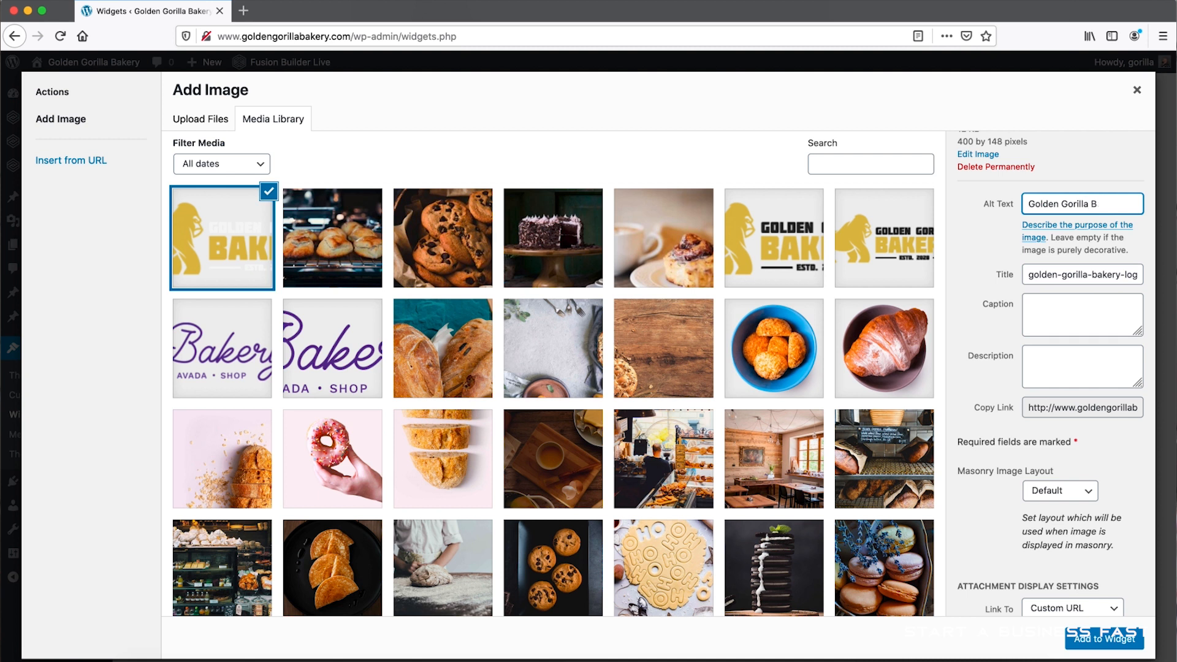
{"action": "type", "text": "akery Footer Logo"}
{"action": "left_click", "coordinate": [1113, 641]}
{"action": "left_click", "coordinate": [821, 540]}
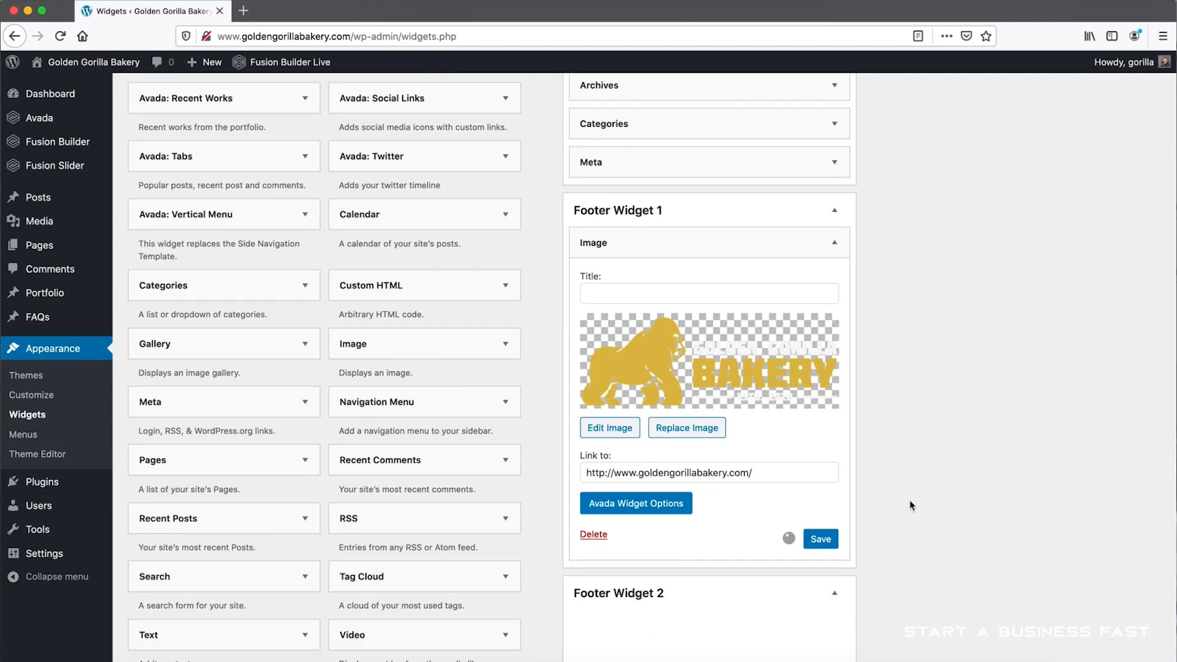
- Add a Text widget to Footer Widget 2 and title it "Welcome"
{"action": "scroll", "coordinate": [914, 484], "scroll_direction": "down", "scroll_amount": 3}
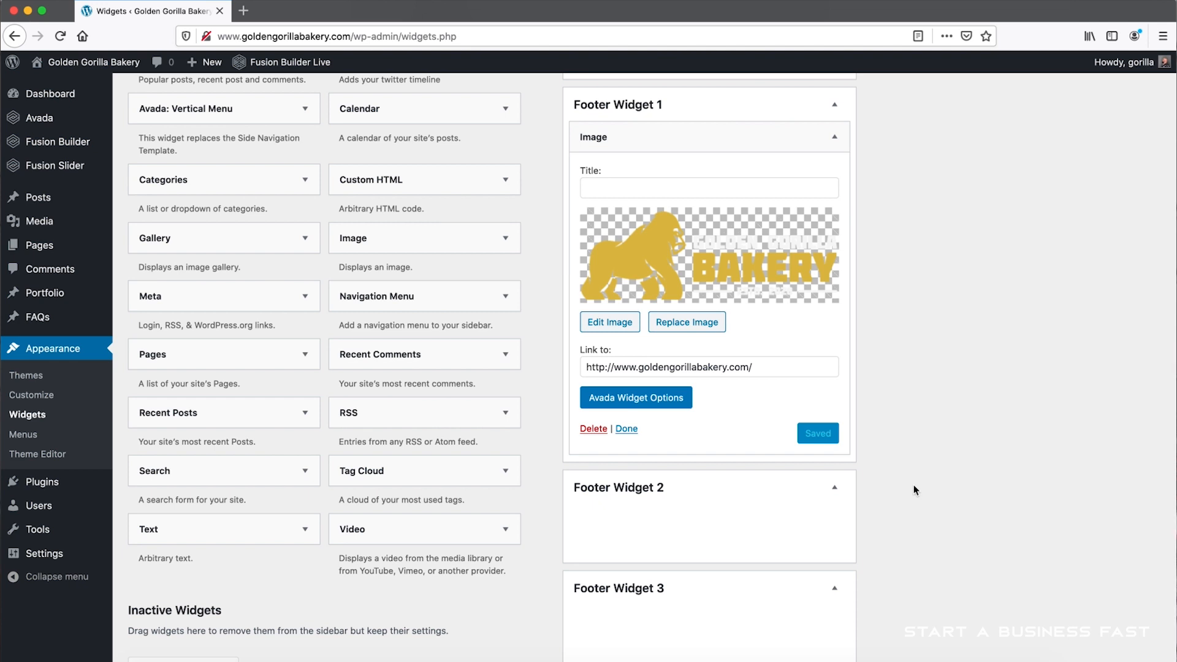
{"action": "scroll", "coordinate": [914, 485], "scroll_direction": "down", "scroll_amount": 1}
{"action": "left_click_drag", "start_coordinate": [211, 508], "coordinate": [665, 494]}
{"action": "scroll", "coordinate": [733, 509], "scroll_direction": "down", "scroll_amount": 1}
{"action": "scroll", "coordinate": [733, 508], "scroll_direction": "down", "scroll_amount": 3}
{"action": "left_click", "coordinate": [648, 433]}
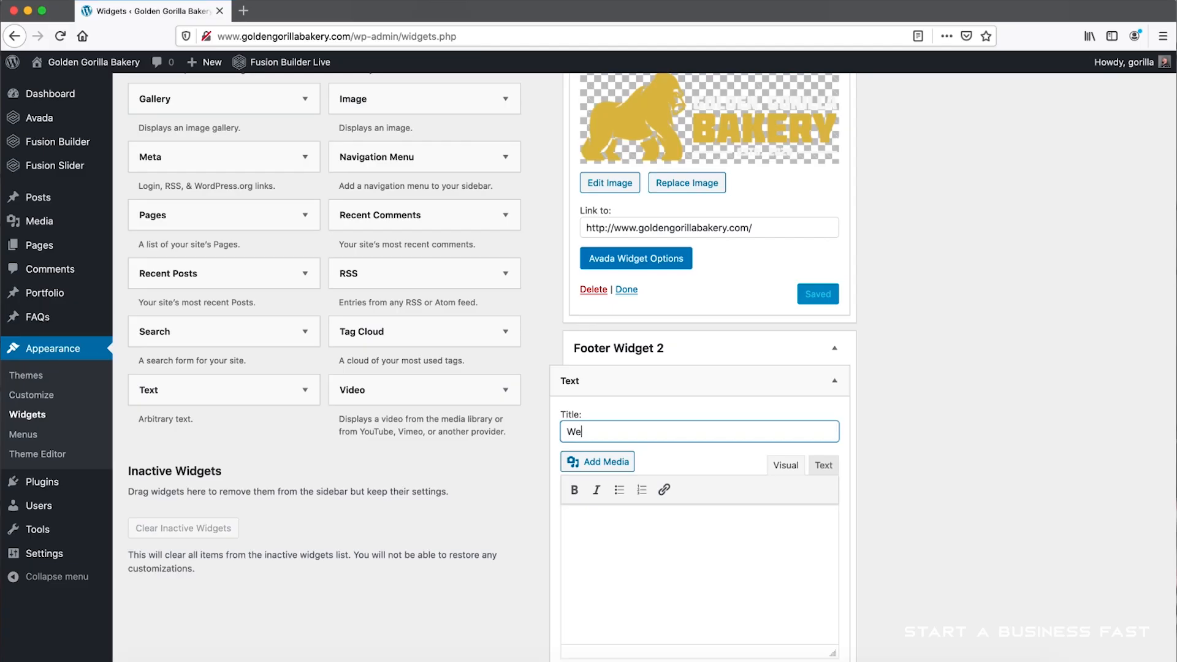
{"action": "scroll", "coordinate": [652, 424], "scroll_direction": "down", "scroll_amount": 3}
- Write "Welcome to Golden Gorilla Bakery. We love our customers. We go ape for baked goods." in the Text widget's body and save it
{"action": "left_click", "coordinate": [652, 421]}
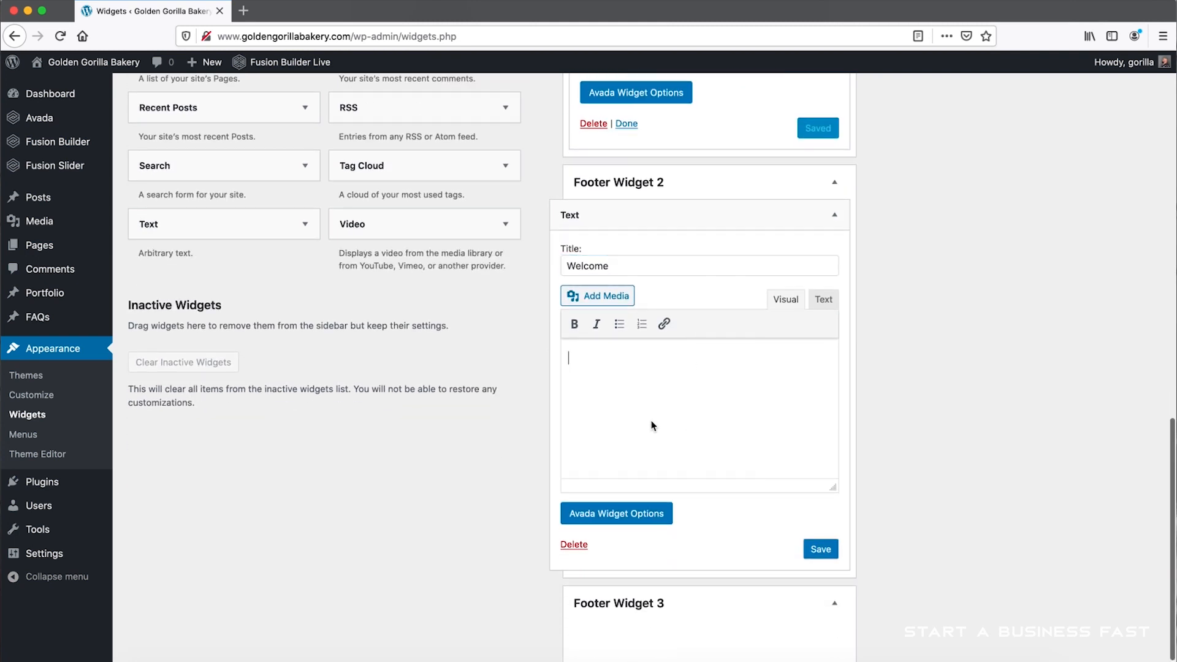
{"action": "type", "text": "Welcome to Golden Gorilla Bakery. We"}
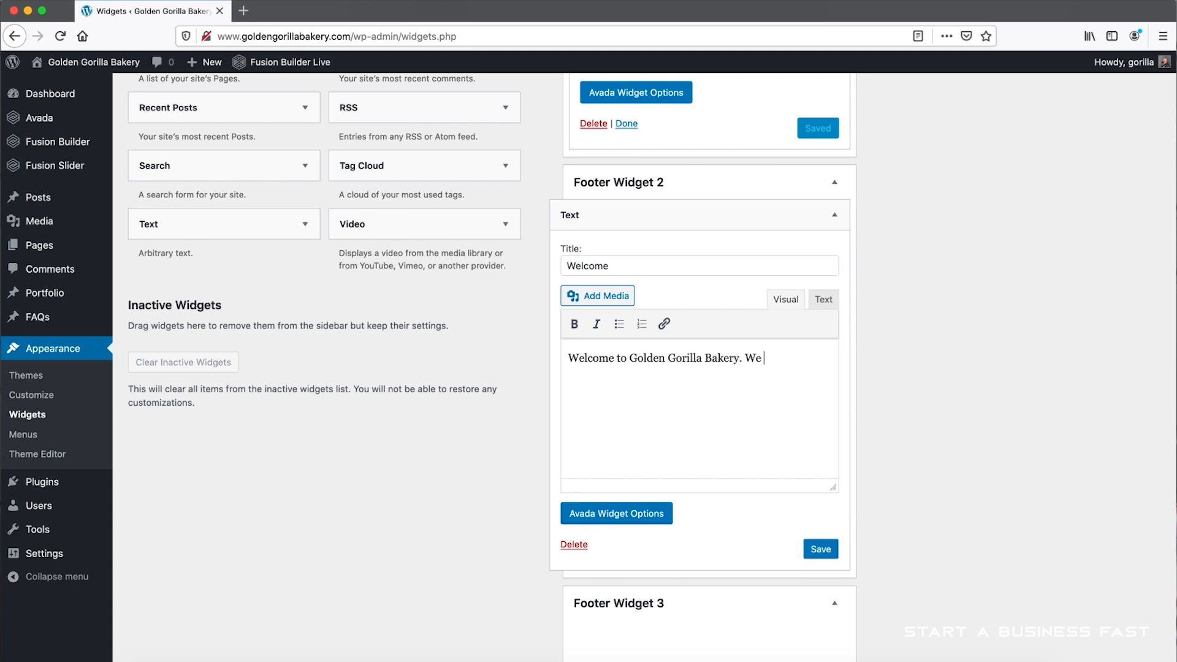
{"action": "type", "text": "our customers. We go ape for baked goods."}
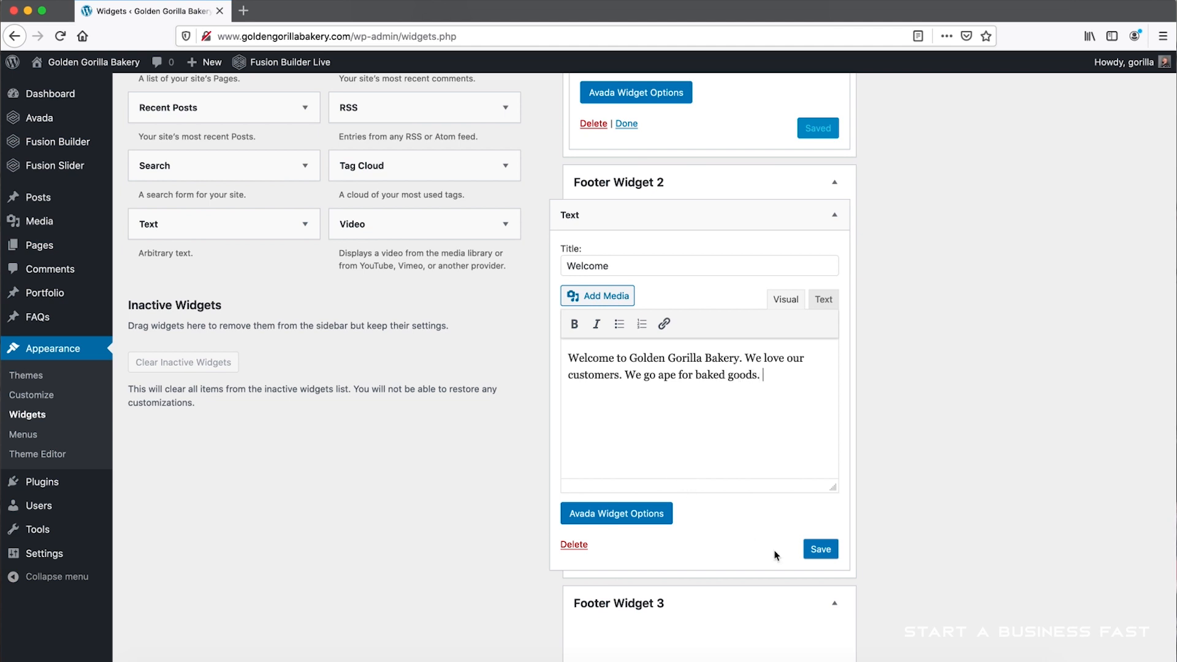
{"action": "left_click", "coordinate": [821, 549]}
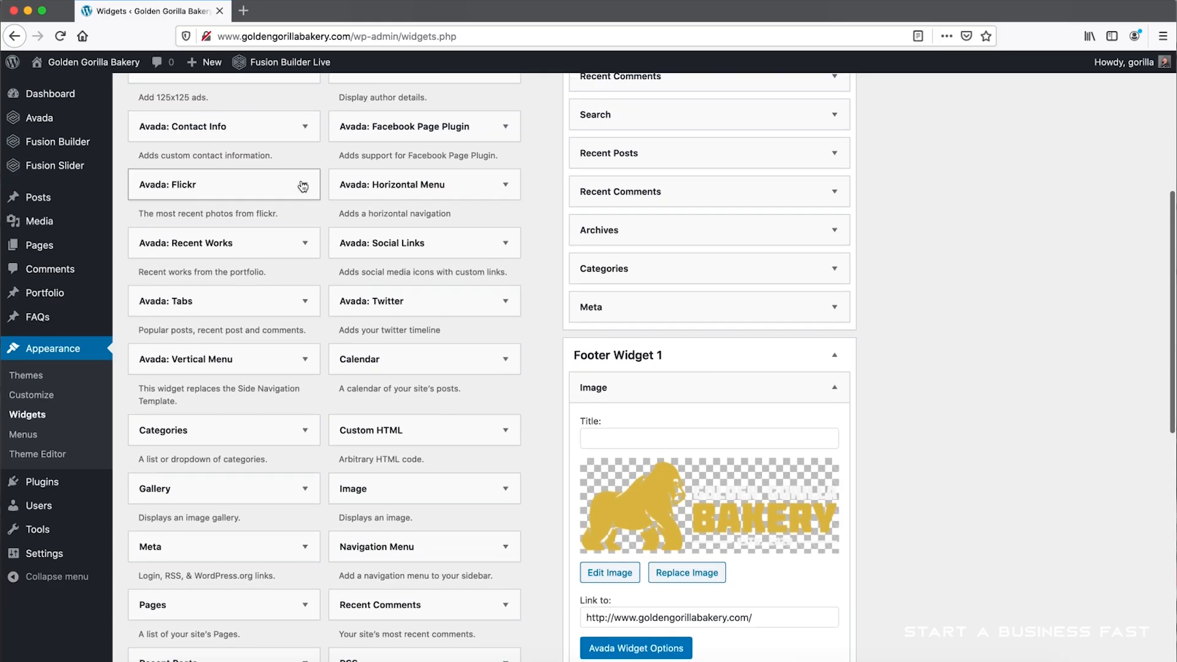
- Look through the whole list of available widgets for content suited to the remaining footer areas
{"action": "scroll", "coordinate": [303, 186], "scroll_direction": "up", "scroll_amount": 5}
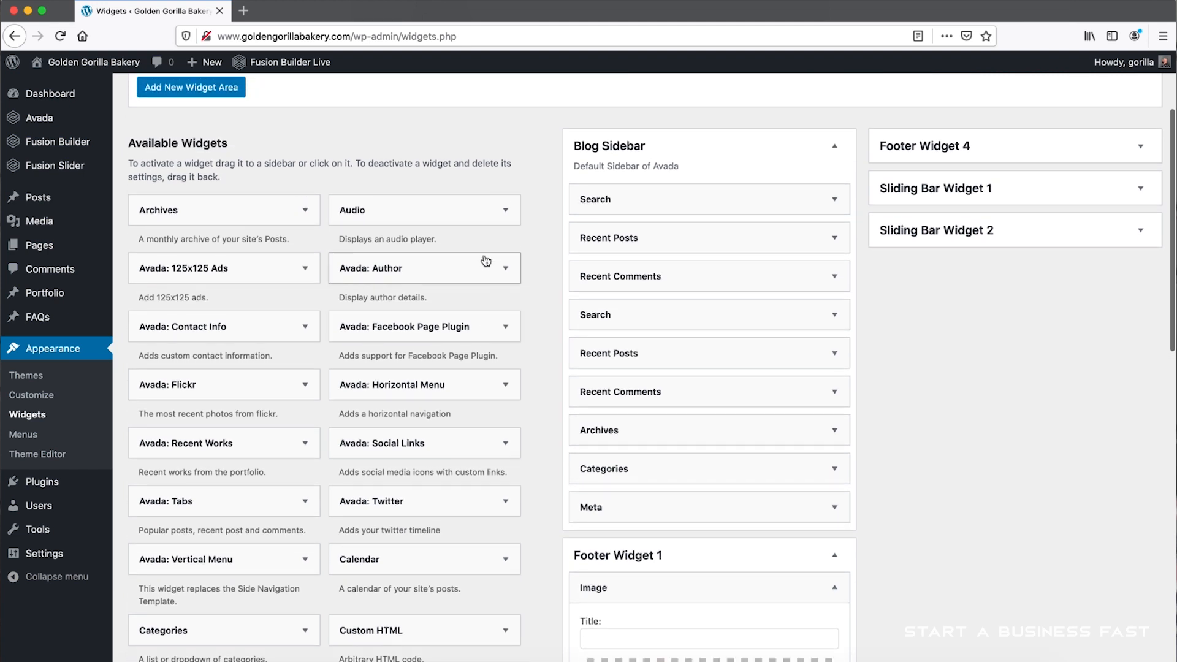
{"action": "scroll", "coordinate": [487, 260], "scroll_direction": "down", "scroll_amount": 5}
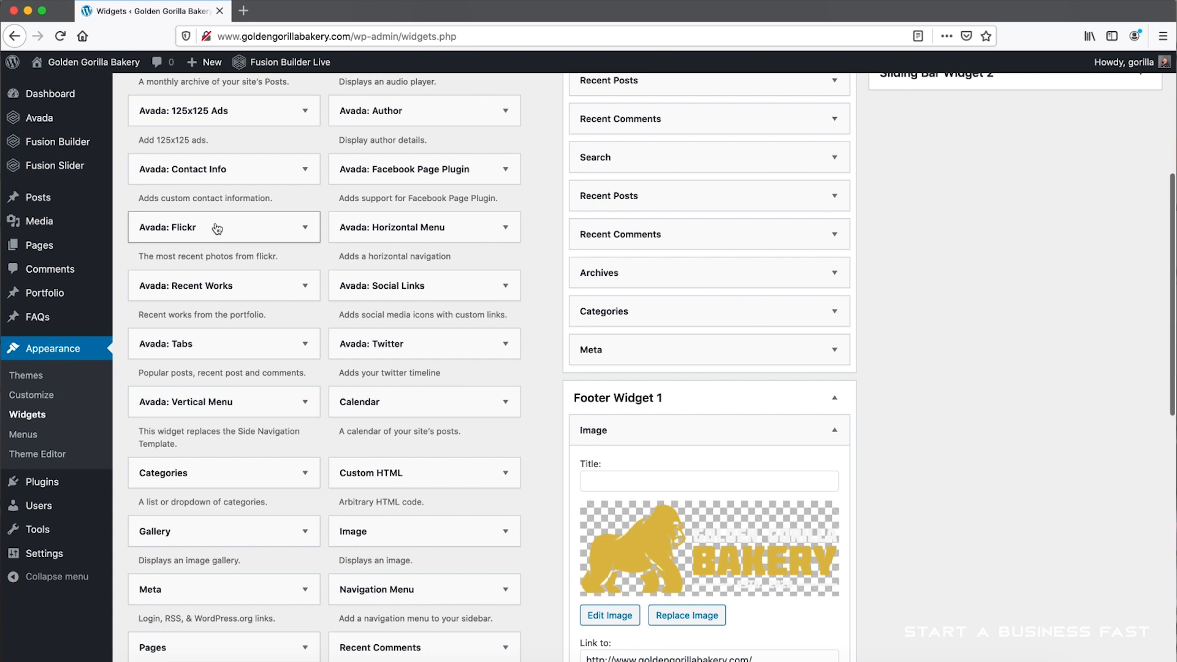
{"action": "scroll", "coordinate": [217, 228], "scroll_direction": "down", "scroll_amount": 5}
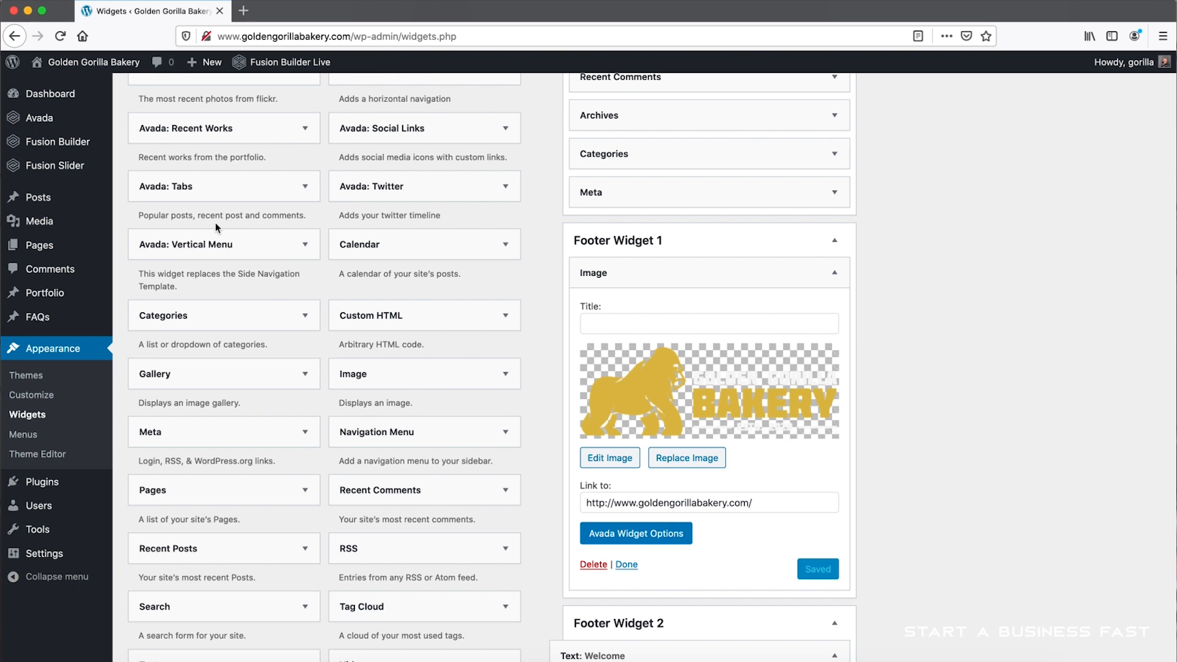
{"action": "scroll", "coordinate": [349, 283], "scroll_direction": "down", "scroll_amount": 2}
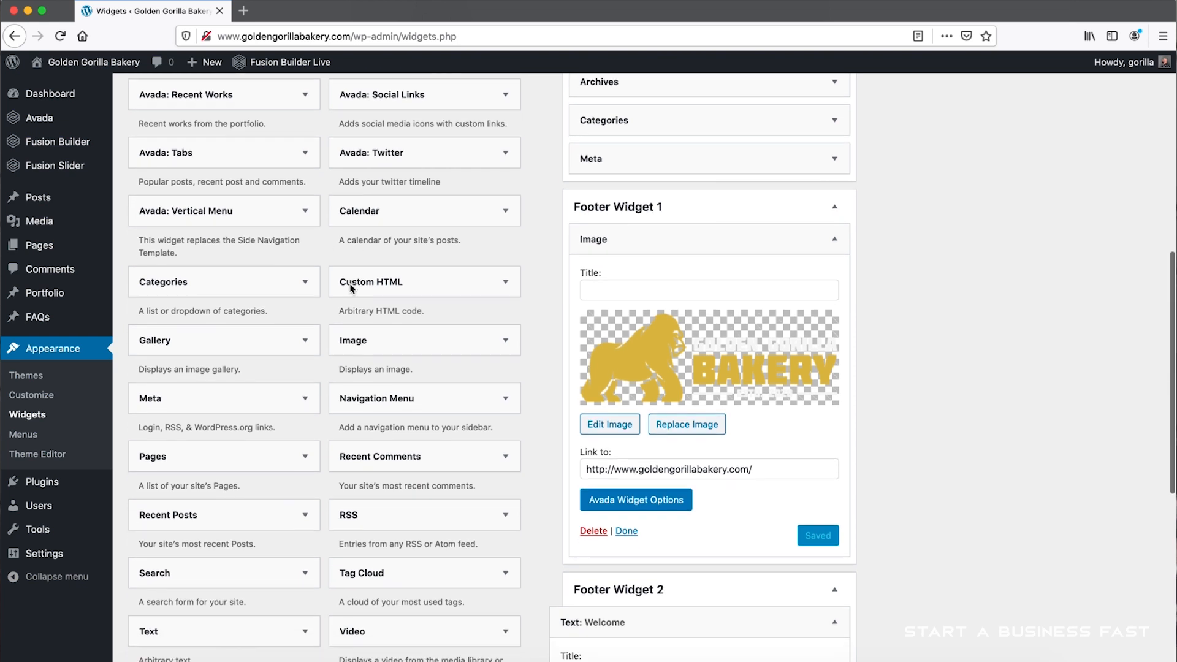
{"action": "scroll", "coordinate": [351, 288], "scroll_direction": "down", "scroll_amount": 2}
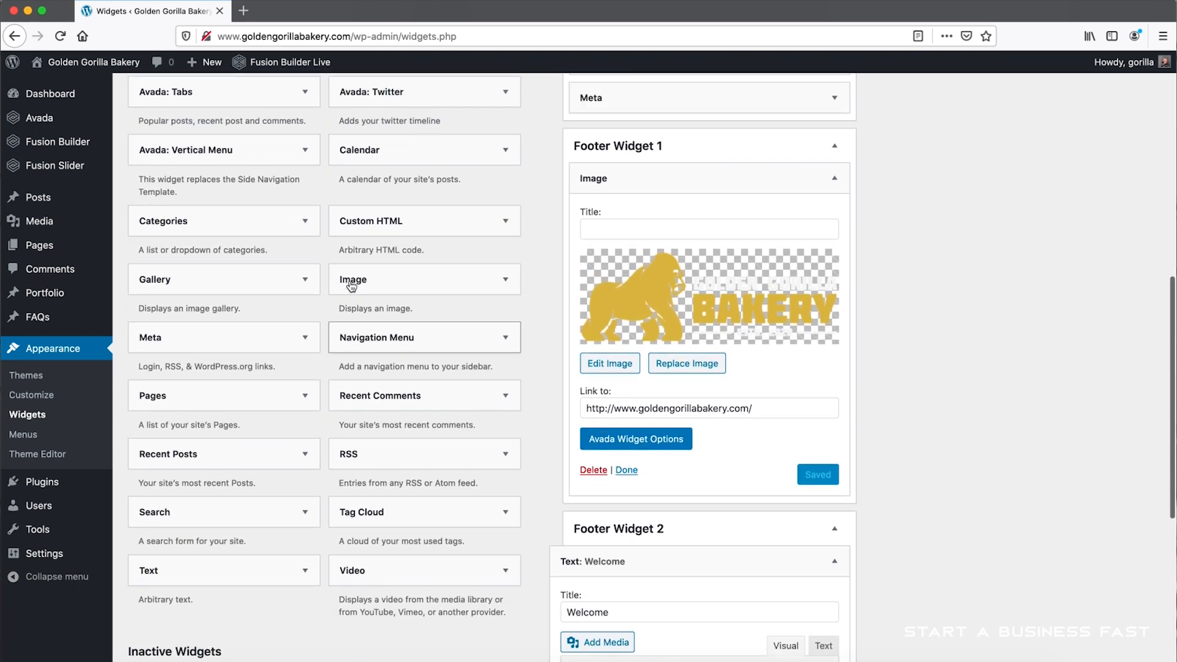
{"action": "scroll", "coordinate": [351, 286], "scroll_direction": "up", "scroll_amount": 8}
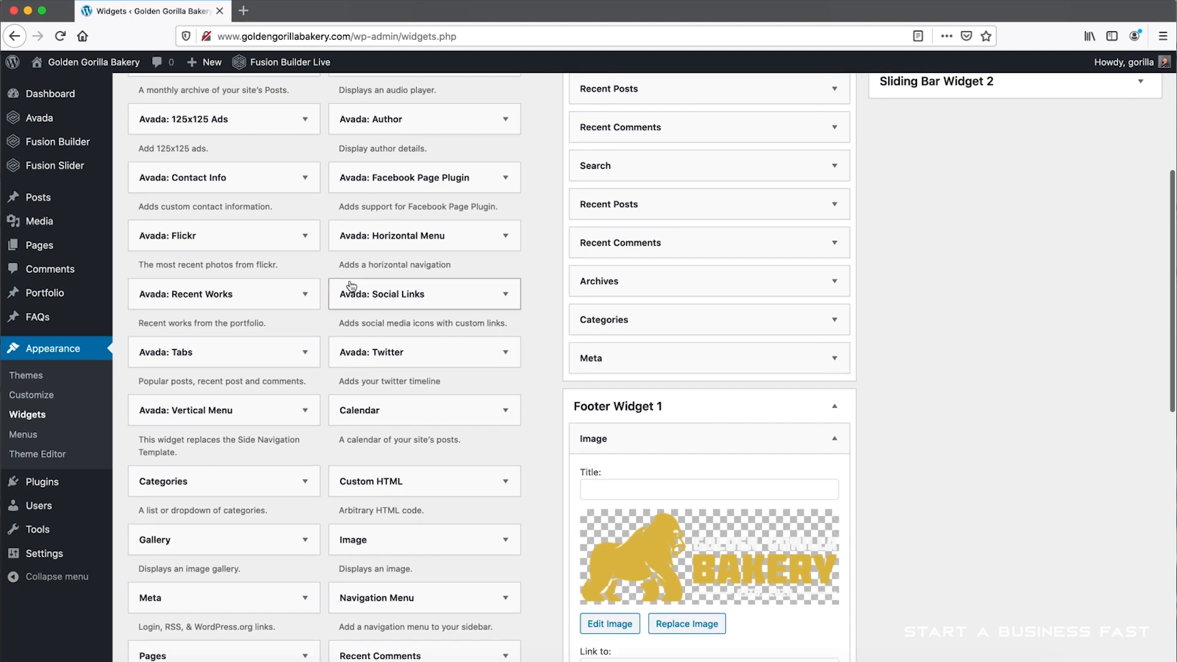
{"action": "scroll", "coordinate": [328, 263], "scroll_direction": "up", "scroll_amount": 4}
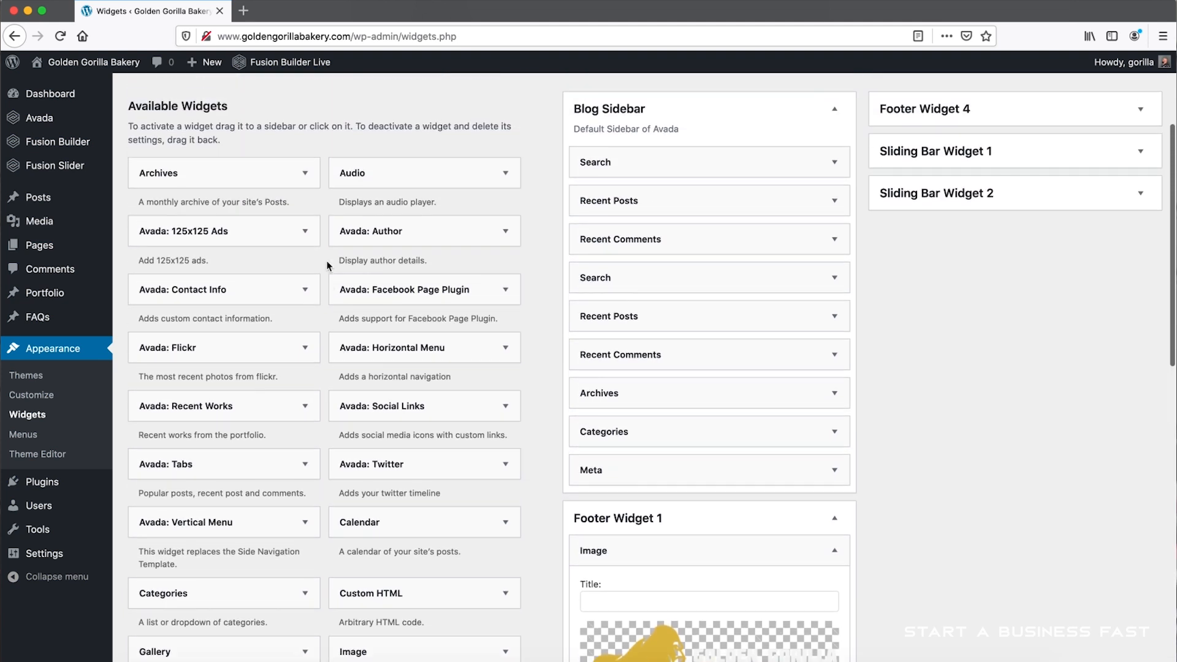
{"action": "scroll", "coordinate": [381, 261], "scroll_direction": "down", "scroll_amount": 2}
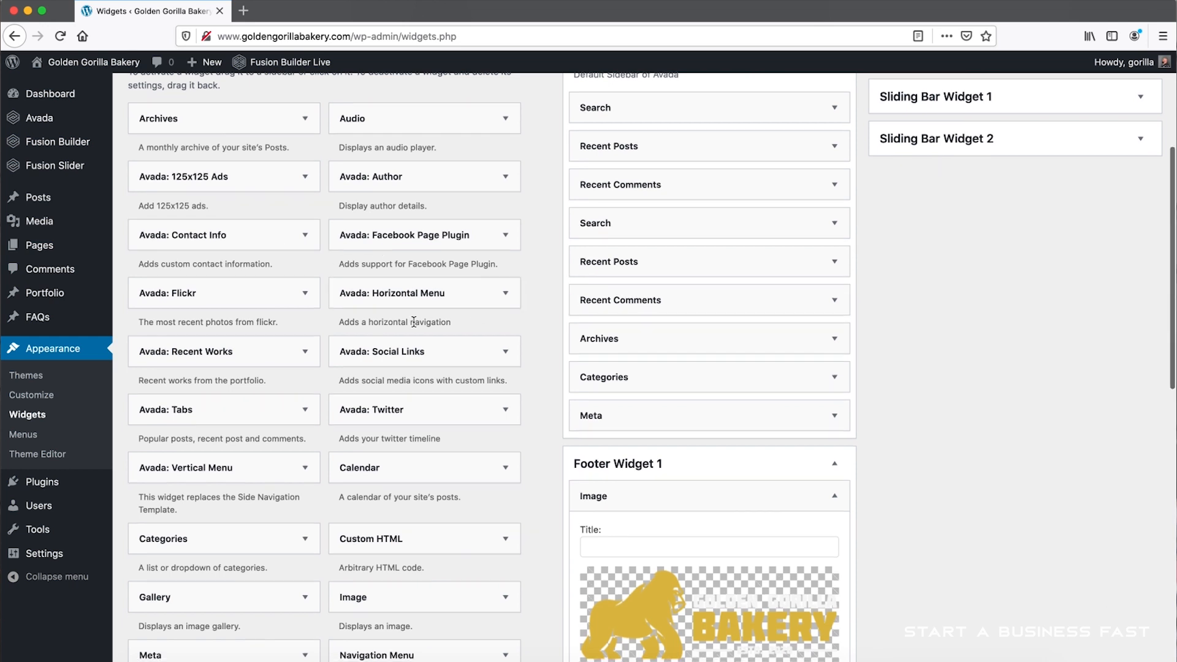
{"action": "scroll", "coordinate": [414, 321], "scroll_direction": "down", "scroll_amount": 4}
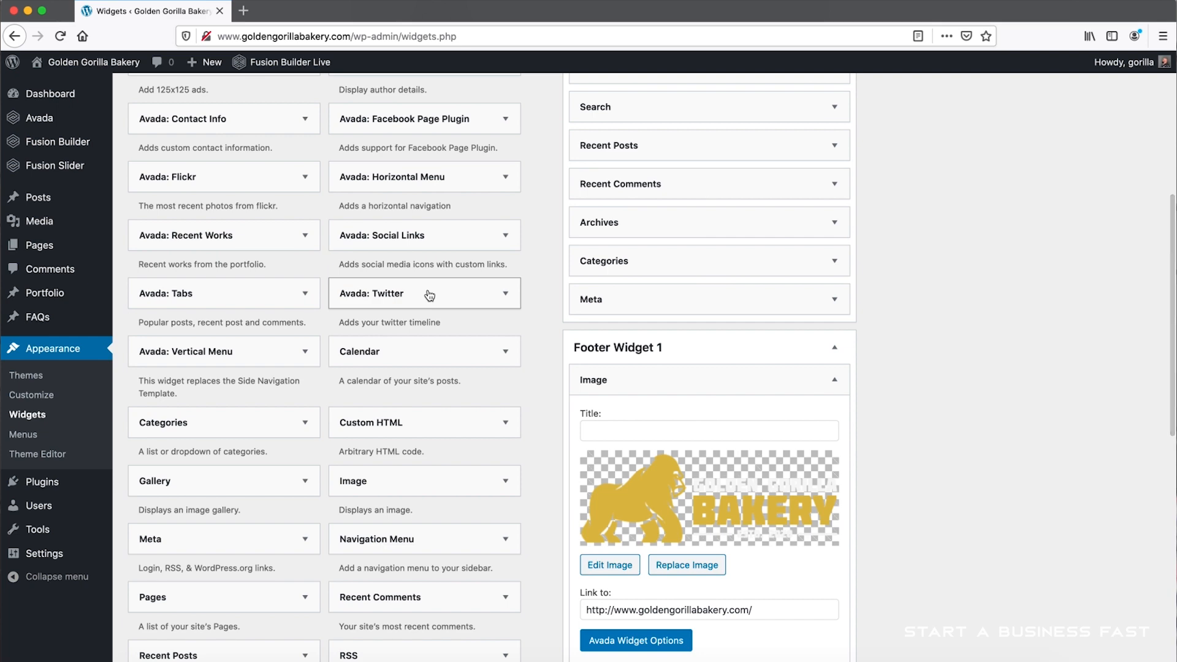
- Add a Recent Posts widget to Footer Widget 3 with the title "Recent Posts", save it, and collapse that area
{"action": "scroll", "coordinate": [420, 239], "scroll_direction": "down", "scroll_amount": 4}
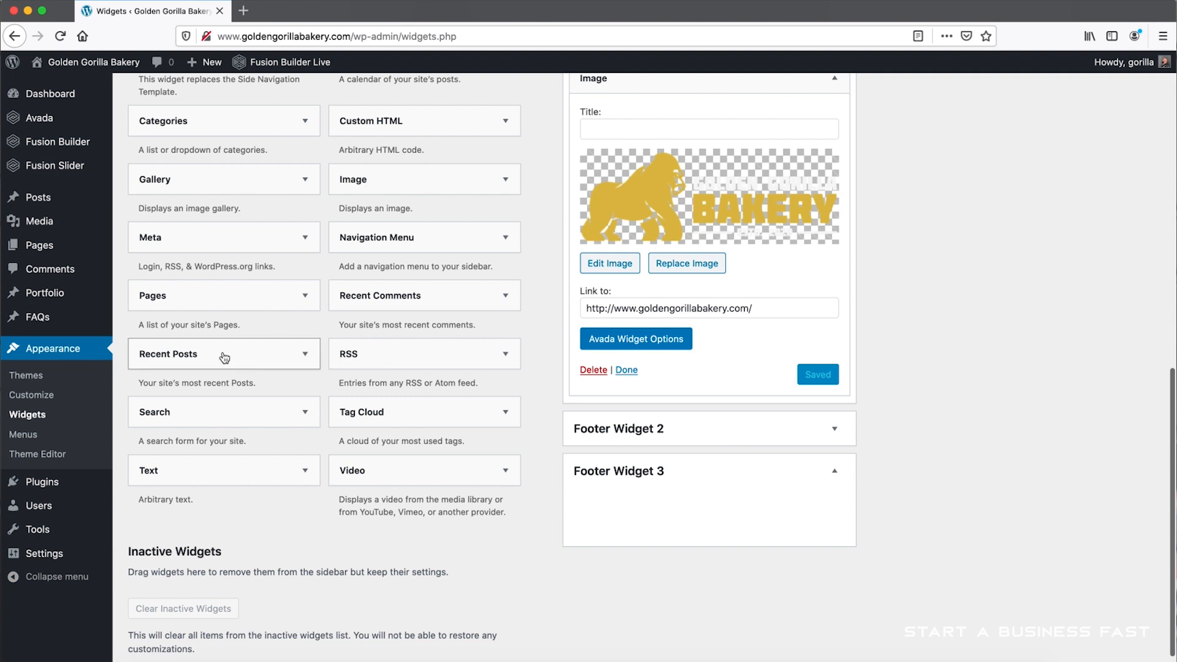
{"action": "left_click_drag", "start_coordinate": [297, 356], "coordinate": [779, 498]}
{"action": "scroll", "coordinate": [711, 506], "scroll_direction": "down", "scroll_amount": 1}
{"action": "left_click", "coordinate": [648, 488]}
{"action": "type", "text": "Recent Posts"}
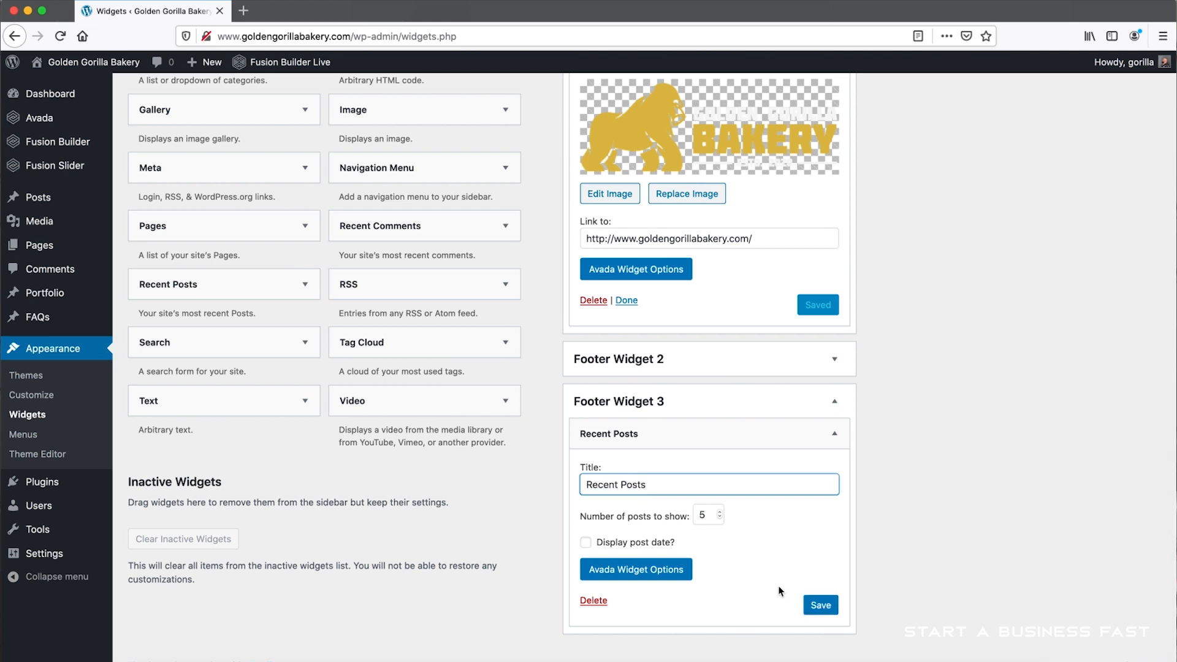
{"action": "left_click", "coordinate": [821, 605]}
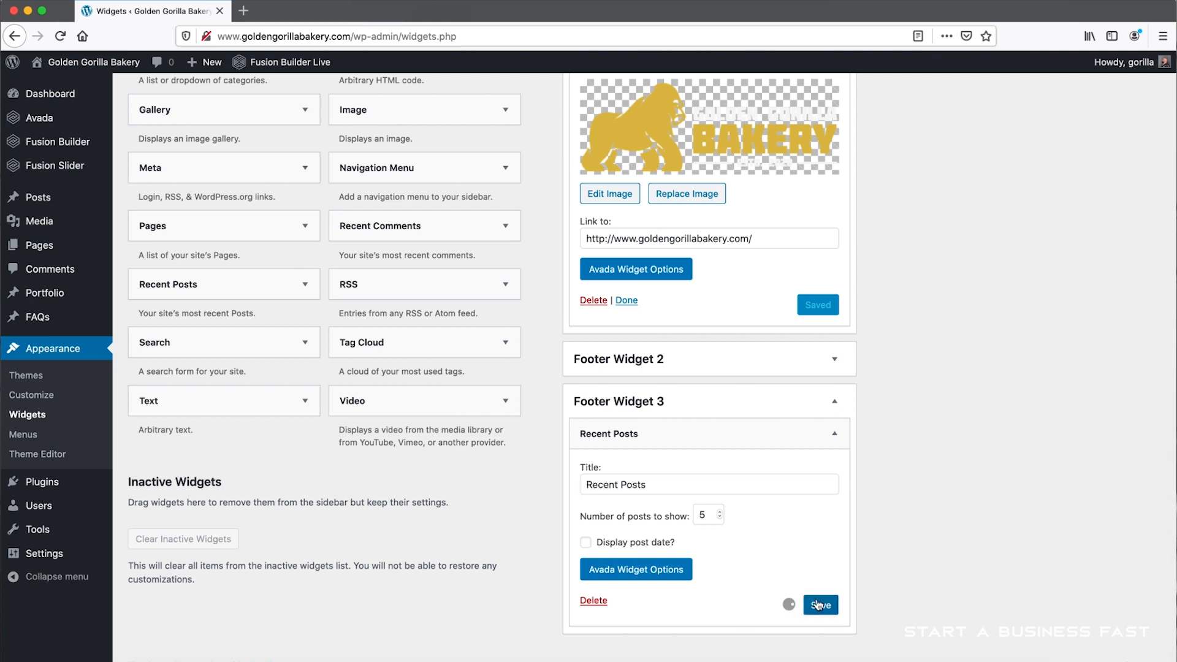
{"action": "left_click", "coordinate": [837, 403]}
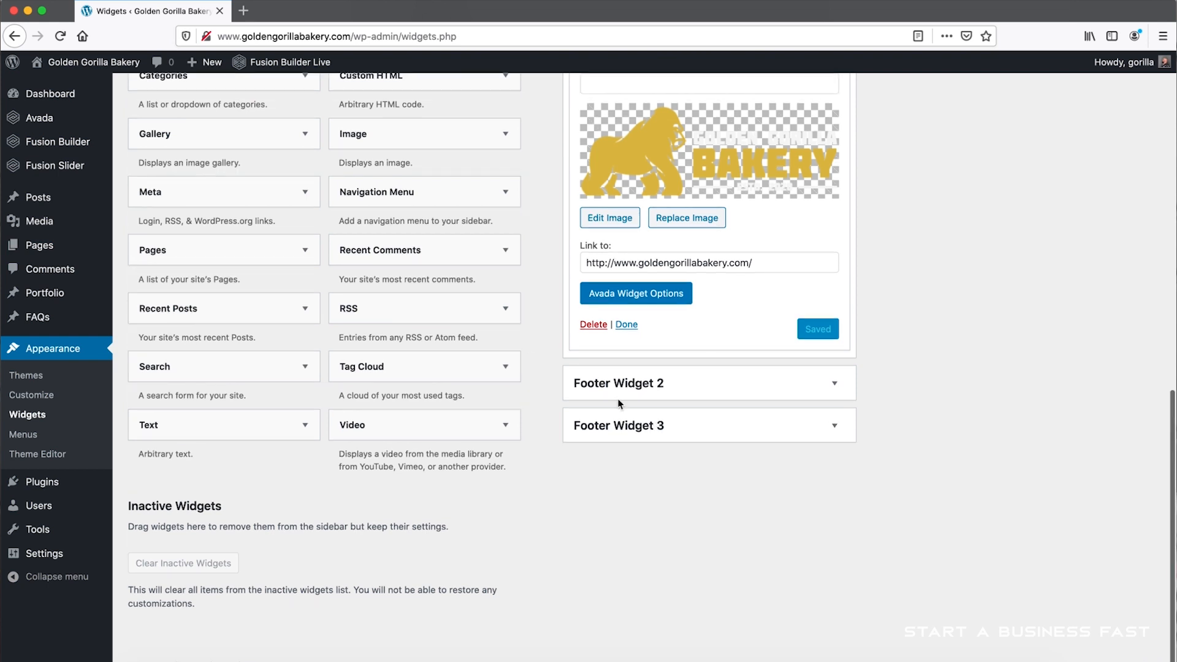
- Add the Avada: Contact Info widget to Footer Widget 4 using its list of target areas
{"action": "scroll", "coordinate": [368, 301], "scroll_direction": "up", "scroll_amount": 5}
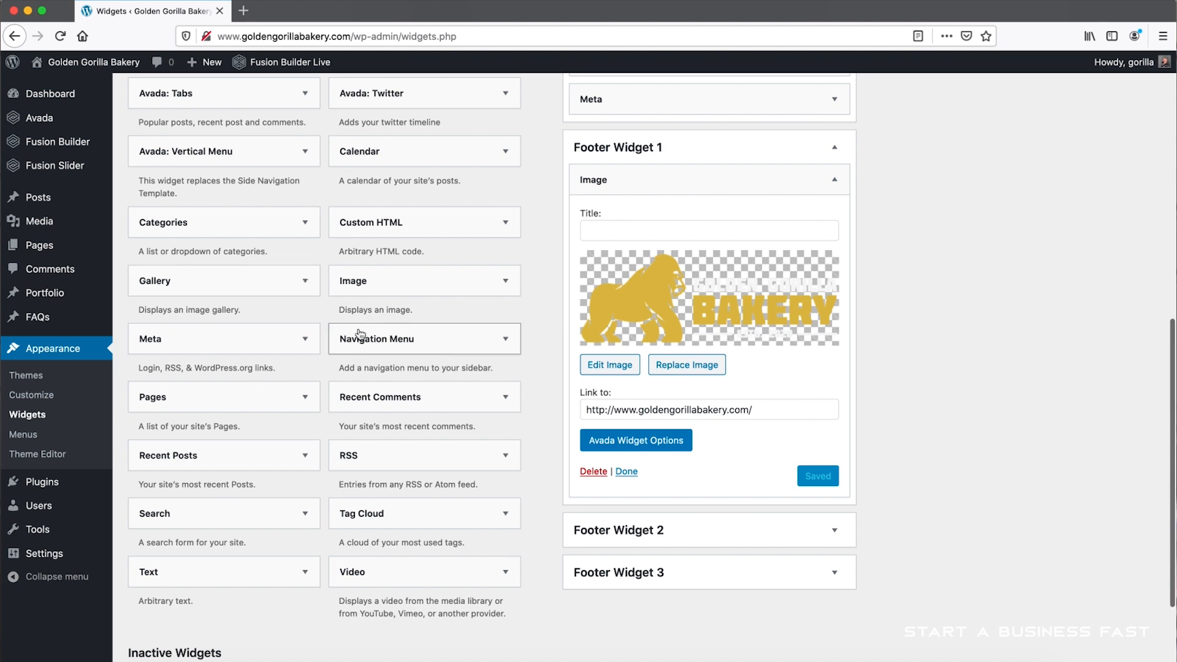
{"action": "scroll", "coordinate": [361, 335], "scroll_direction": "up", "scroll_amount": 7}
{"action": "scroll", "coordinate": [361, 334], "scroll_direction": "up", "scroll_amount": 3}
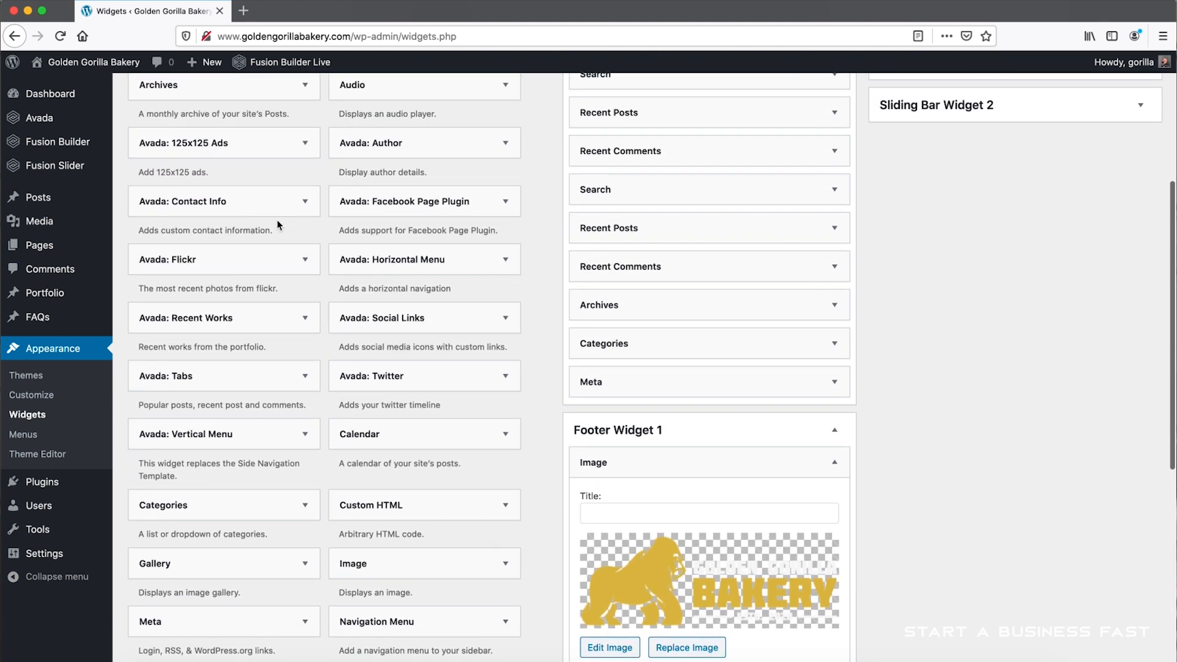
{"action": "left_click", "coordinate": [290, 208]}
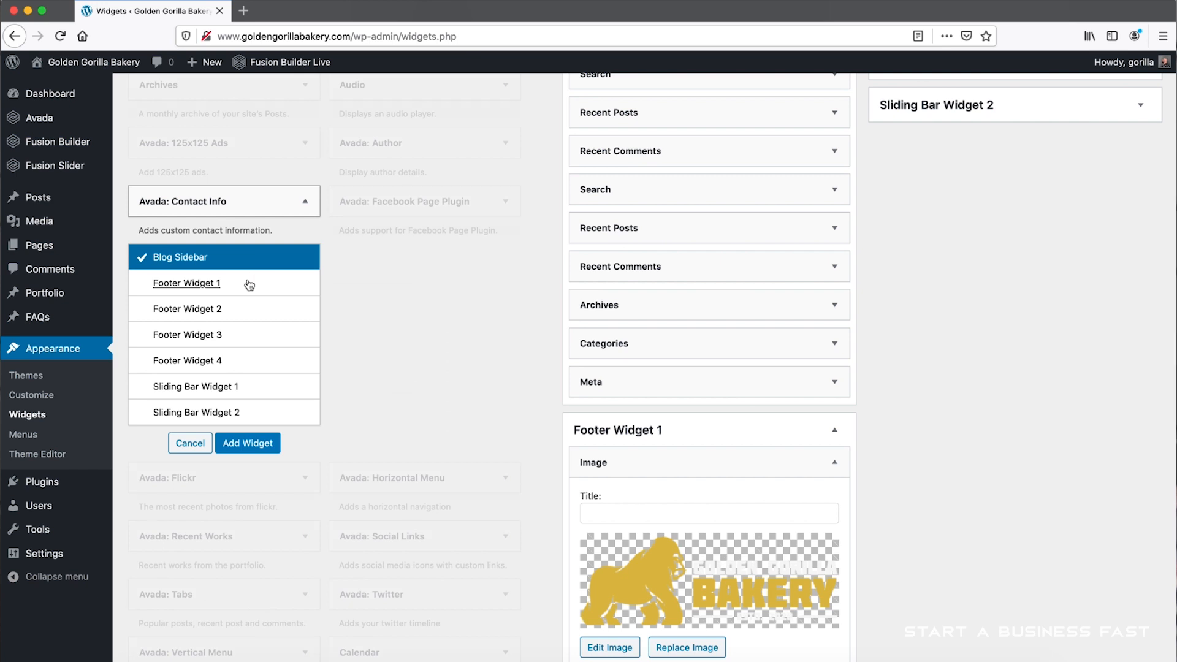
{"action": "left_click", "coordinate": [304, 201]}
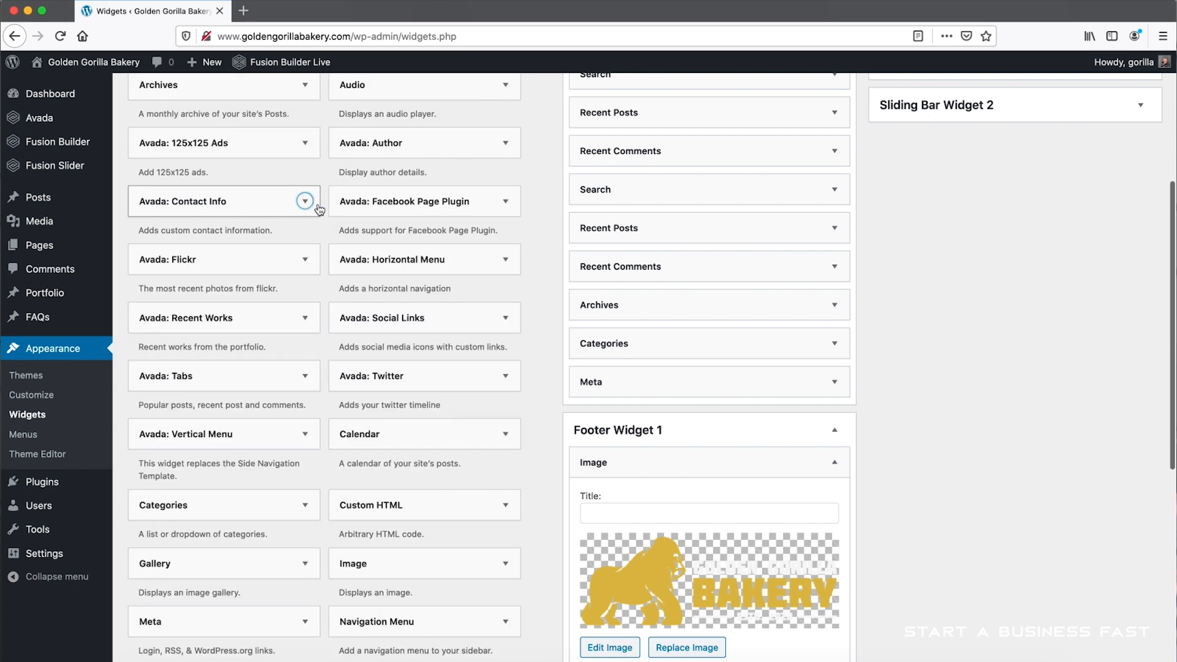
{"action": "left_click", "coordinate": [305, 203]}
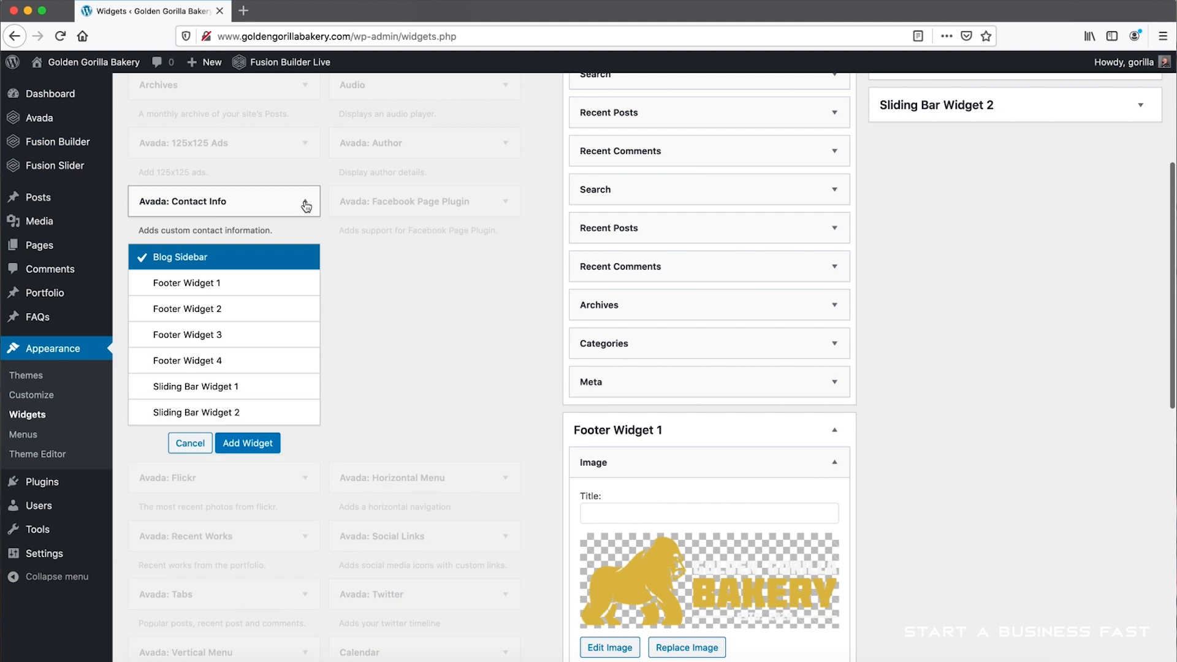
{"action": "left_click", "coordinate": [187, 363]}
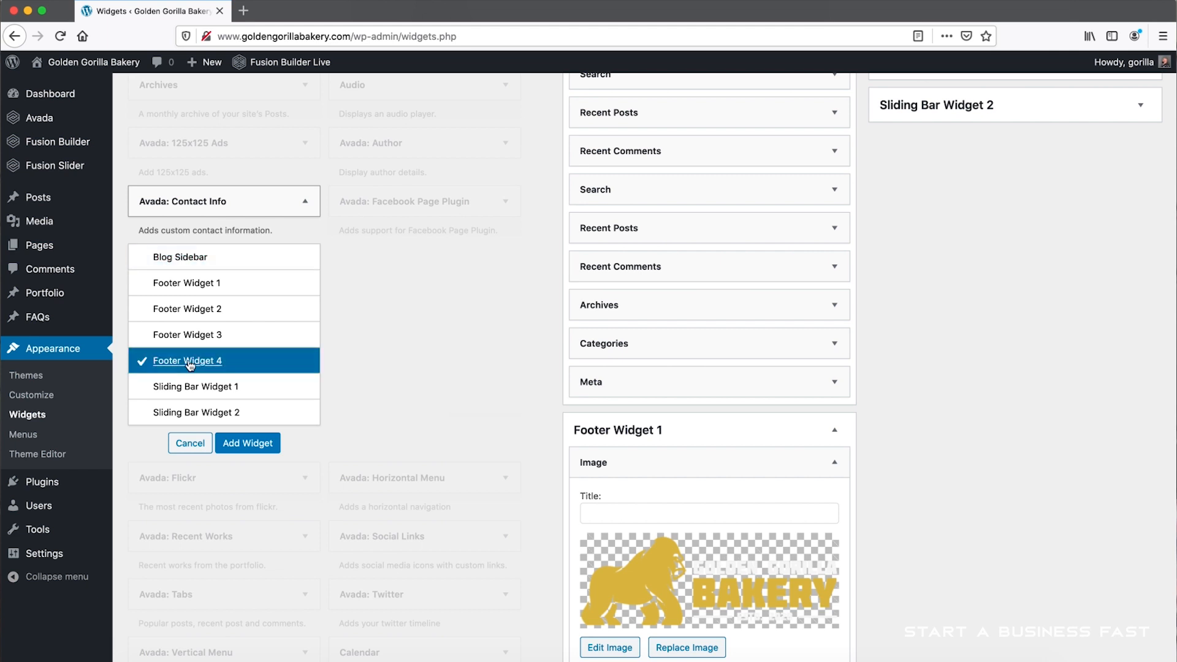
{"action": "left_click", "coordinate": [247, 444]}
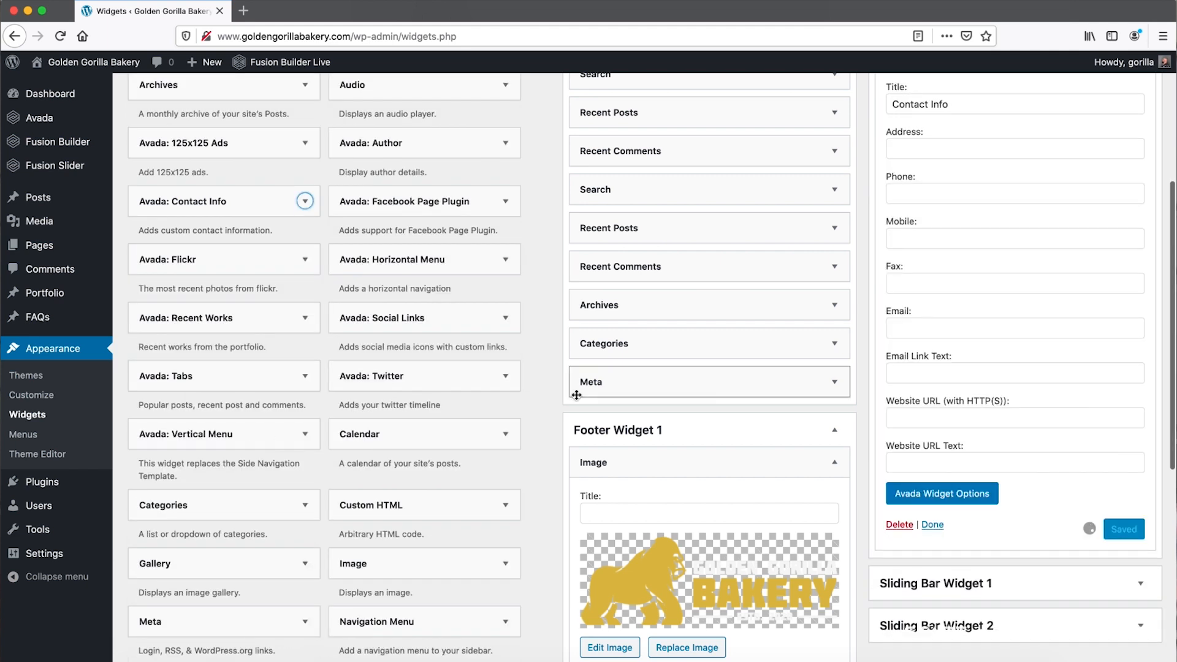
- Collapse the Footer Widget 4, Blog Sidebar and Footer Widget 1 areas
{"action": "scroll", "coordinate": [1025, 479], "scroll_direction": "up", "scroll_amount": 3}
{"action": "scroll", "coordinate": [1024, 478], "scroll_direction": "up", "scroll_amount": 1}
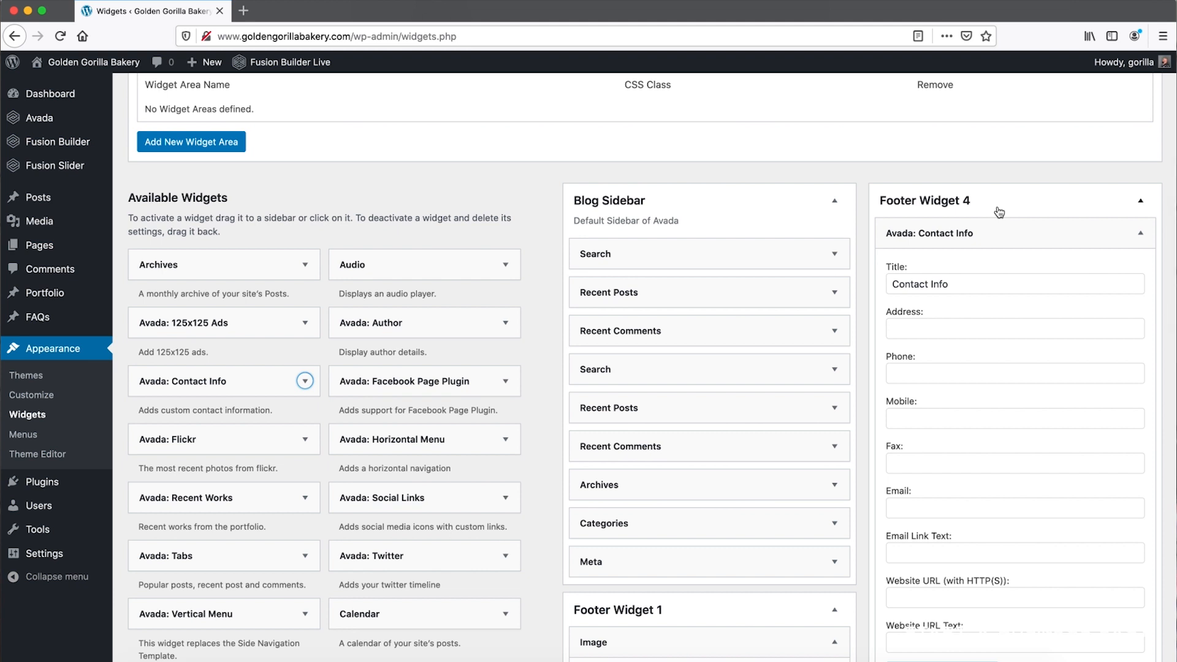
{"action": "left_click", "coordinate": [1140, 201]}
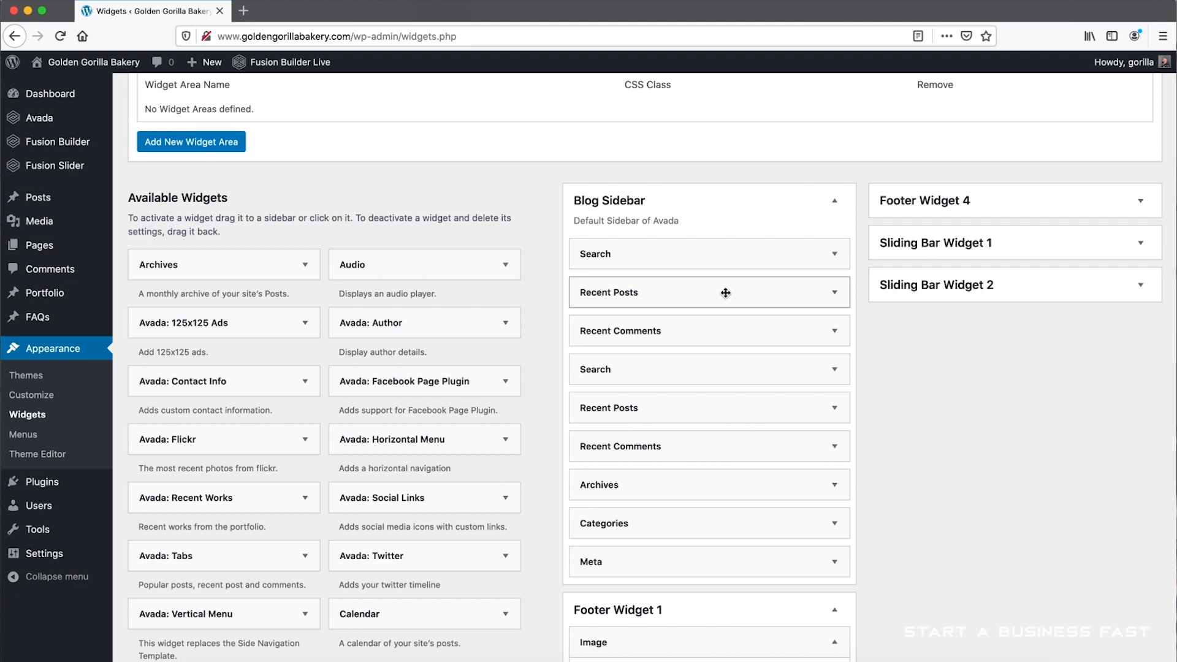
{"action": "left_click", "coordinate": [842, 201]}
{"action": "left_click", "coordinate": [835, 252]}
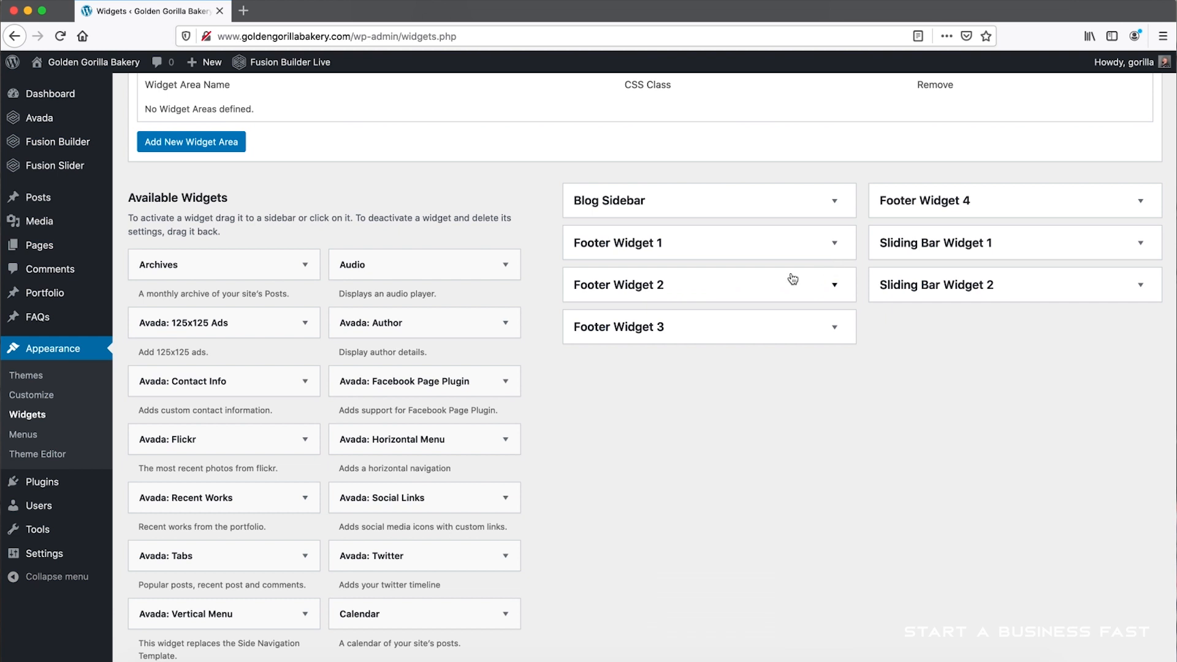
- Add a Video widget as the first item of the Blog Sidebar and collapse its settings
{"action": "scroll", "coordinate": [609, 326], "scroll_direction": "down", "scroll_amount": 10}
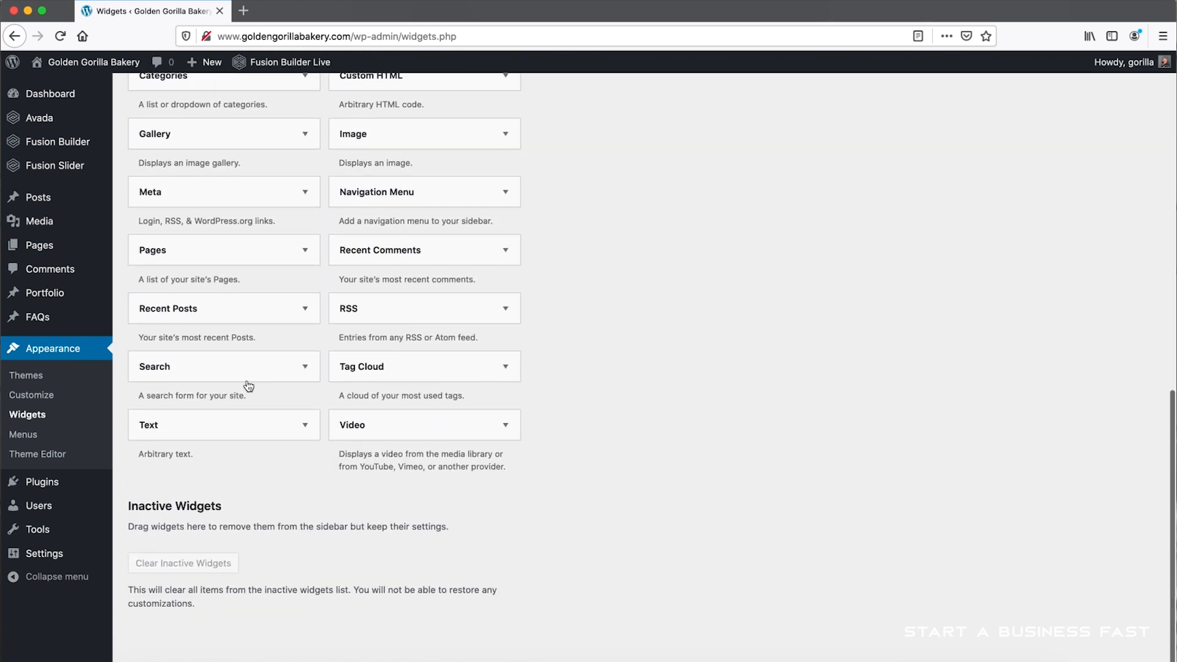
{"action": "left_click_drag", "start_coordinate": [444, 426], "coordinate": [694, 232]}
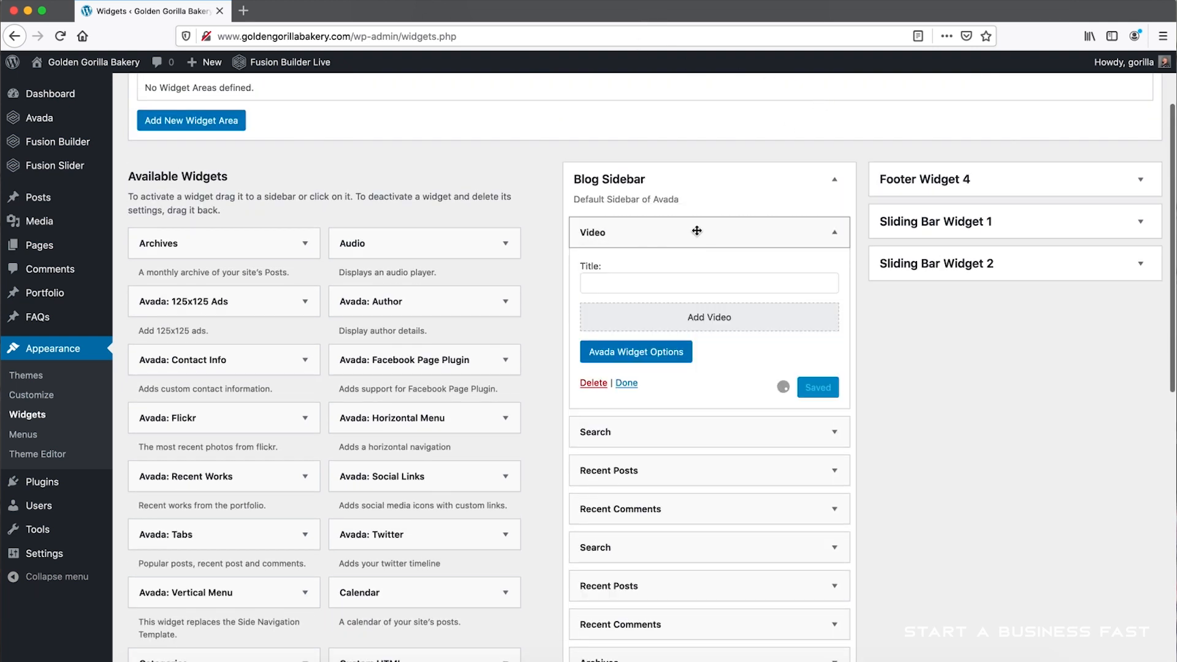
{"action": "left_click", "coordinate": [831, 235]}
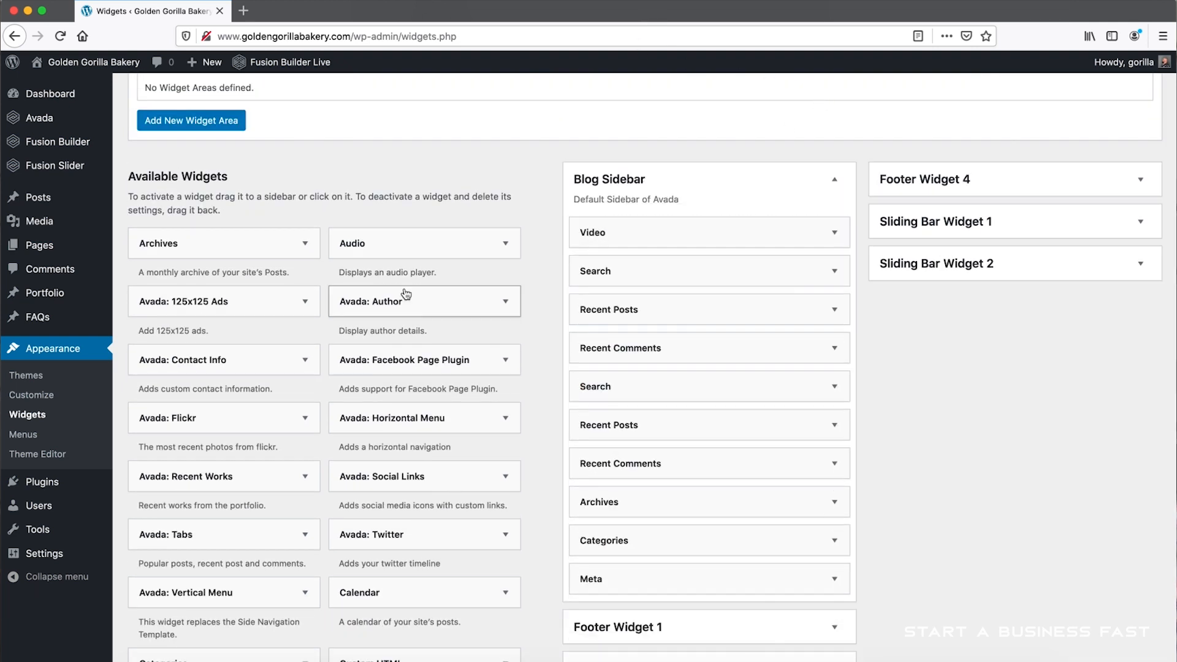
- Briefly view the Archives widget's target areas without adding it, and collapse the Blog Sidebar area
{"action": "left_click", "coordinate": [305, 245]}
{"action": "left_click", "coordinate": [307, 241]}
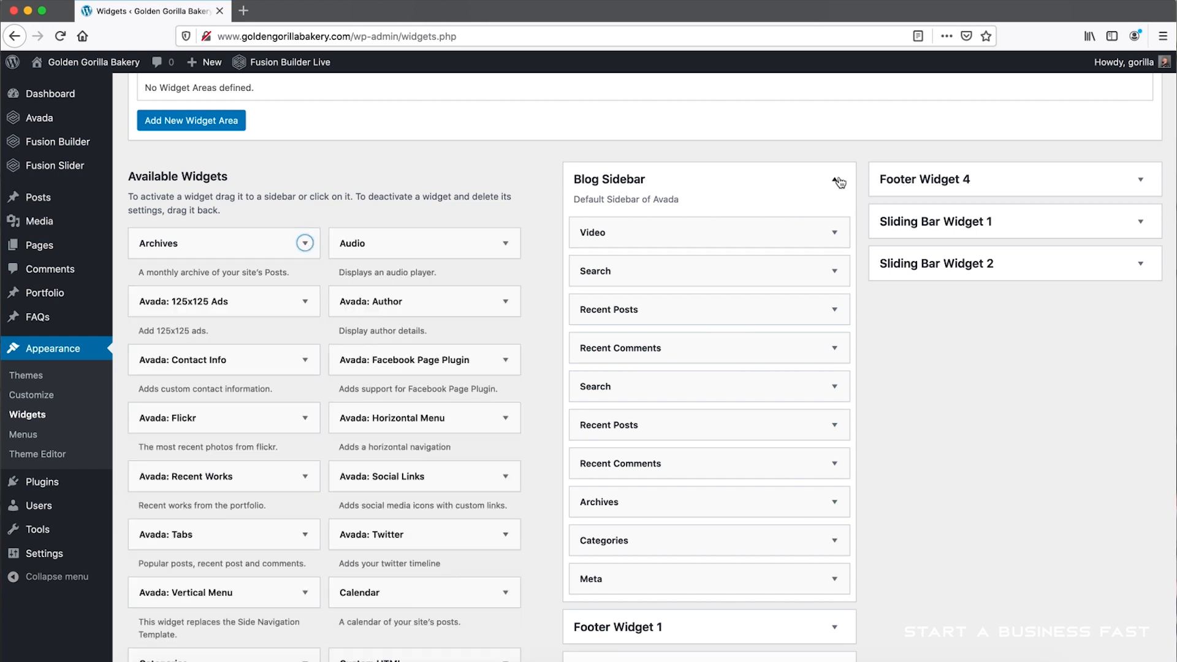
{"action": "left_click", "coordinate": [836, 180]}
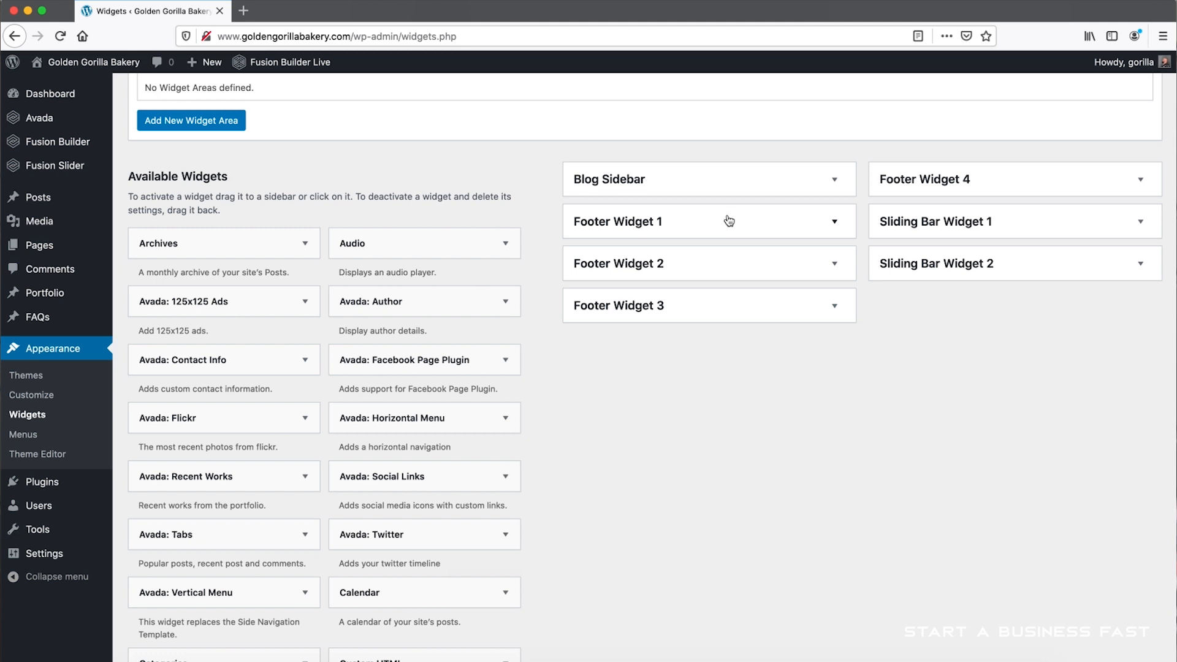
{"action": "scroll", "coordinate": [482, 259], "scroll_direction": "up", "scroll_amount": 3}
{"action": "scroll", "coordinate": [329, 217], "scroll_direction": "up", "scroll_amount": 1}
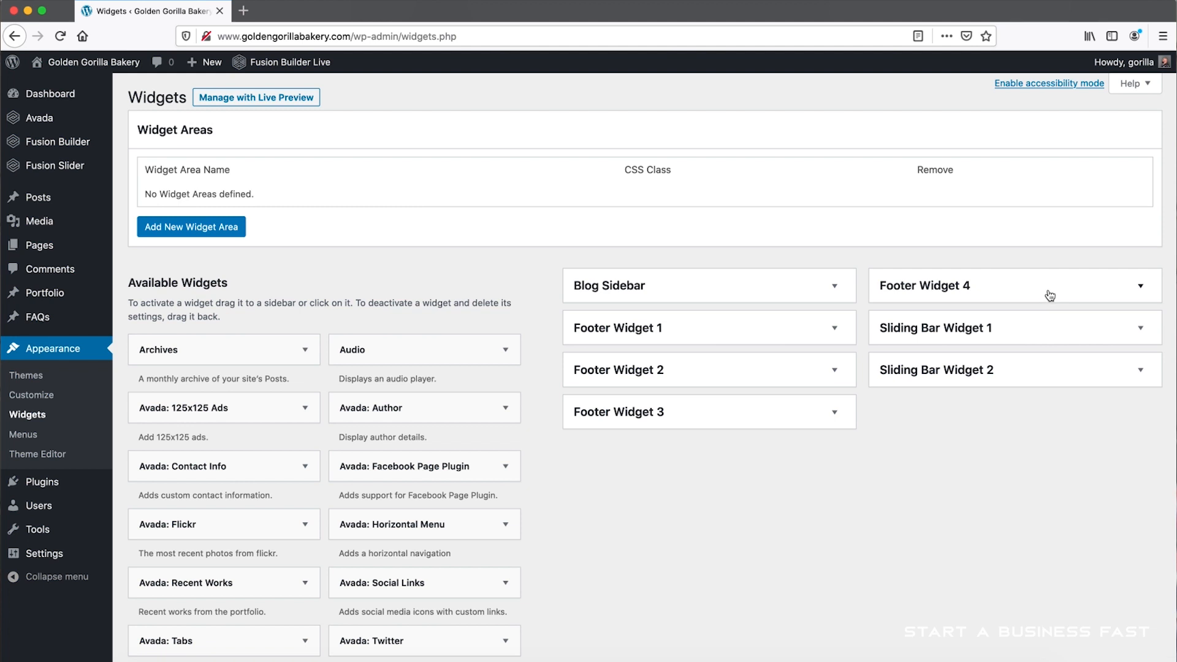
- Set the title of the Contact Info widget in Footer Widget 4 to "Golden Gorilla Bakery"
{"action": "left_click", "coordinate": [1050, 295]}
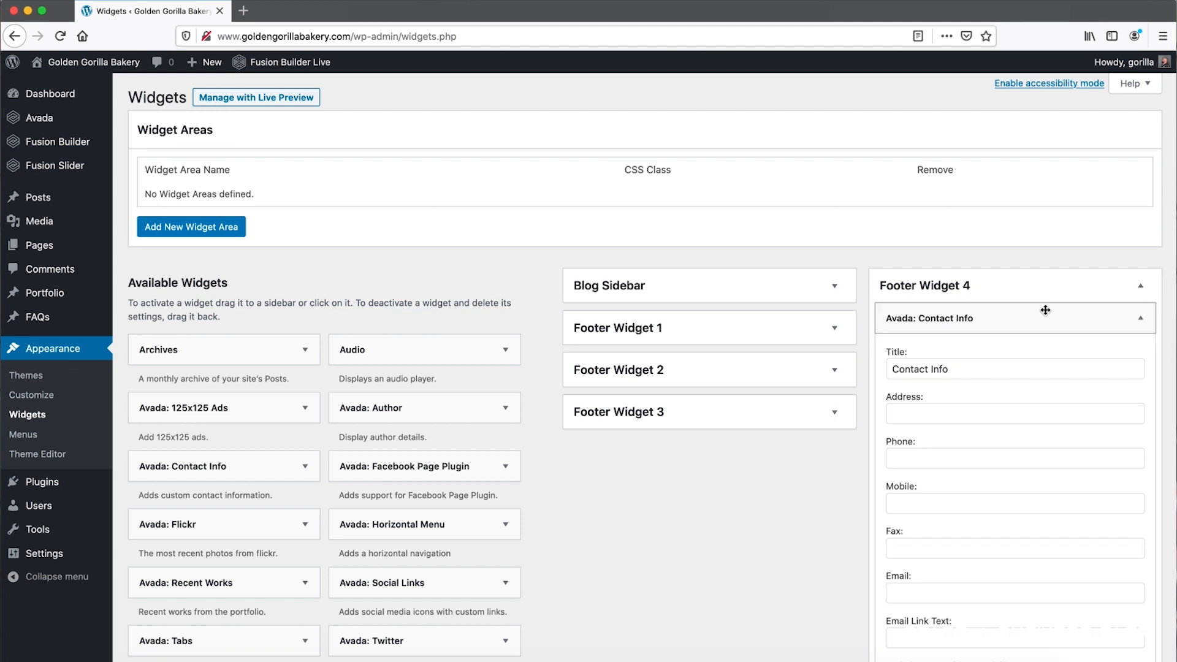
{"action": "scroll", "coordinate": [1042, 313], "scroll_direction": "down", "scroll_amount": 3}
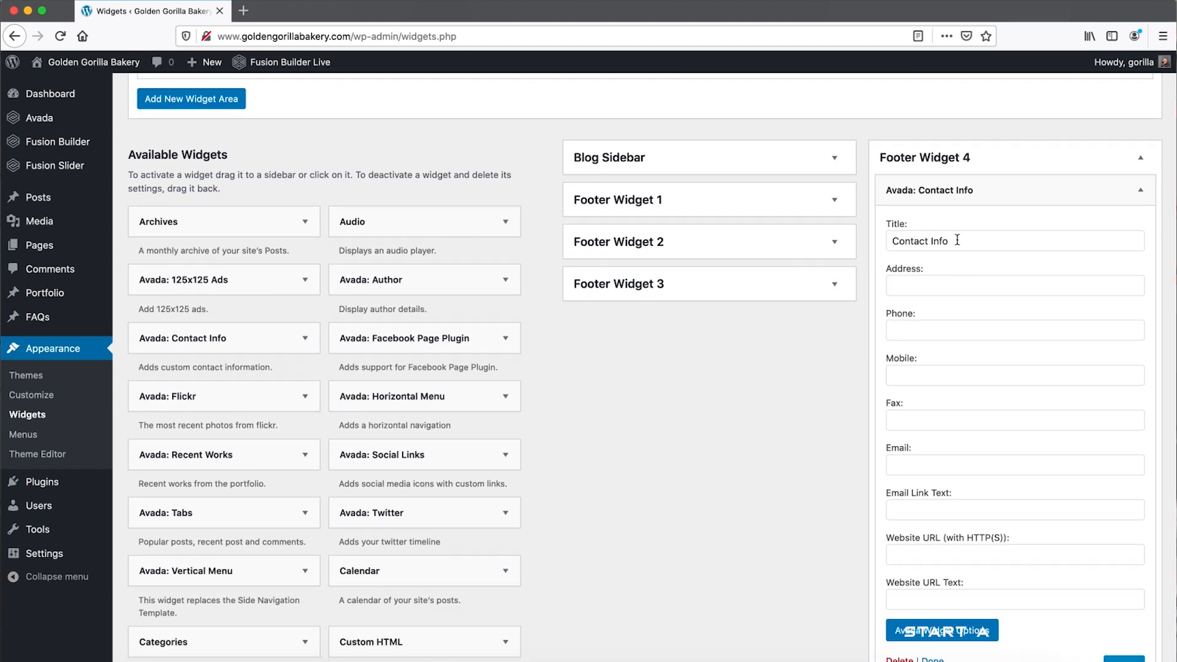
{"action": "left_click_drag", "start_coordinate": [951, 244], "coordinate": [818, 229]}
{"action": "type", "text": "Loc"}
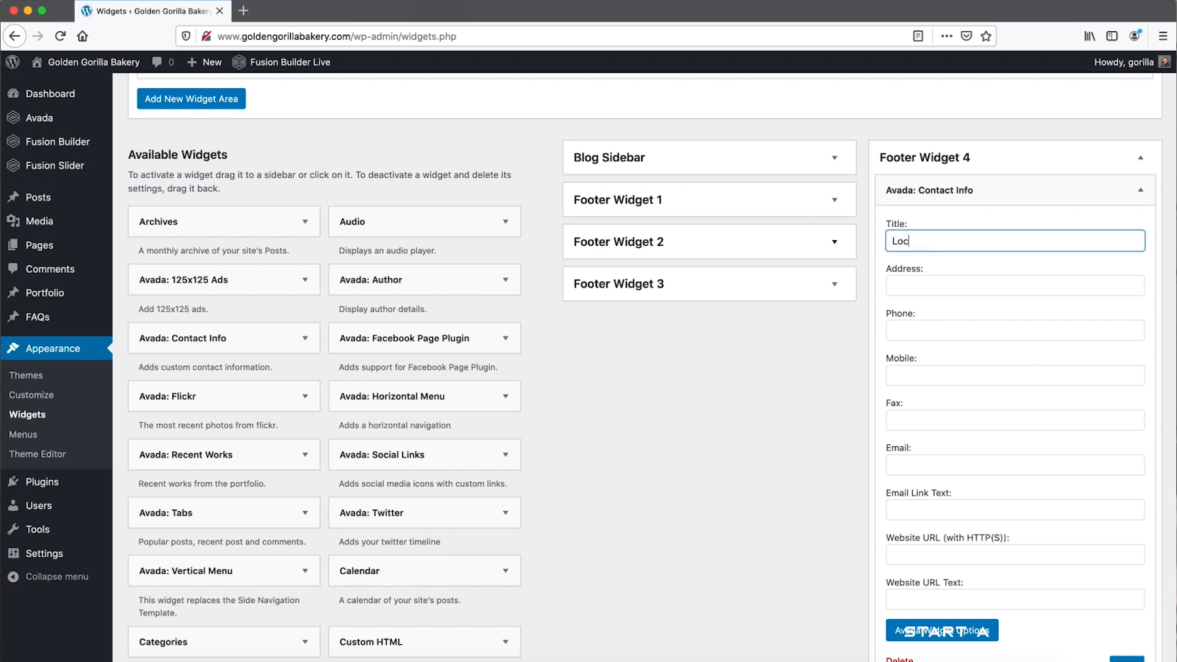
{"action": "type", "text": "Golden Gorilla"}
{"action": "left_click_drag", "start_coordinate": [995, 243], "coordinate": [959, 242]}
{"action": "left_click", "coordinate": [958, 244]}
{"action": "type", "text": "B"}
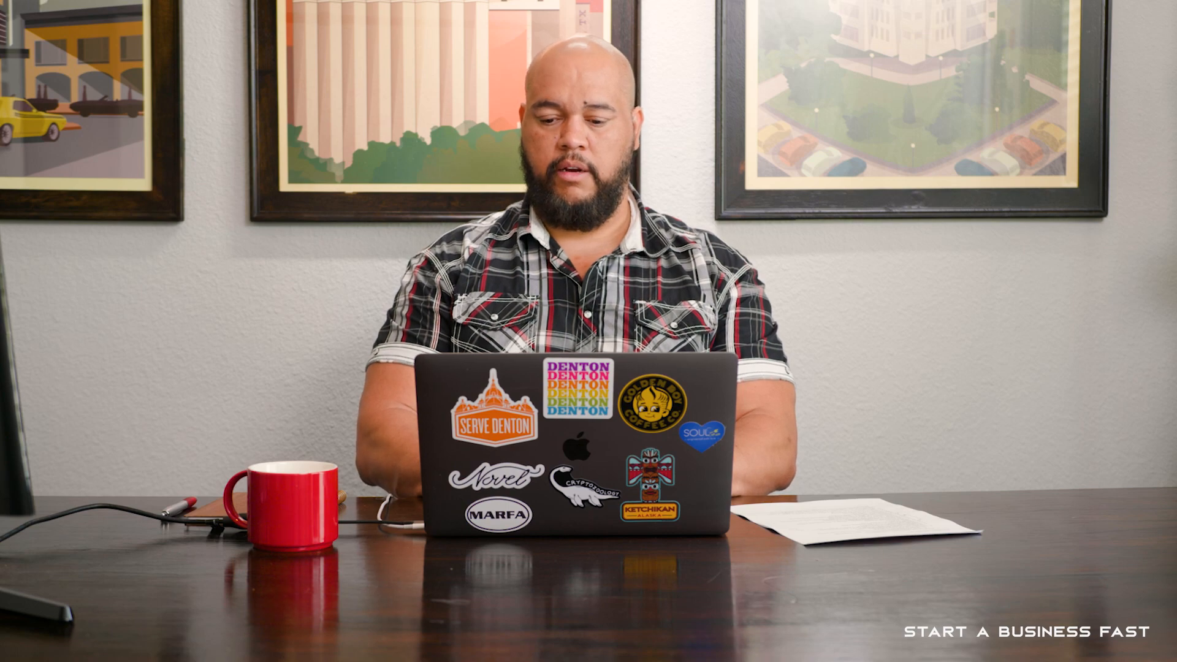
- Fill in the bakery's contact e-mail and set its link text to "Email Golden Gorilla Bakery"
{"action": "type", "text": "ry.com"}
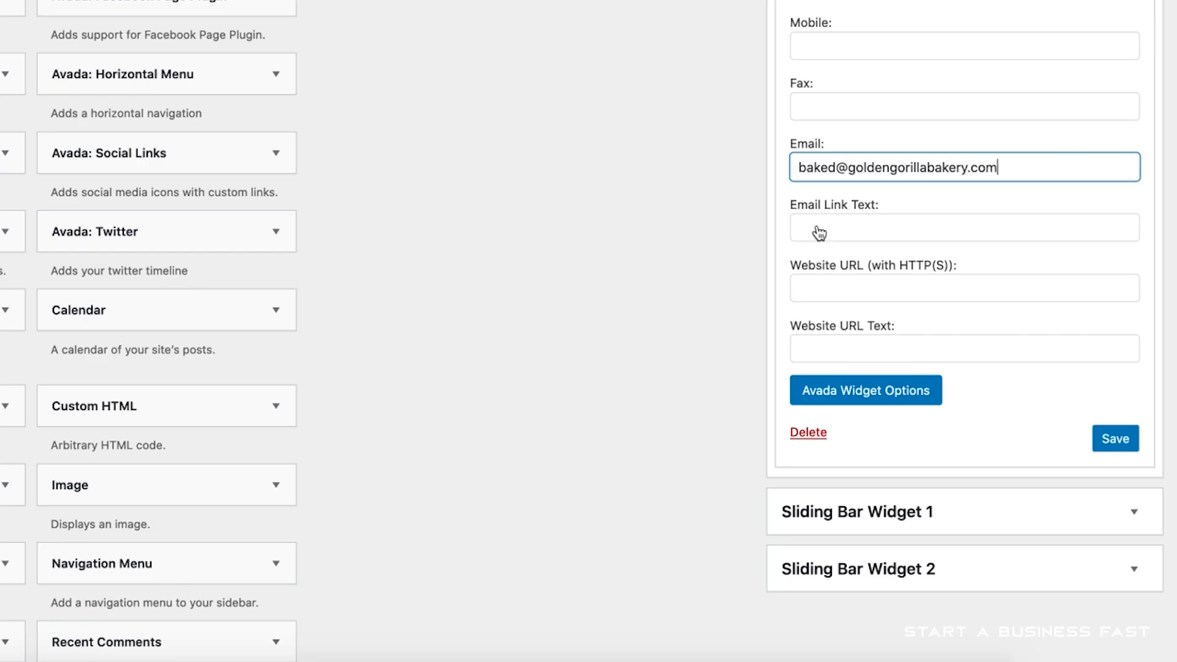
{"action": "left_click", "coordinate": [821, 236]}
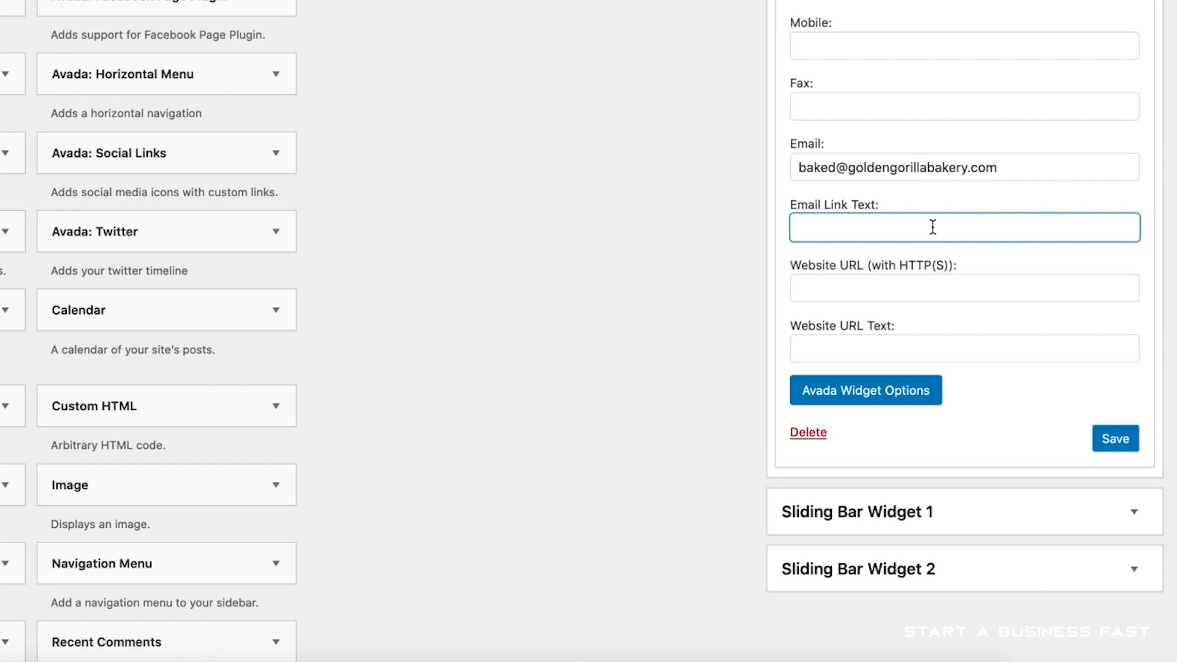
{"action": "type", "text": "Email Golden Gorilla Bakery"}
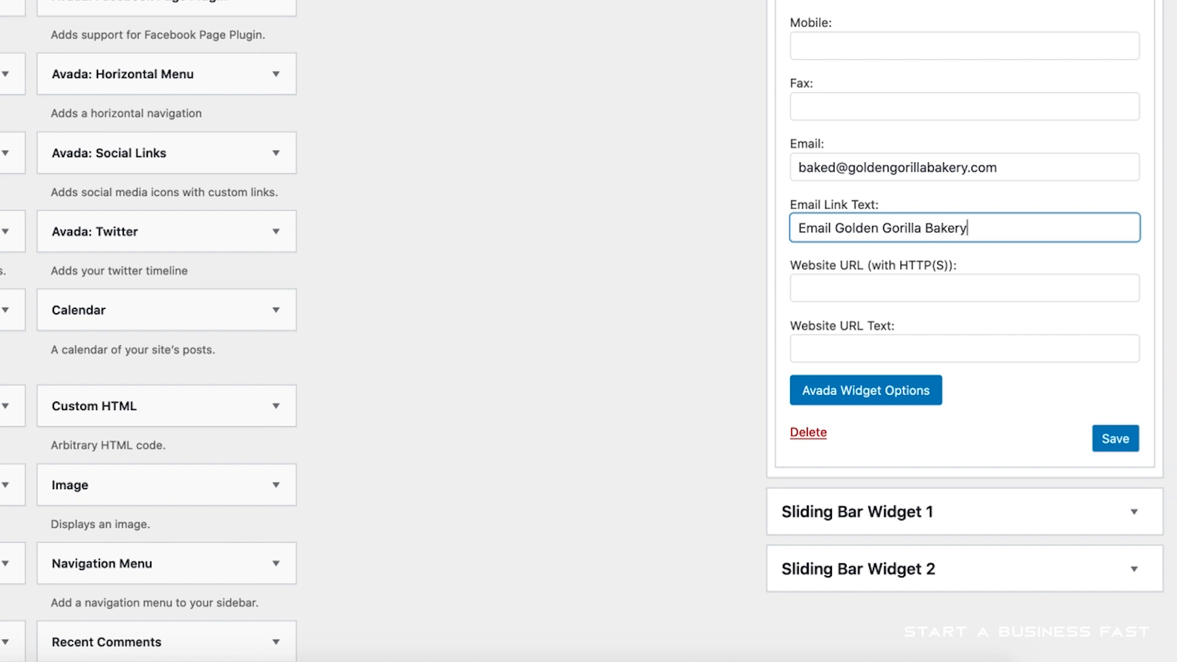
{"action": "left_click", "coordinate": [907, 300]}
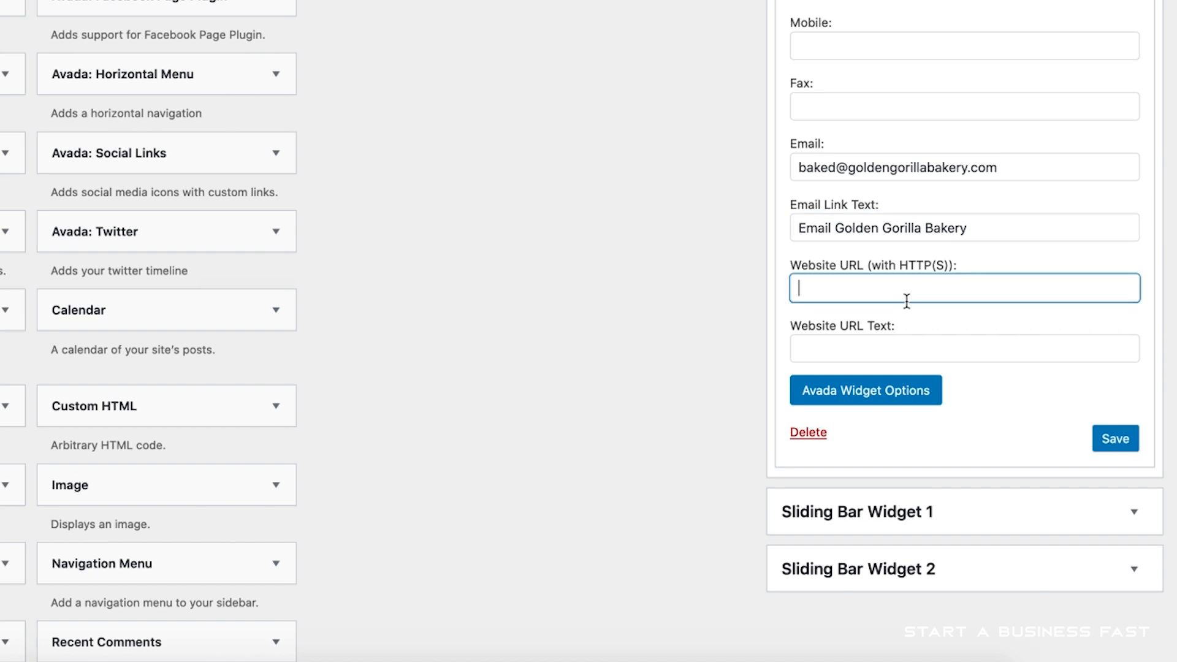
{"action": "scroll", "coordinate": [891, 291], "scroll_direction": "down", "scroll_amount": 2}
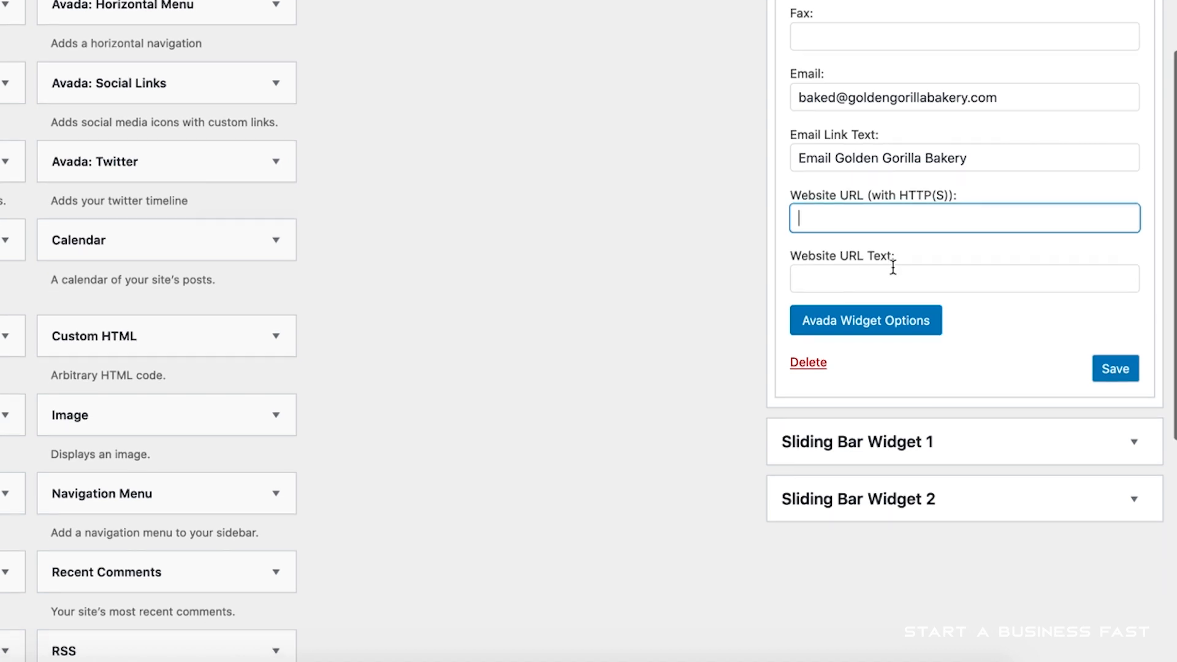
{"action": "scroll", "coordinate": [893, 272], "scroll_direction": "down", "scroll_amount": 2}
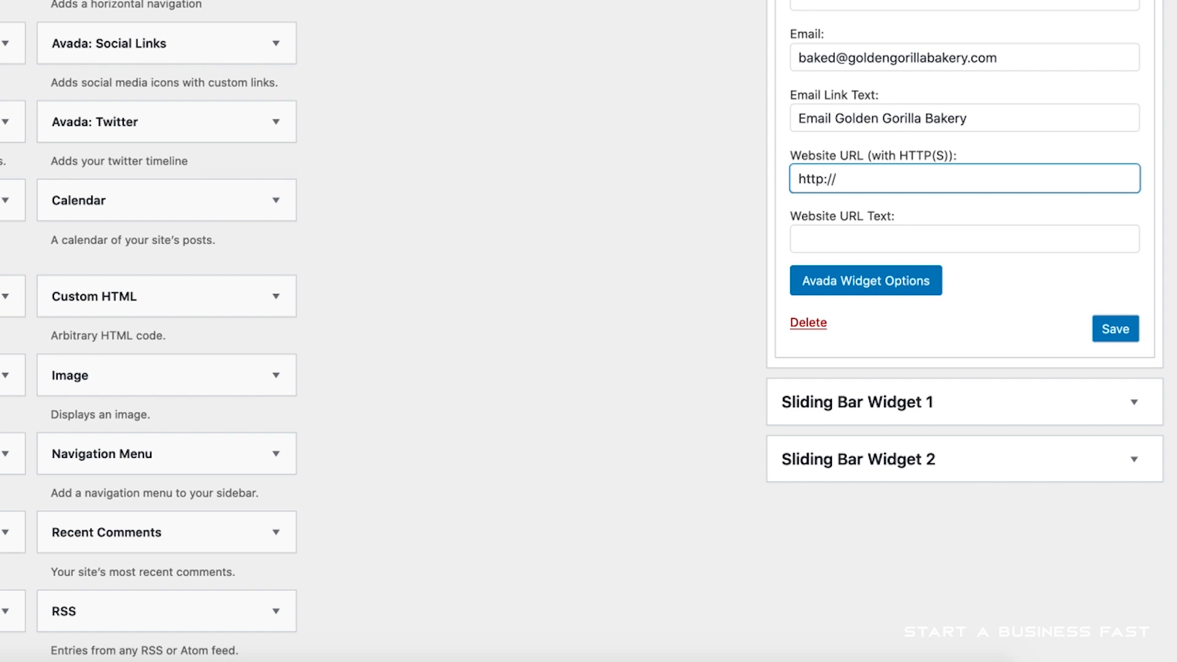
{"action": "type", "text": "GorillaBa"}
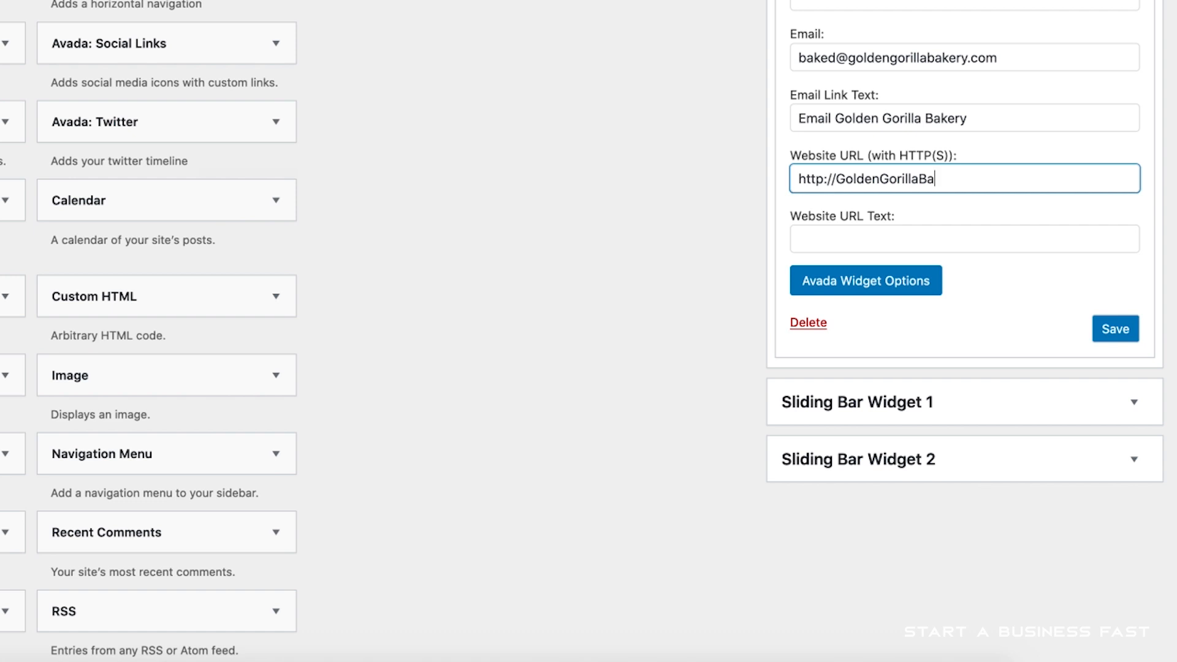
{"action": "type", "text": "kery.com"}
- Set the website URL text to "Contact Us Today!" and save the Contact Info widget
{"action": "left_click", "coordinate": [831, 238]}
{"action": "type", "text": "Contact"}
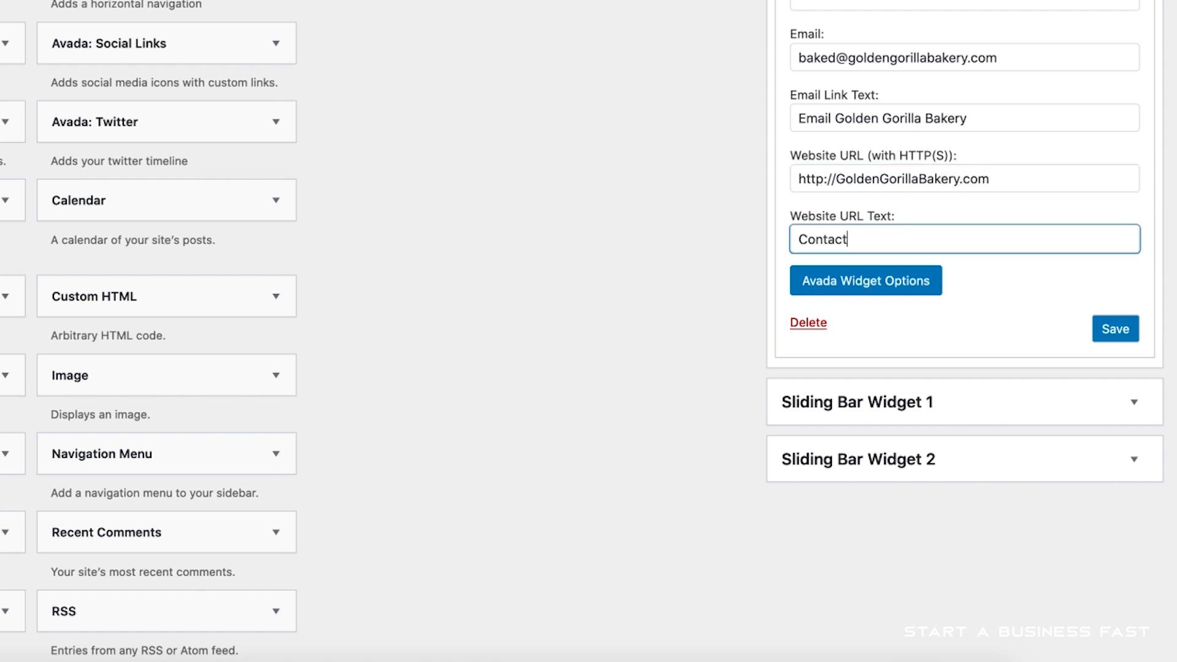
{"action": "type", "text": " Us Today!"}
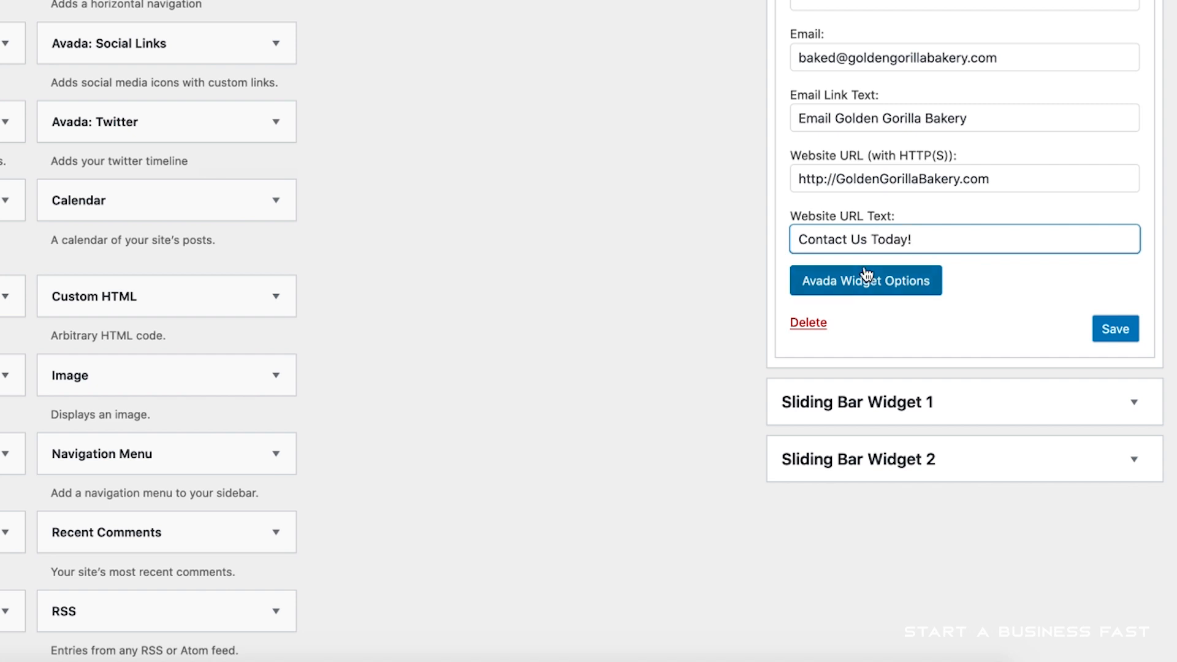
{"action": "left_click", "coordinate": [1104, 318]}
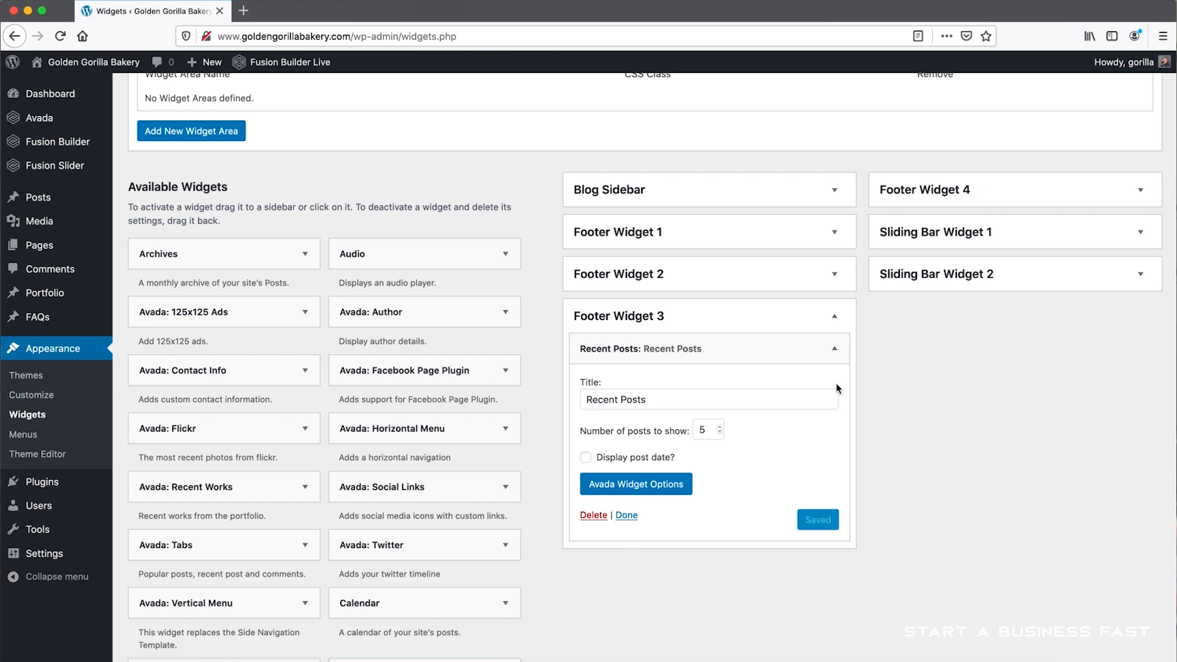
- Set the Recent Posts widget in Footer Widget 3 to show 3 posts and save it
{"action": "scroll", "coordinate": [823, 402], "scroll_direction": "up", "scroll_amount": 2}
{"action": "left_click", "coordinate": [835, 385]}
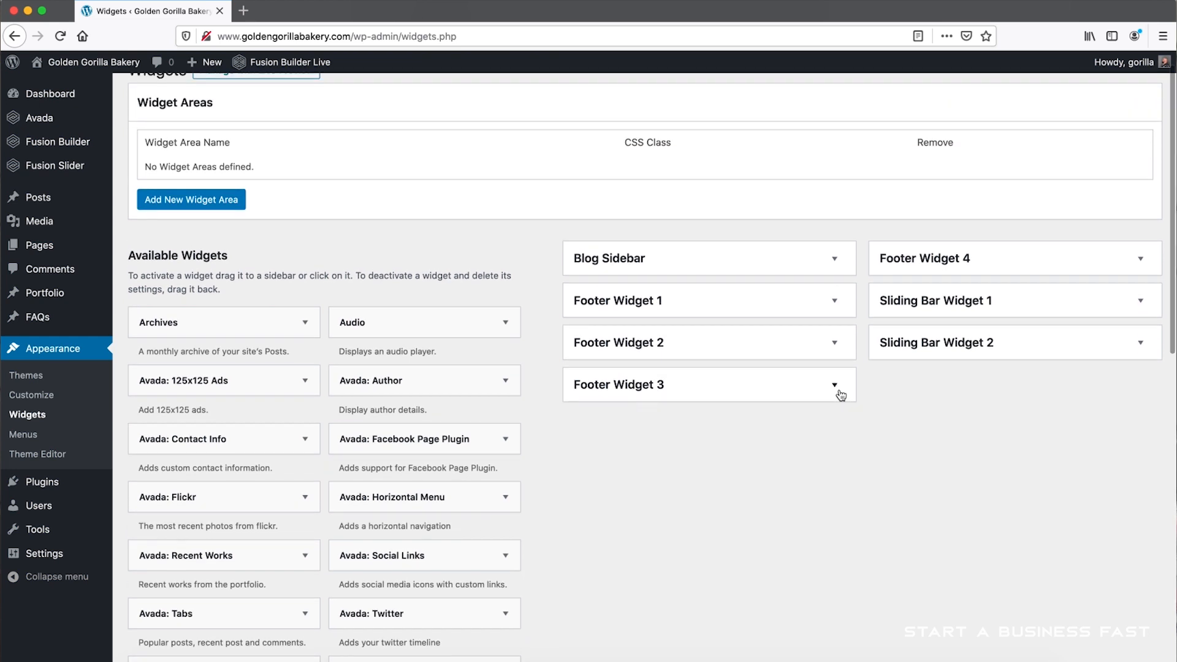
{"action": "left_click", "coordinate": [835, 385]}
{"action": "scroll", "coordinate": [745, 329], "scroll_direction": "down", "scroll_amount": 5}
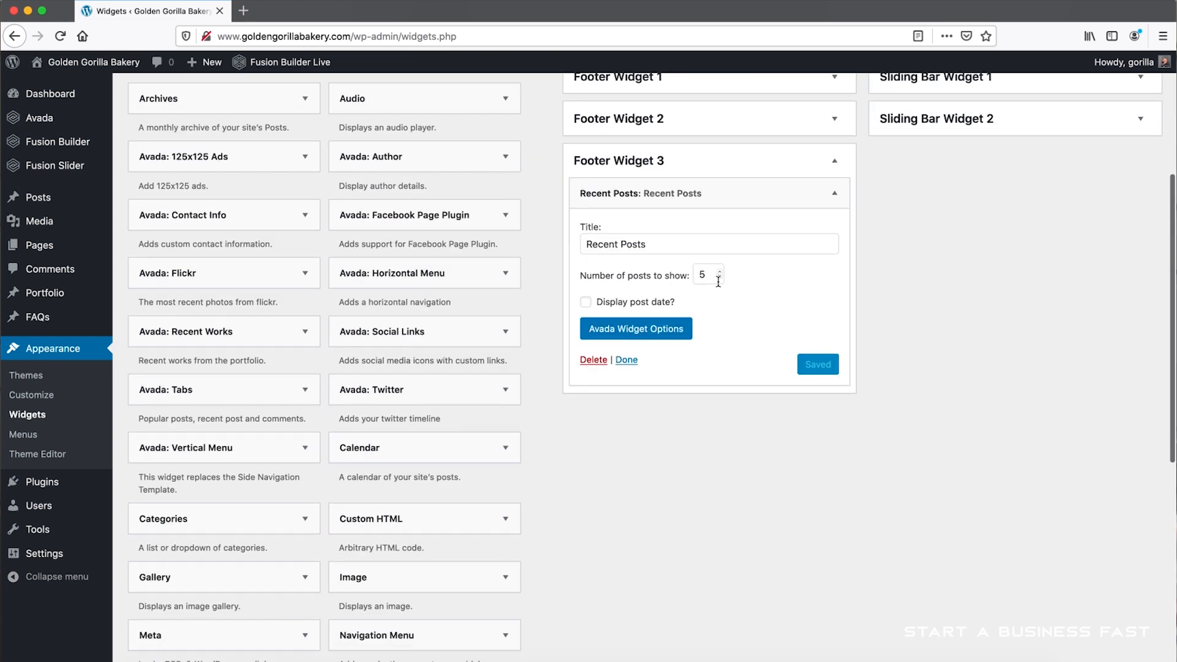
{"action": "left_click_drag", "start_coordinate": [712, 275], "coordinate": [695, 275]}
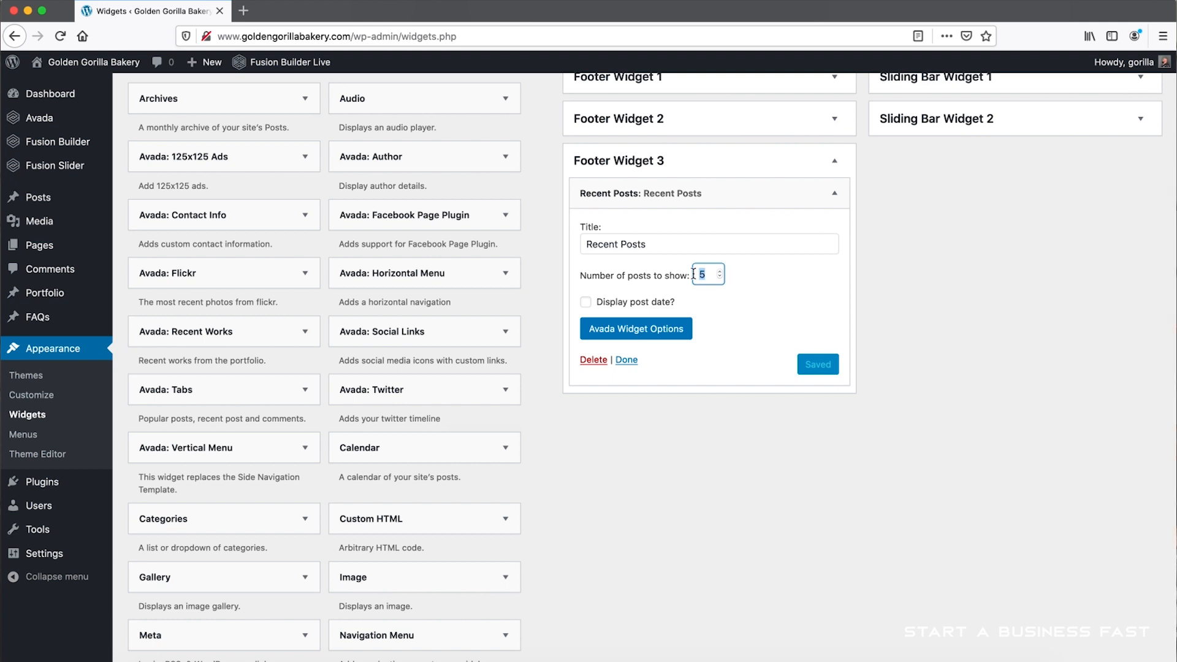
{"action": "type", "text": "3"}
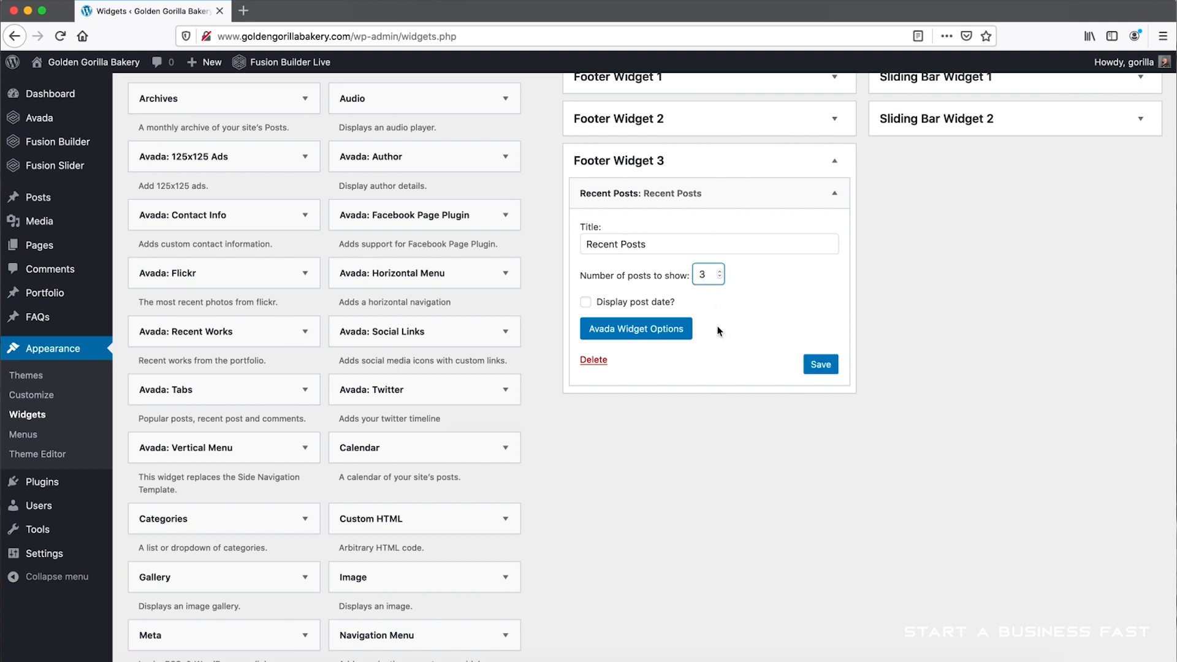
{"action": "left_click", "coordinate": [815, 369]}
- Visit the live Golden Gorilla Bakery site and examine the footer's logo, Welcome text, recent posts and contact details
{"action": "scroll", "coordinate": [709, 328], "scroll_direction": "up", "scroll_amount": 5}
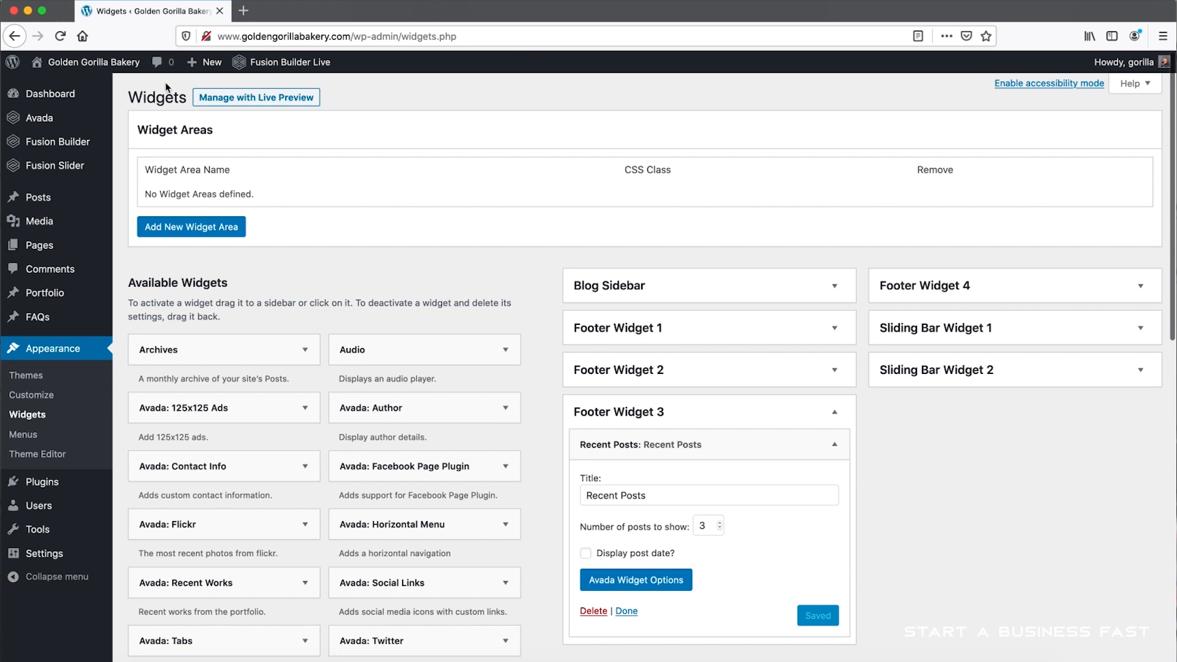
{"action": "mouse_move", "coordinate": [118, 72]}
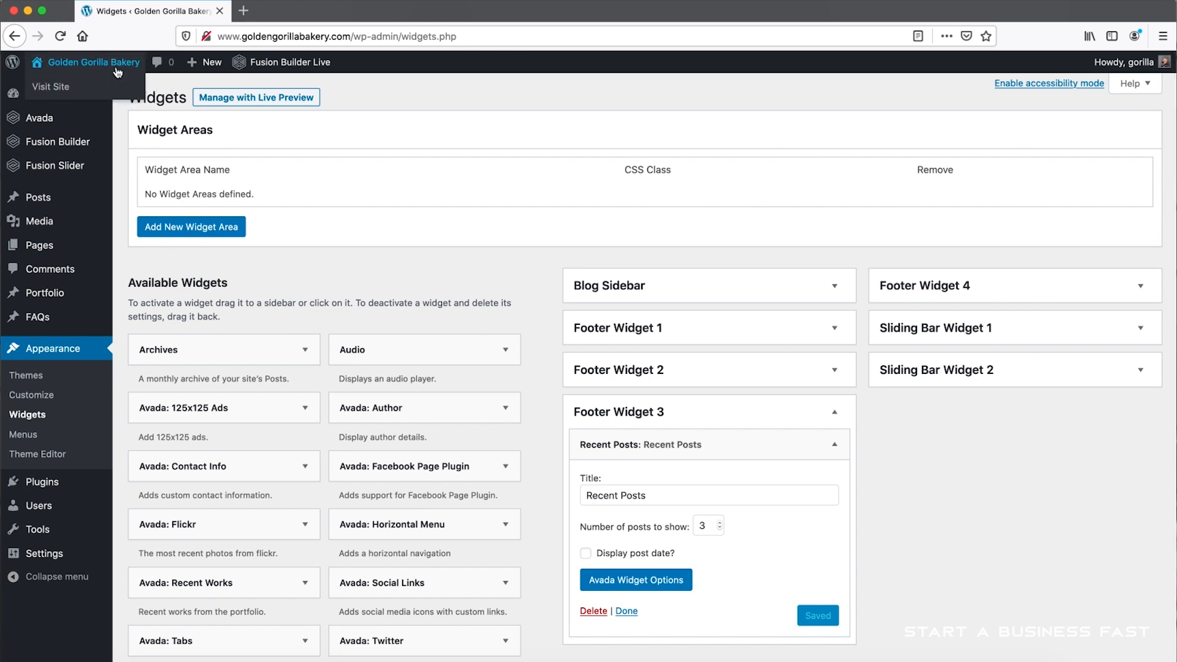
{"action": "left_click", "coordinate": [117, 69]}
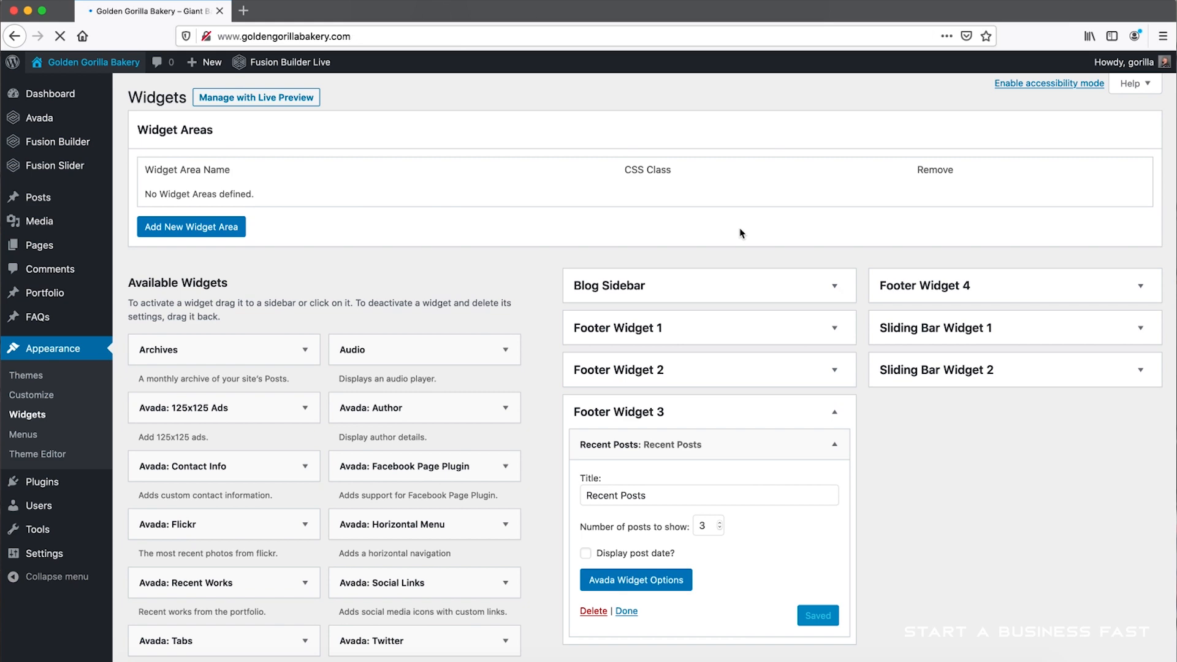
{"action": "scroll", "coordinate": [687, 248], "scroll_direction": "down", "scroll_amount": 15}
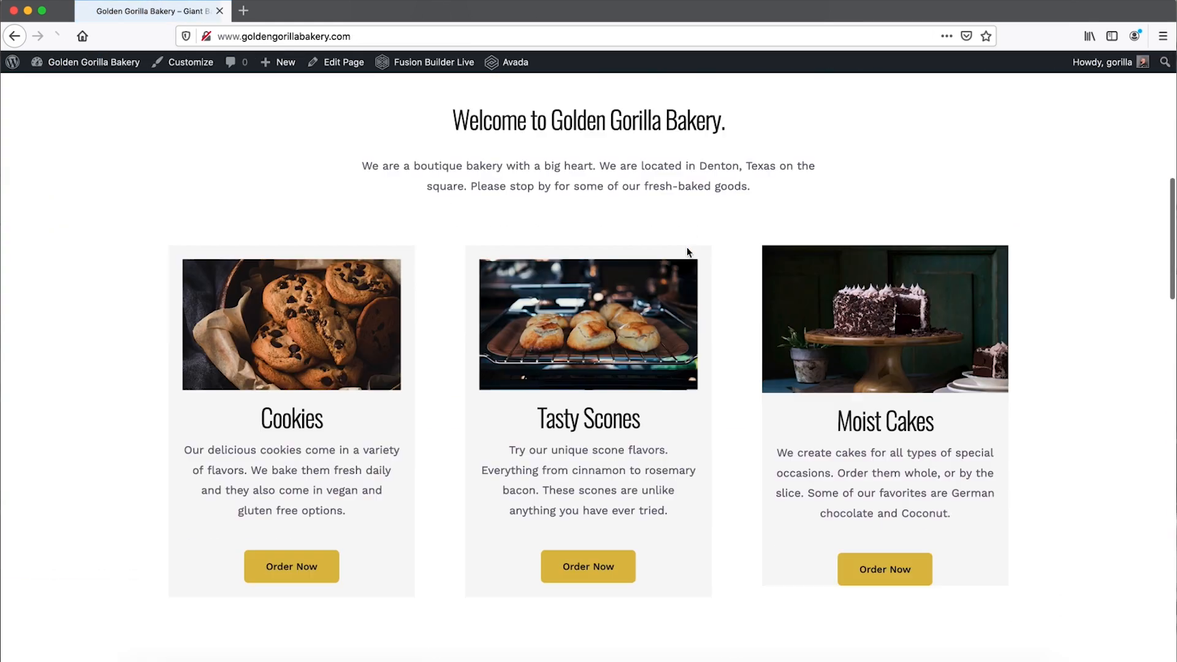
{"action": "scroll", "coordinate": [687, 252], "scroll_direction": "down", "scroll_amount": 20}
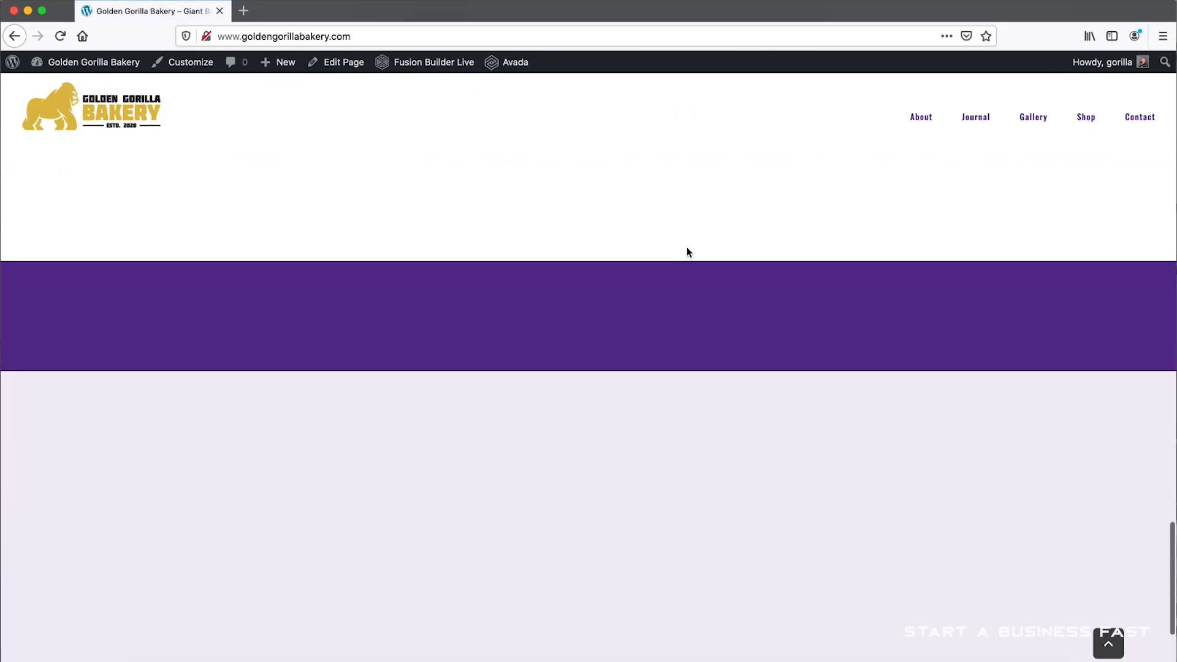
{"action": "scroll", "coordinate": [690, 253], "scroll_direction": "down", "scroll_amount": 1}
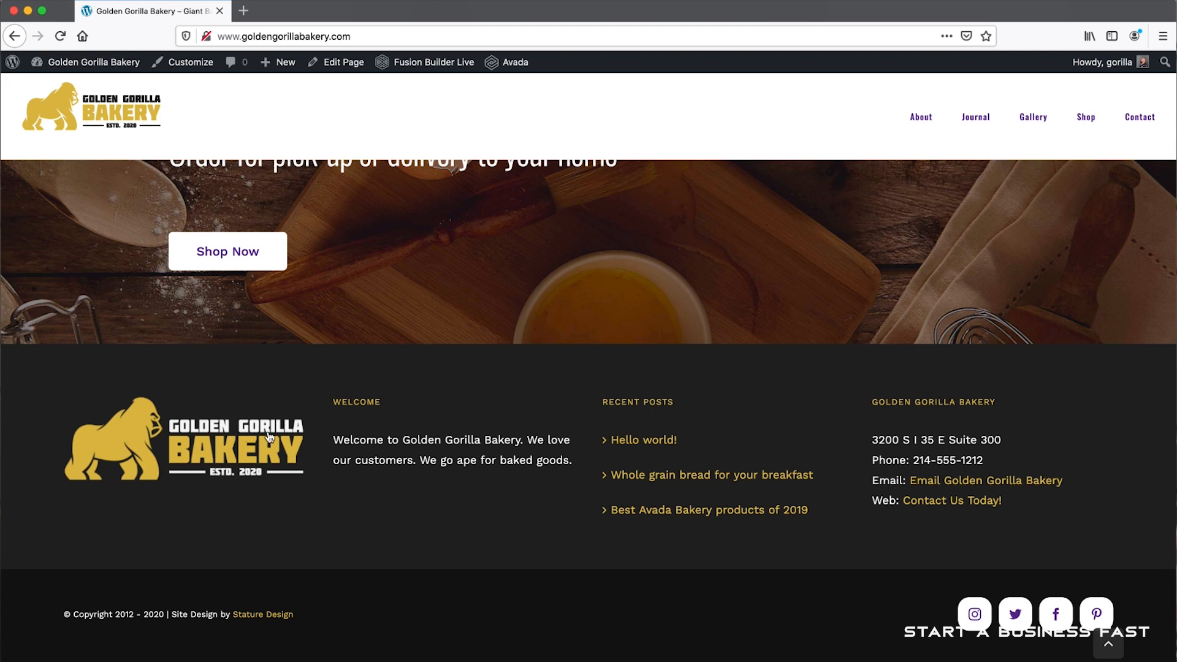
{"action": "scroll", "coordinate": [516, 439], "scroll_direction": "up", "scroll_amount": 5}
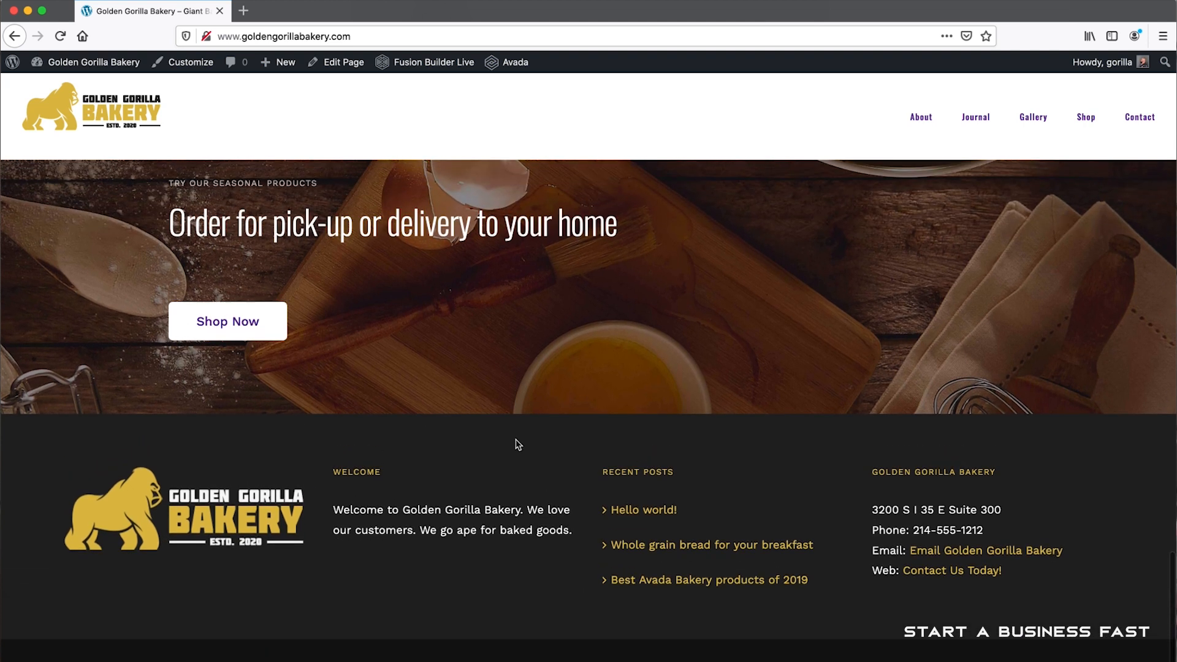
{"action": "scroll", "coordinate": [516, 445], "scroll_direction": "down", "scroll_amount": 5}
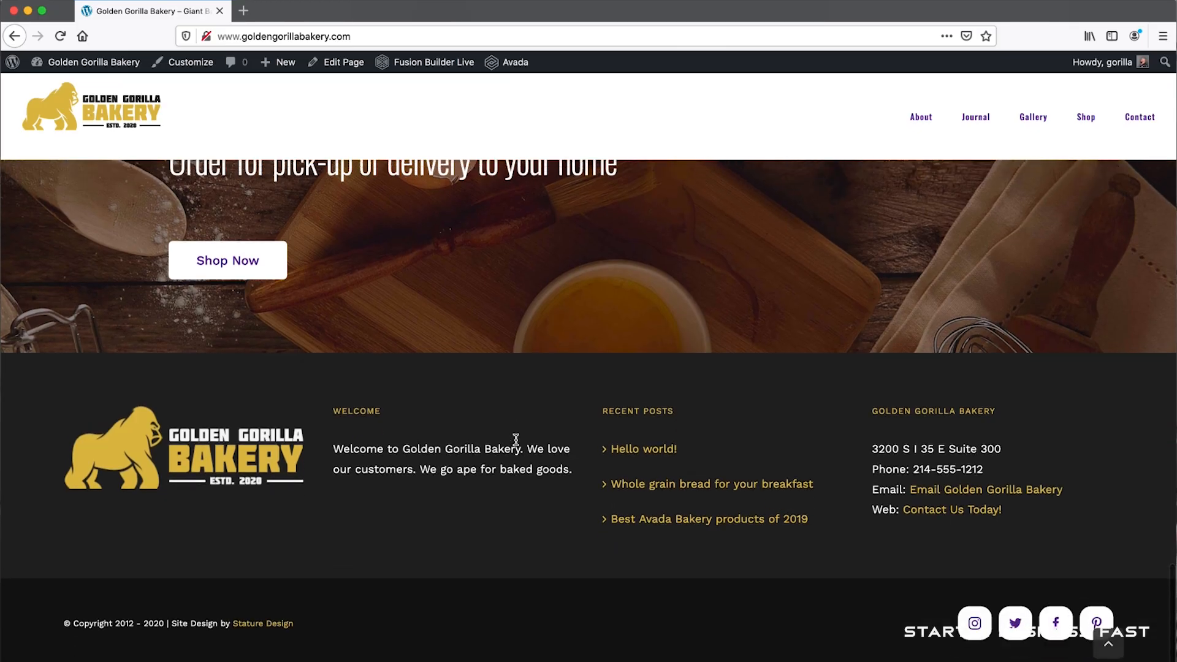
{"action": "scroll", "coordinate": [515, 442], "scroll_direction": "up", "scroll_amount": 5}
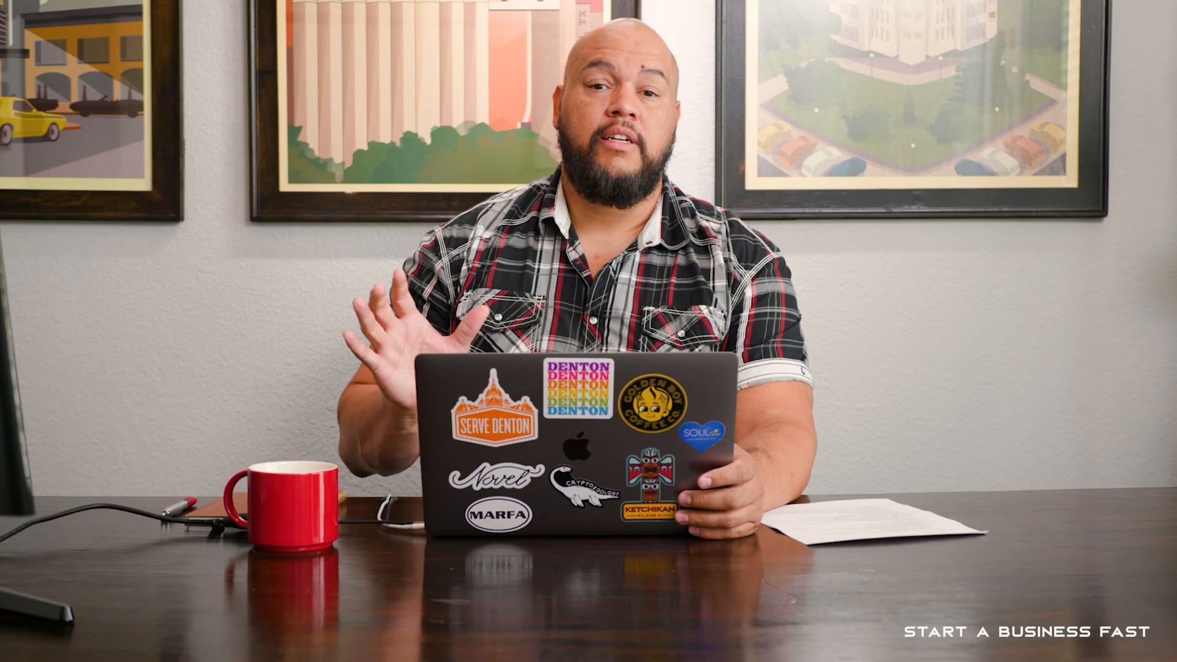